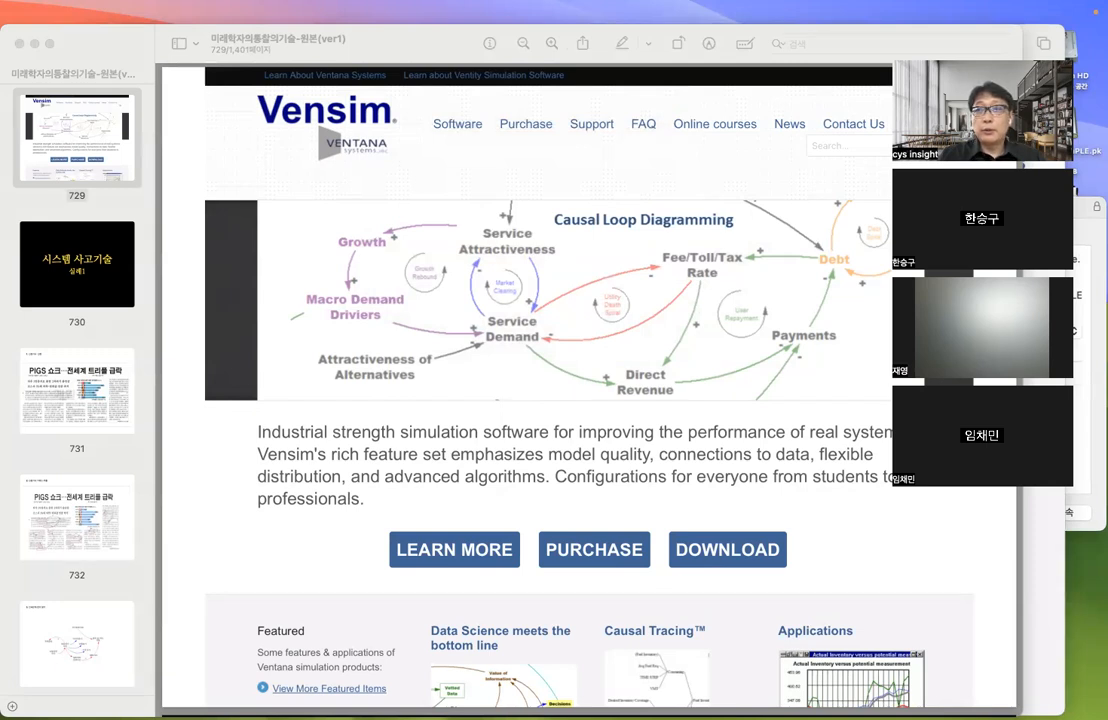
- Switch to Safari, show the Ventana Systems home page, and shrink and move the window clear of the meeting video tiles
{"action": "mouse_move", "coordinate": [614, 7]}
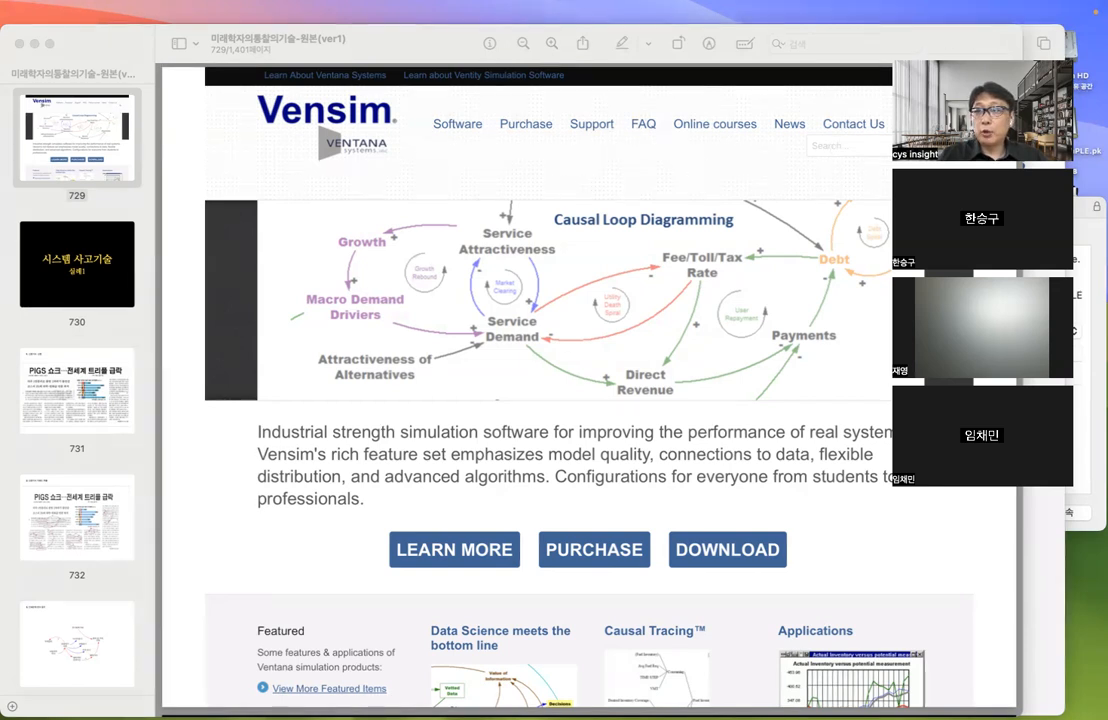
{"action": "left_click_drag", "start_coordinate": [1000, 42], "coordinate": [1025, 139]}
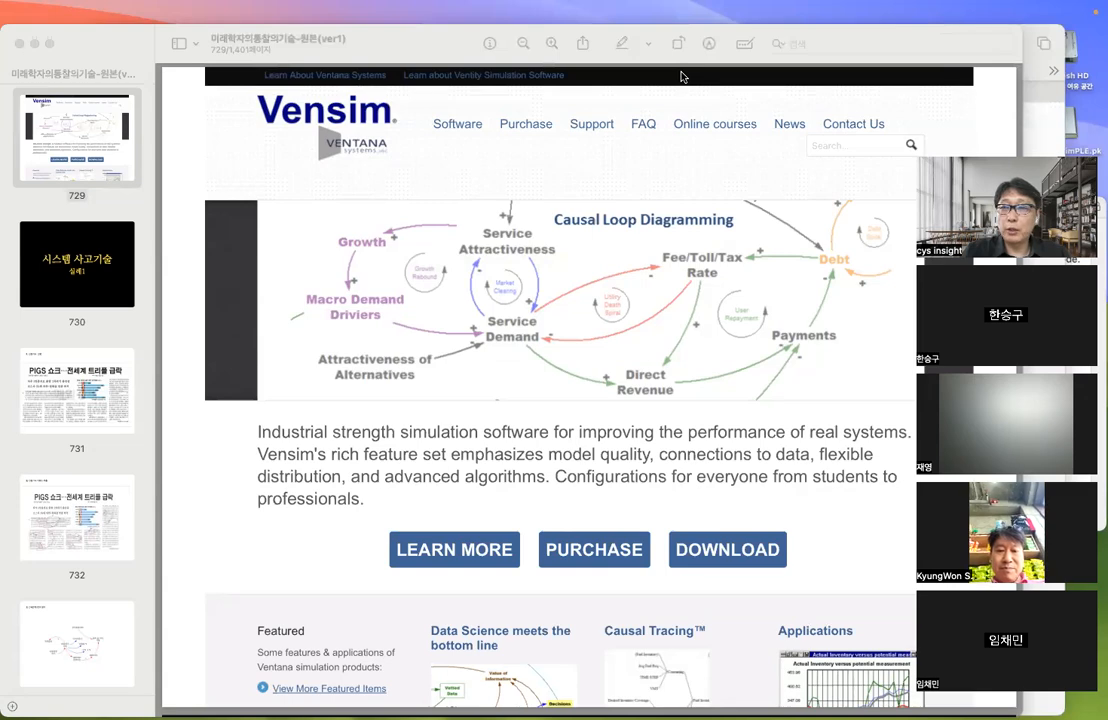
{"action": "left_click", "coordinate": [1041, 46]}
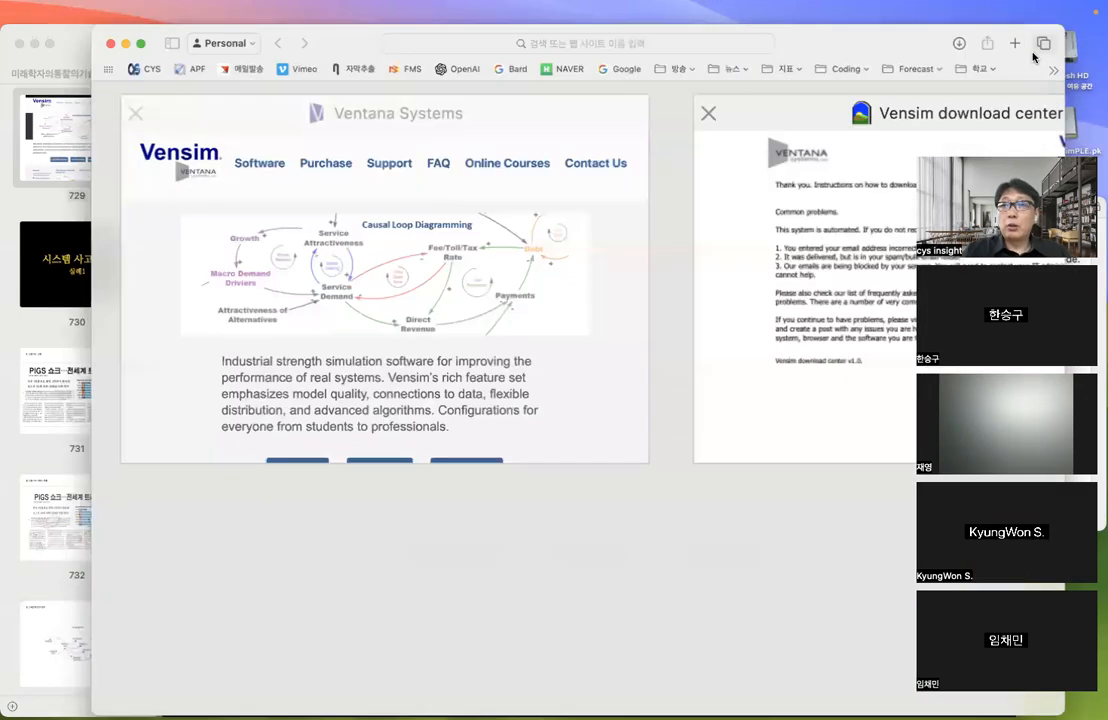
{"action": "left_click", "coordinate": [296, 215]}
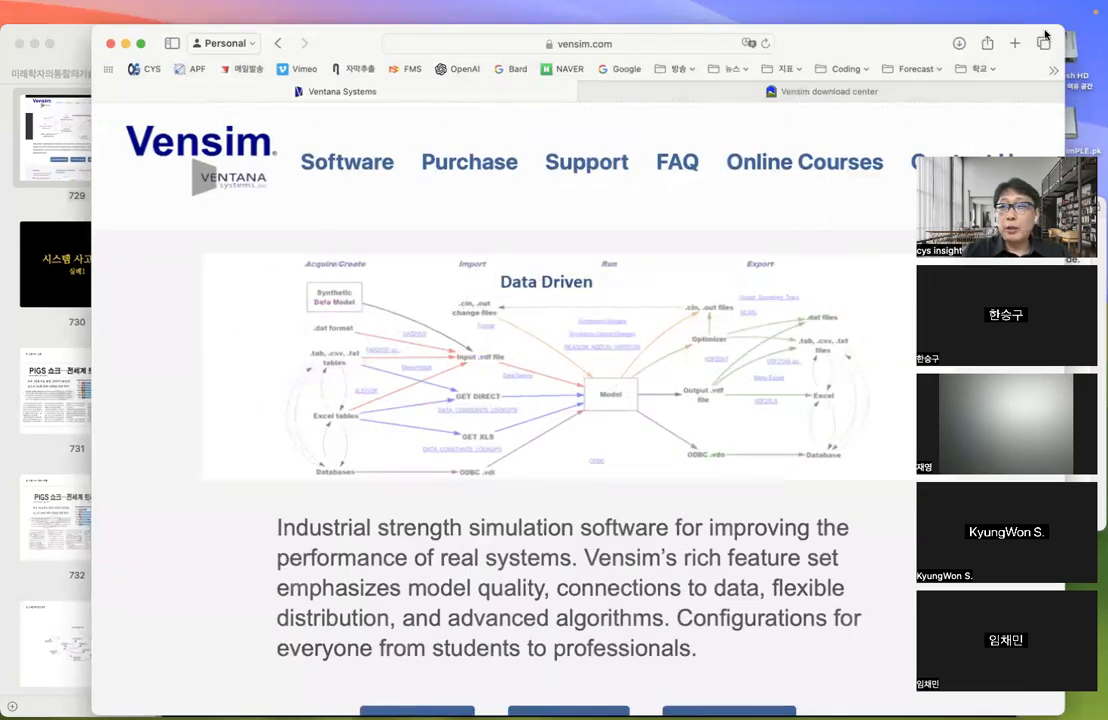
{"action": "left_click_drag", "start_coordinate": [1064, 25], "coordinate": [963, 74]}
{"action": "left_click_drag", "start_coordinate": [759, 85], "coordinate": [761, 74]}
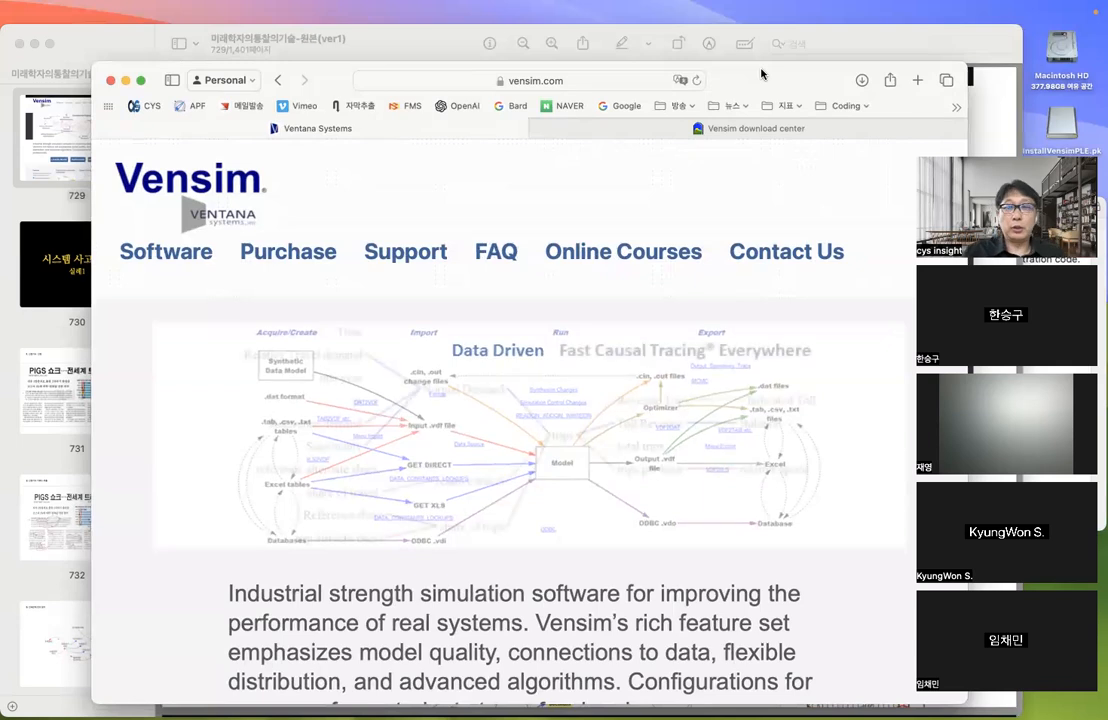
{"action": "left_click_drag", "start_coordinate": [761, 74], "coordinate": [704, 68]}
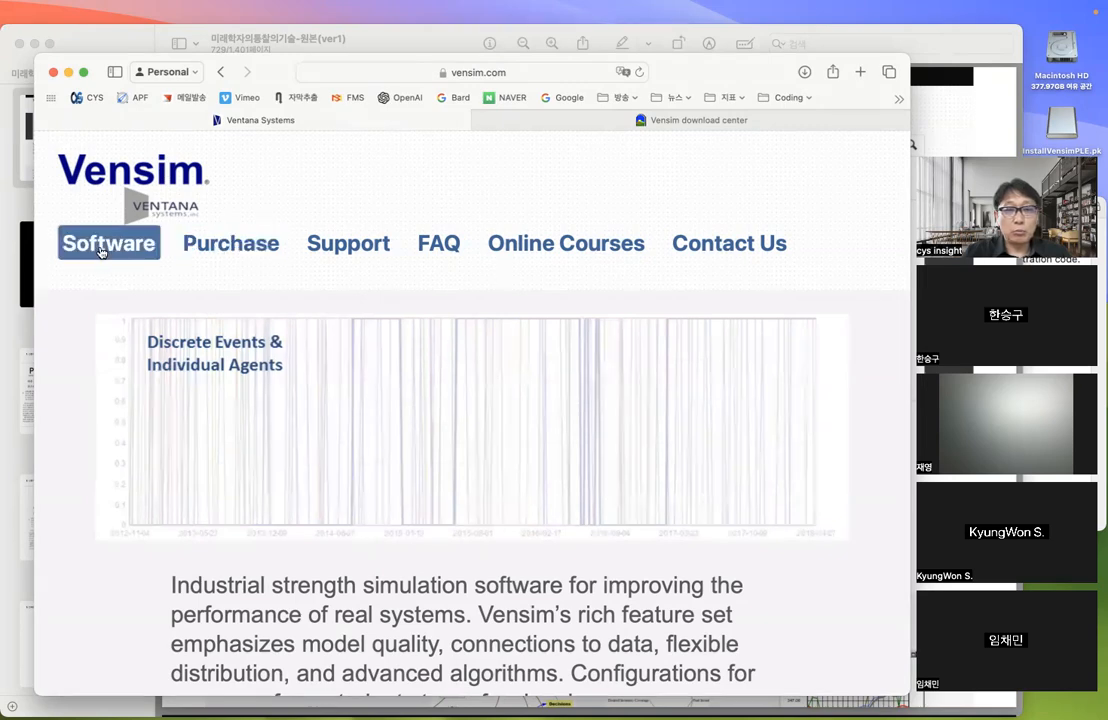
- Go to the Vensim download page and open its Free Downloads section
{"action": "scroll", "coordinate": [161, 418], "scroll_direction": "down", "scroll_amount": 5}
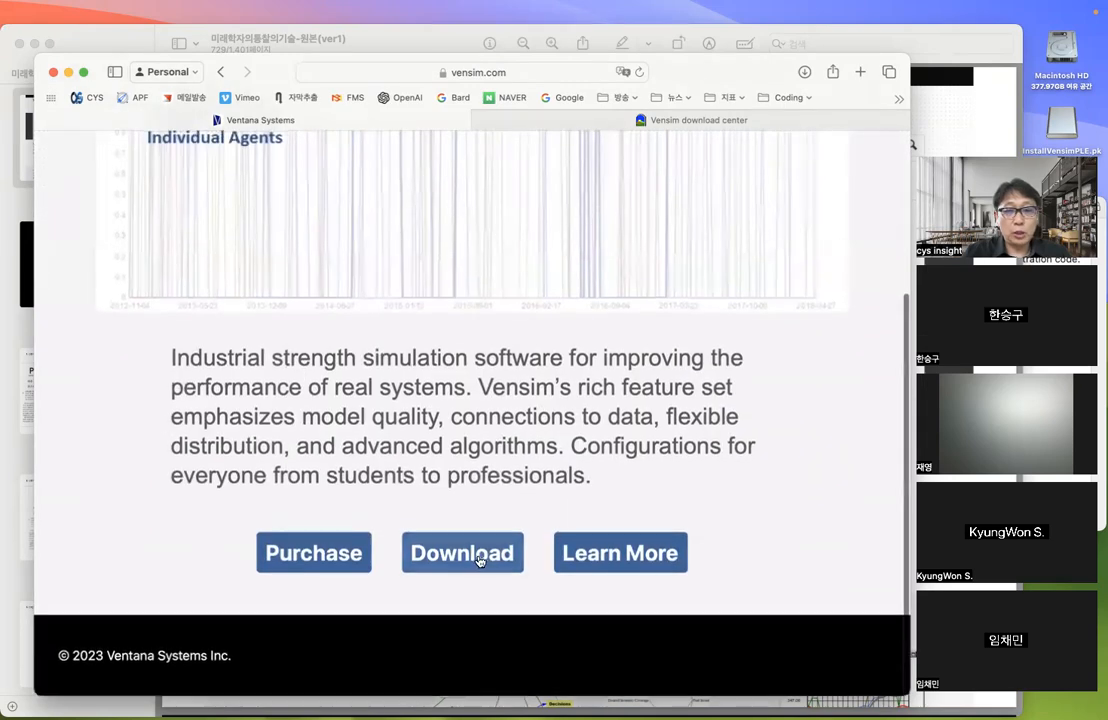
{"action": "left_click", "coordinate": [473, 564]}
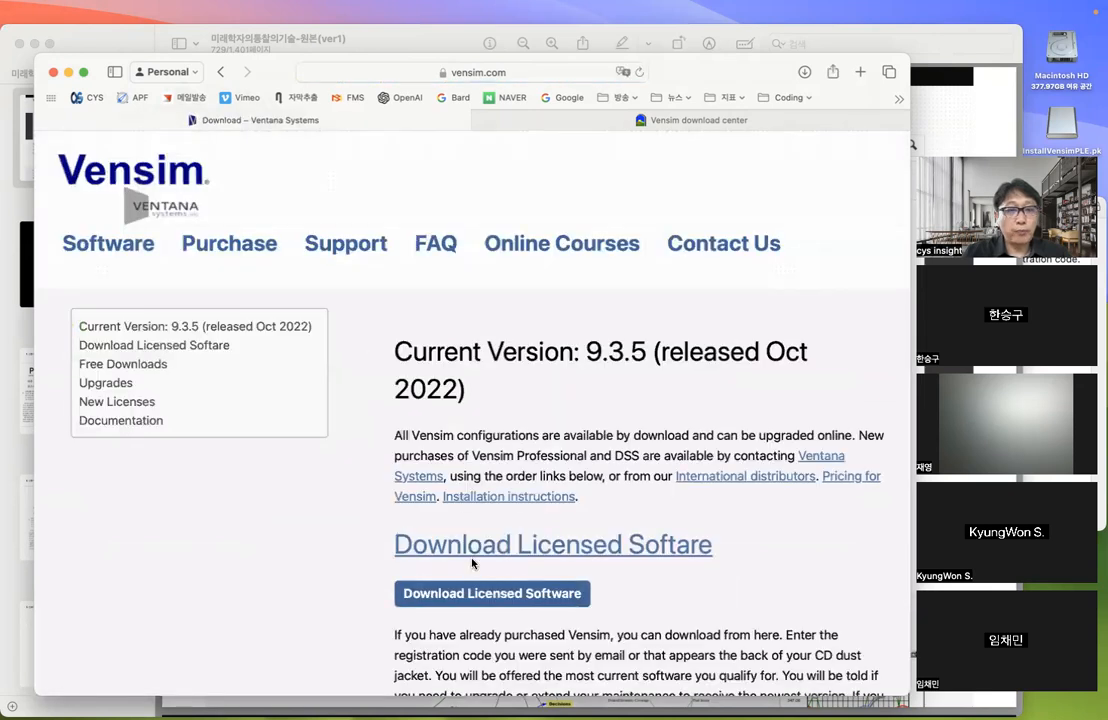
{"action": "scroll", "coordinate": [338, 538], "scroll_direction": "down", "scroll_amount": 1}
{"action": "scroll", "coordinate": [338, 538], "scroll_direction": "down", "scroll_amount": 3}
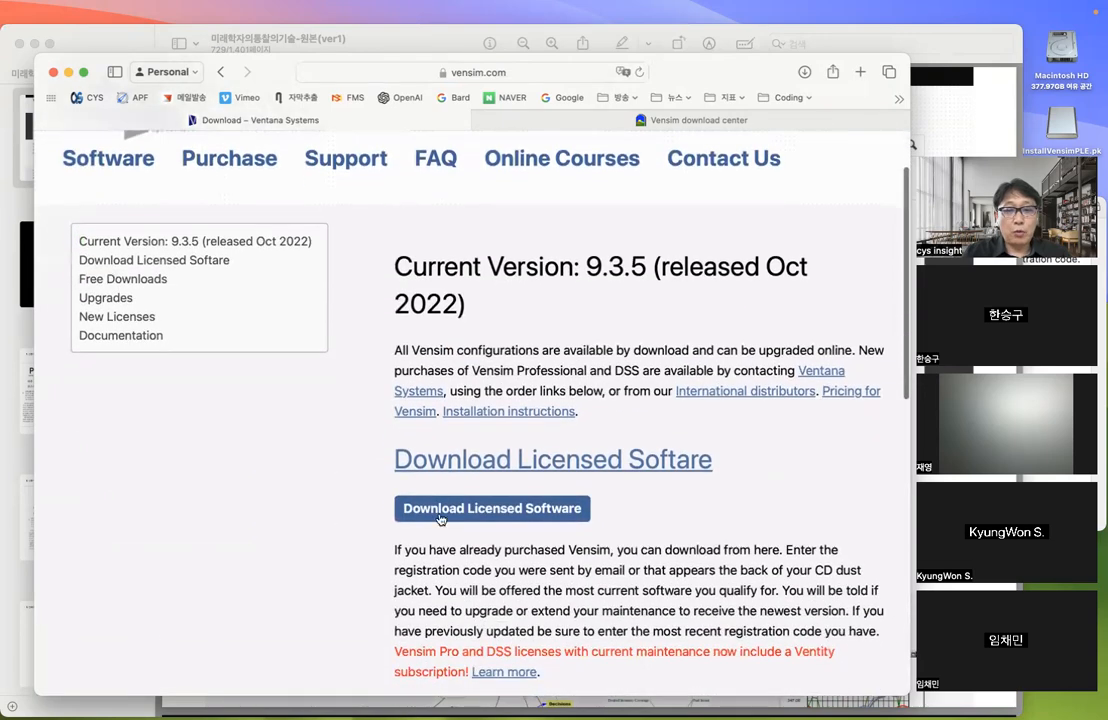
{"action": "scroll", "coordinate": [295, 541], "scroll_direction": "down", "scroll_amount": 5}
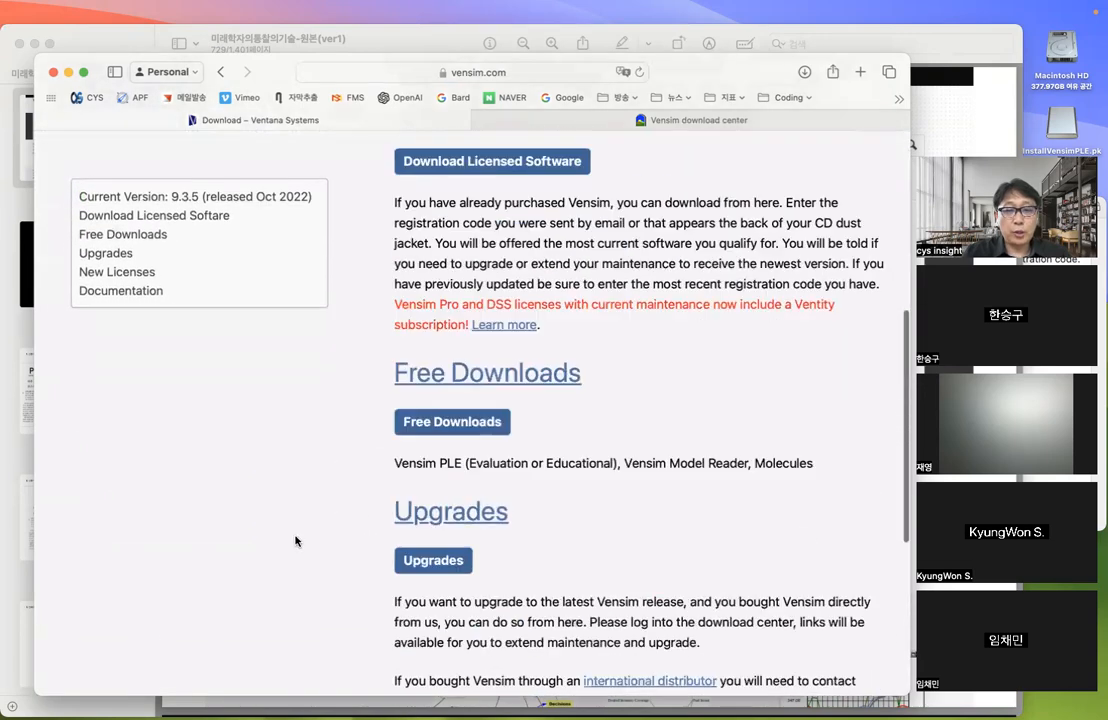
{"action": "scroll", "coordinate": [295, 541], "scroll_direction": "down", "scroll_amount": 2}
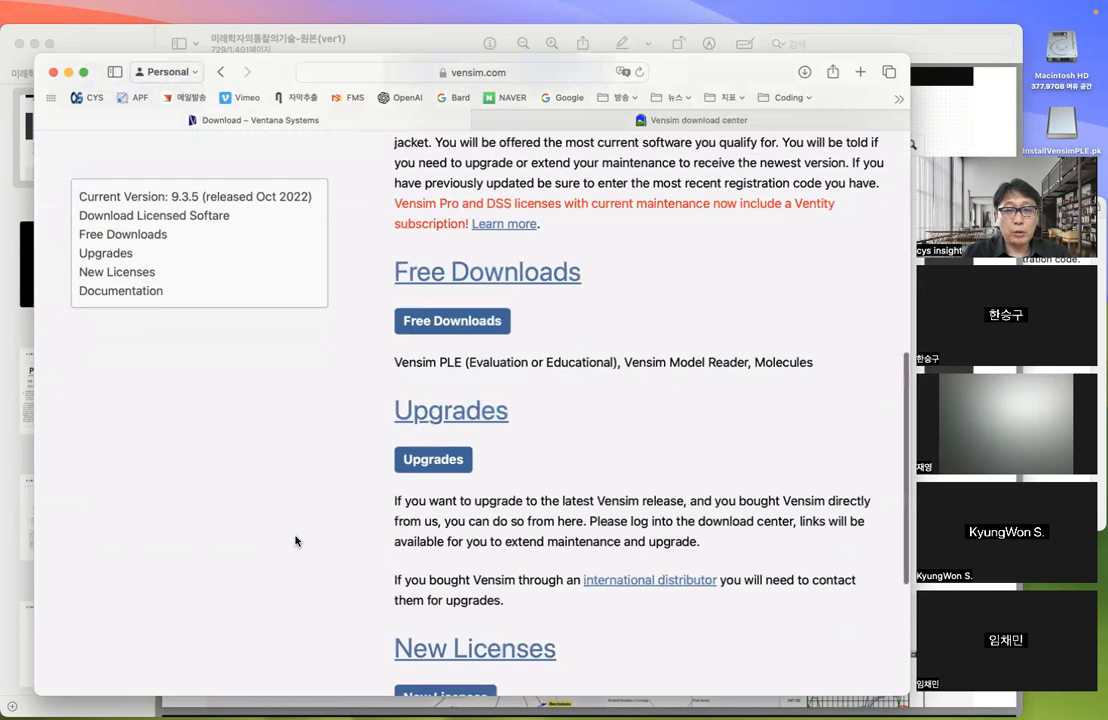
{"action": "left_click", "coordinate": [499, 283]}
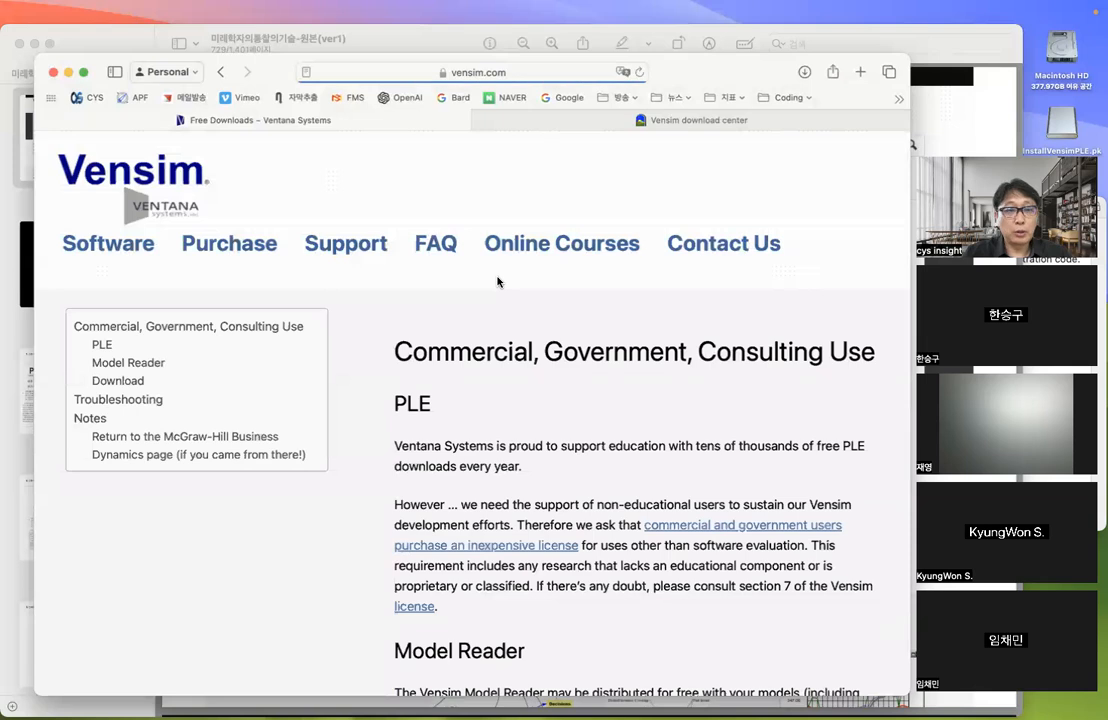
- Choose Macintosh OSX as the platform for Vensim PLE in the download form and enter the requester's name
{"action": "scroll", "coordinate": [354, 478], "scroll_direction": "down", "scroll_amount": 5}
{"action": "scroll", "coordinate": [353, 480], "scroll_direction": "down", "scroll_amount": 3}
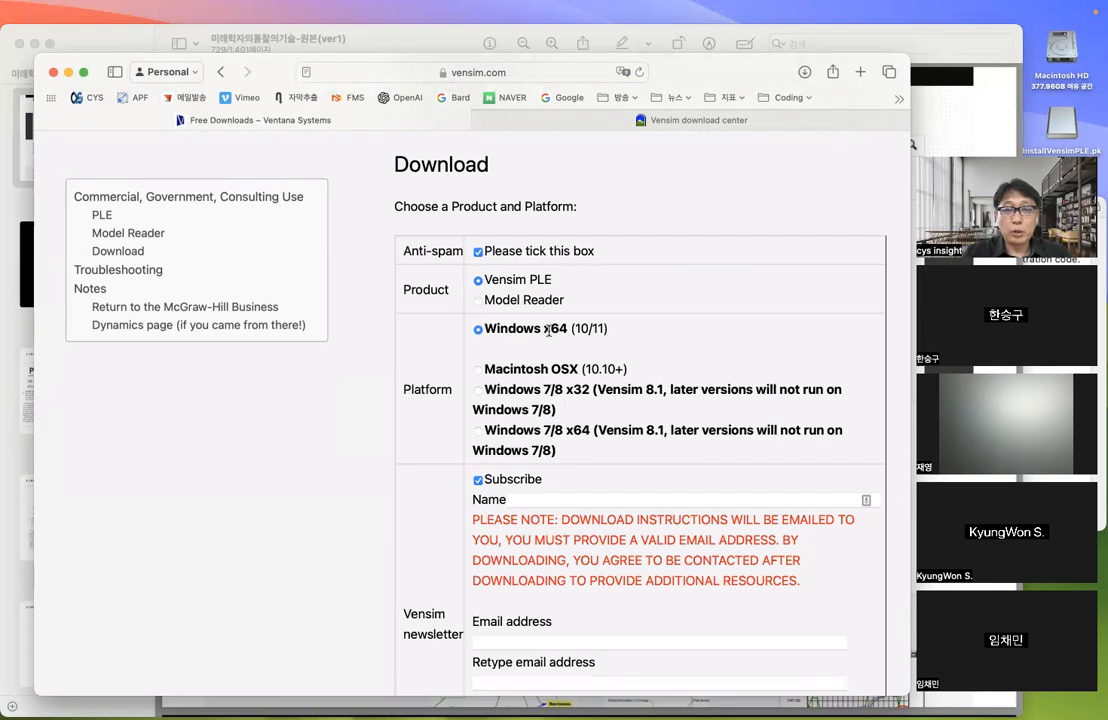
{"action": "left_click", "coordinate": [479, 370]}
{"action": "scroll", "coordinate": [480, 372], "scroll_direction": "down", "scroll_amount": 3}
{"action": "left_click", "coordinate": [529, 405]}
{"action": "type", "text": "Yoon"}
{"action": "left_click", "coordinate": [329, 492]}
{"action": "scroll", "coordinate": [329, 492], "scroll_direction": "down", "scroll_amount": 4}
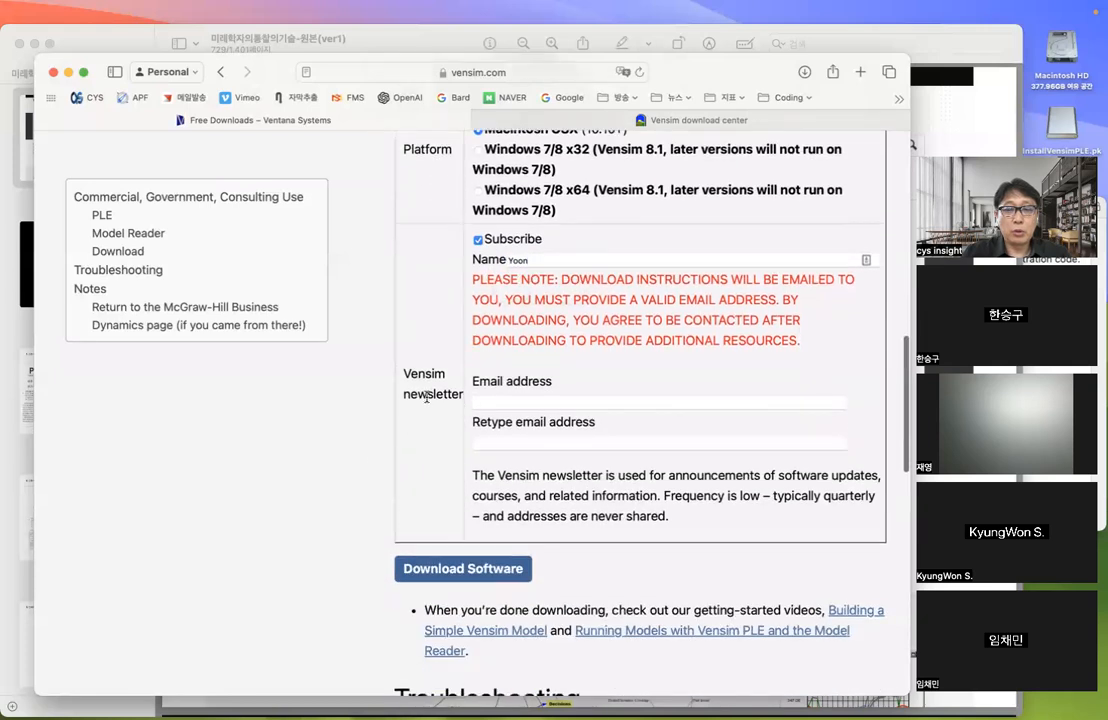
- Fill in the requester's e-mail in both e-mail fields with the saved address and submit the software download request
{"action": "left_click", "coordinate": [485, 400]}
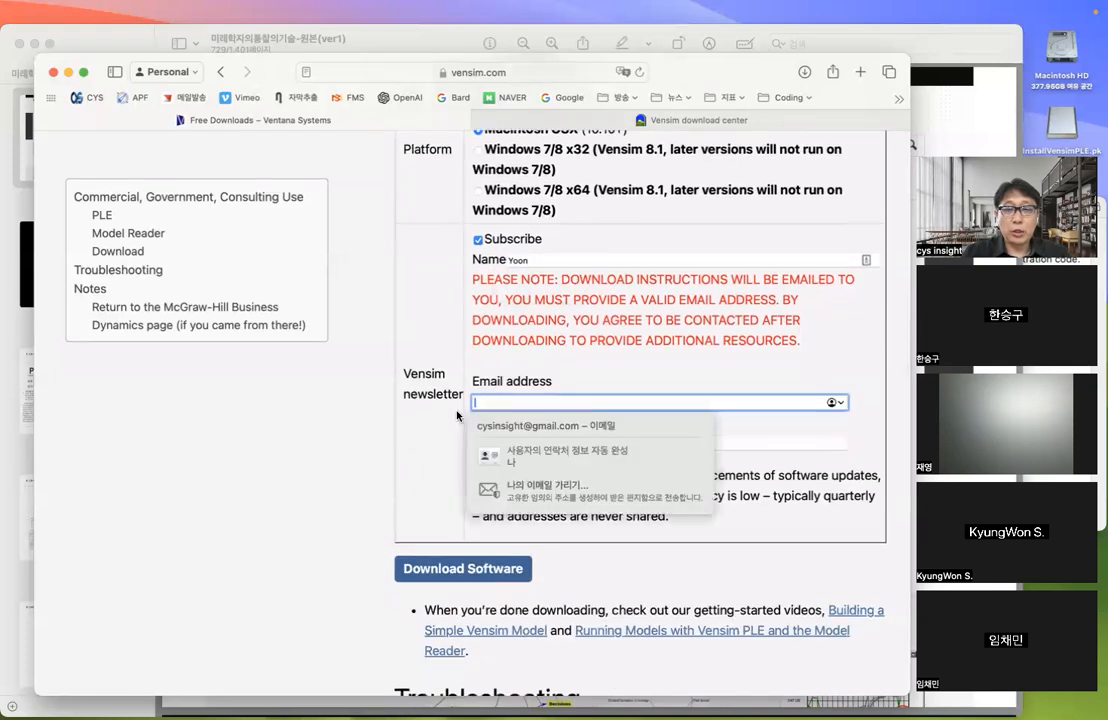
{"action": "left_click", "coordinate": [364, 481]}
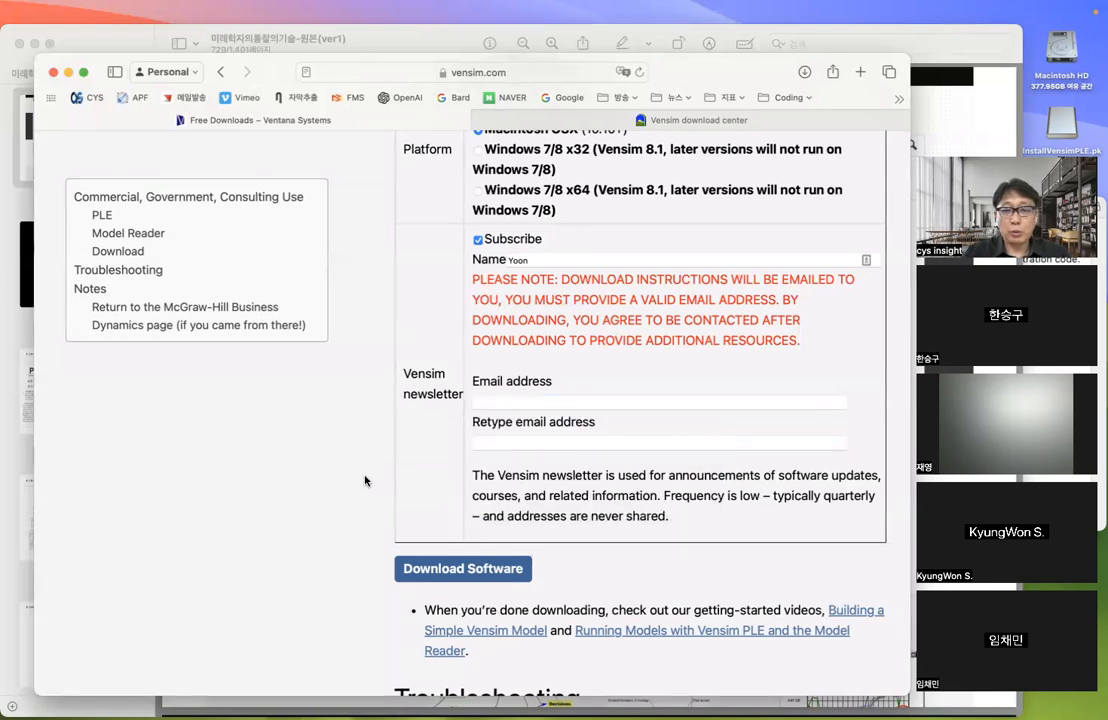
{"action": "left_click", "coordinate": [499, 401]}
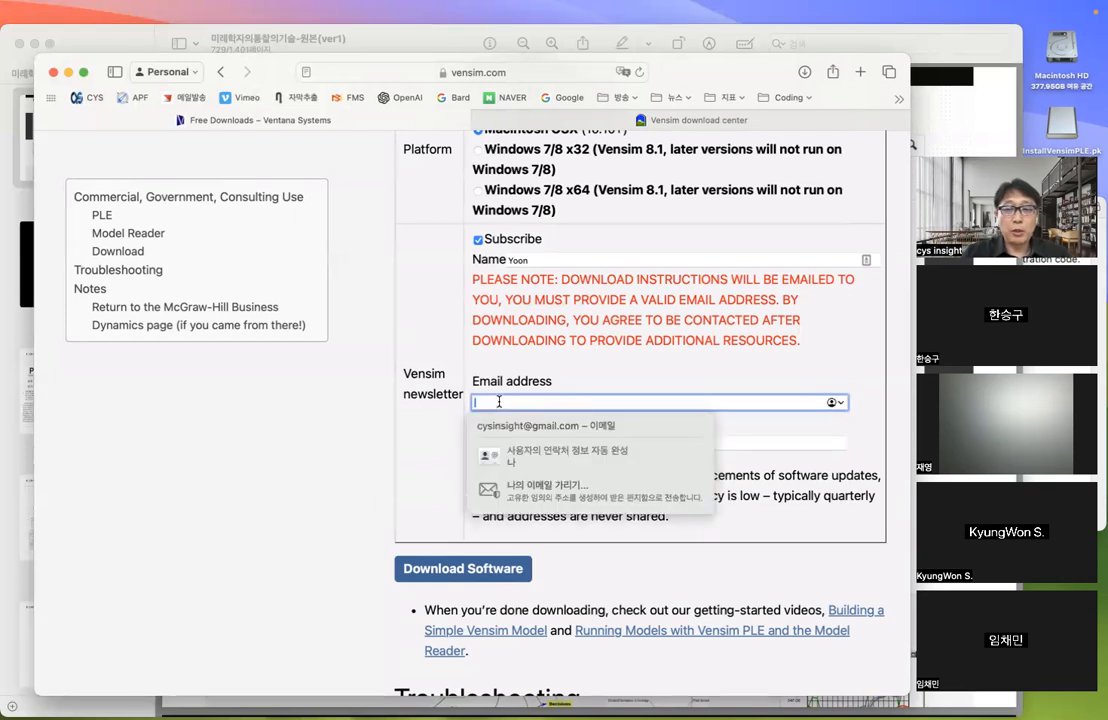
{"action": "left_click", "coordinate": [520, 425]}
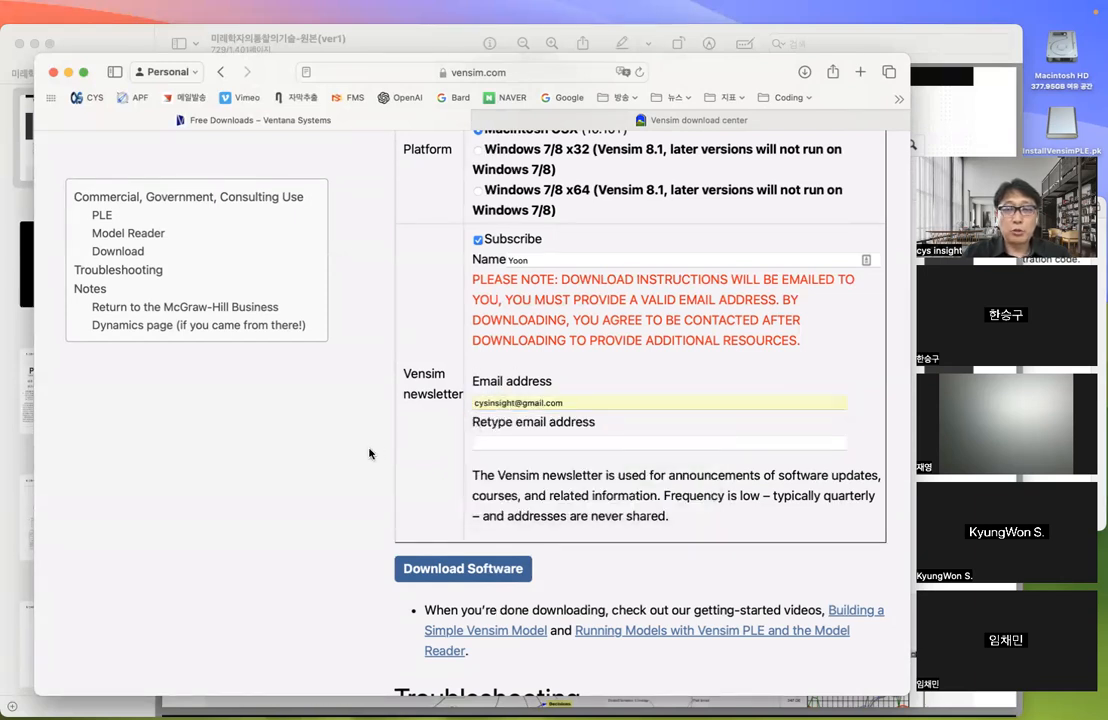
{"action": "left_click", "coordinate": [515, 440]}
{"action": "left_click", "coordinate": [512, 466]}
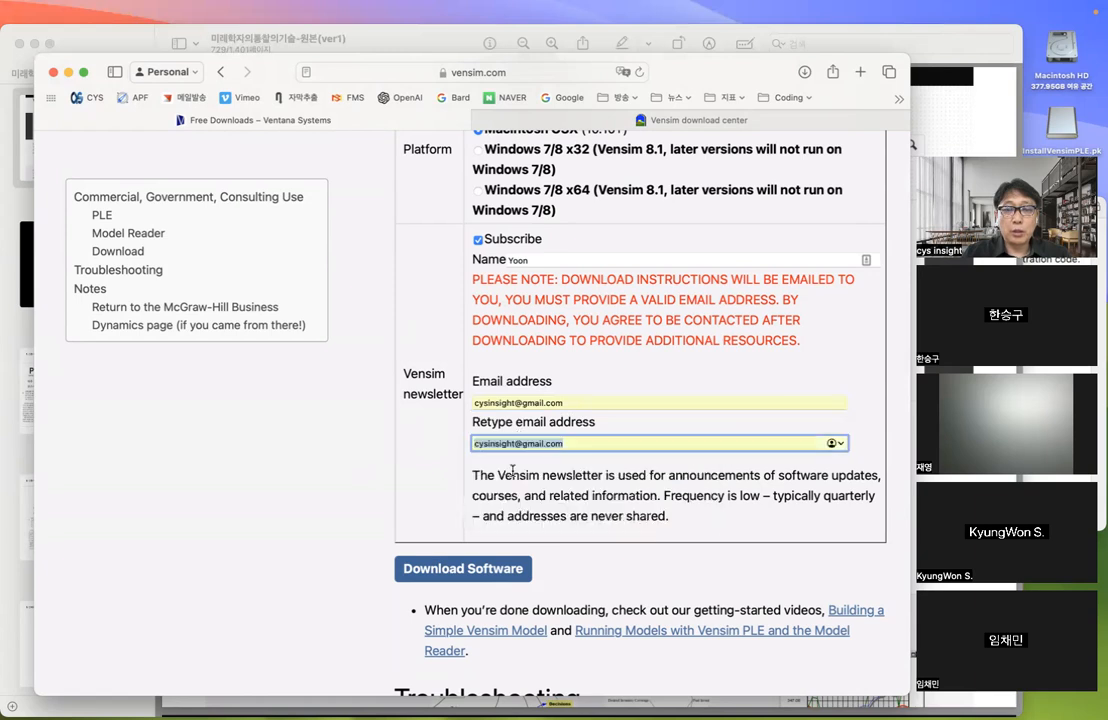
{"action": "left_click", "coordinate": [372, 498]}
{"action": "left_click", "coordinate": [427, 572]}
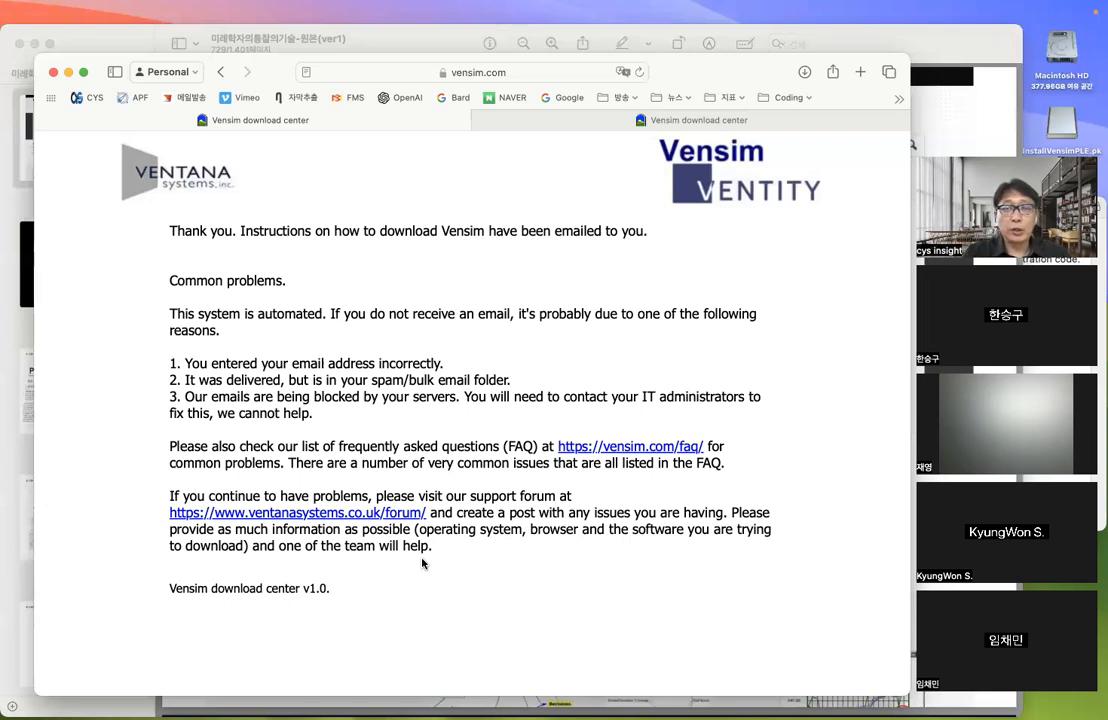
- Switch to the Vensim PLE Version 9.4.2 installer and move its window clear of the meeting video tiles
{"action": "left_click", "coordinate": [596, 124]}
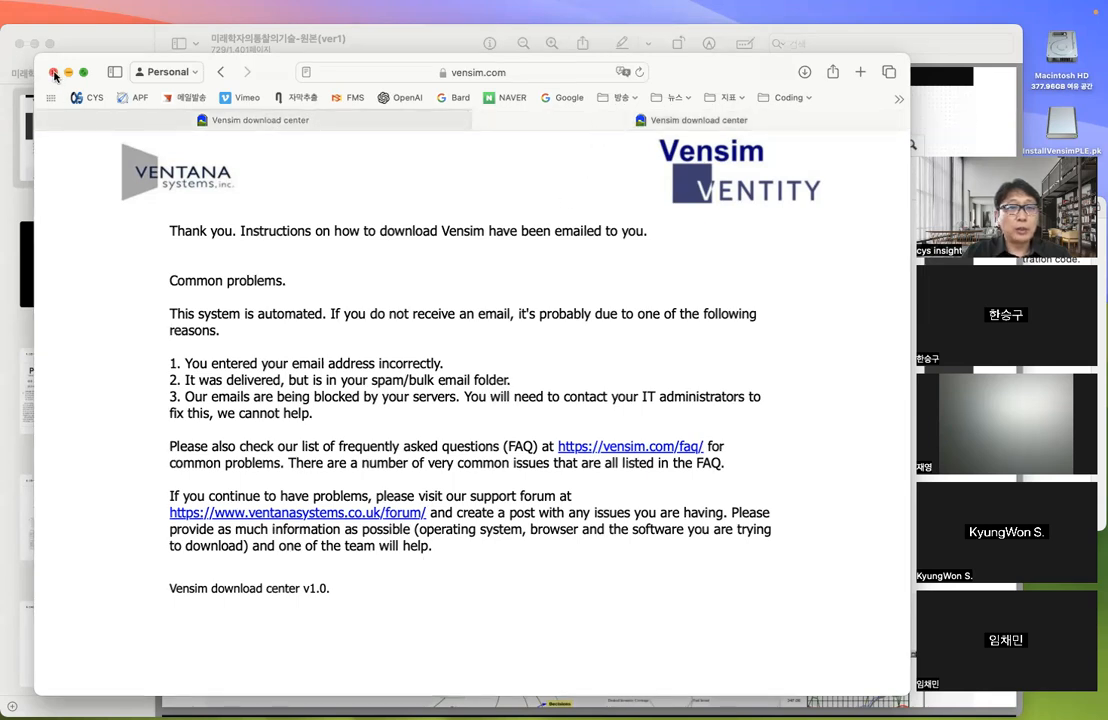
{"action": "key", "text": "ctrl+Up"}
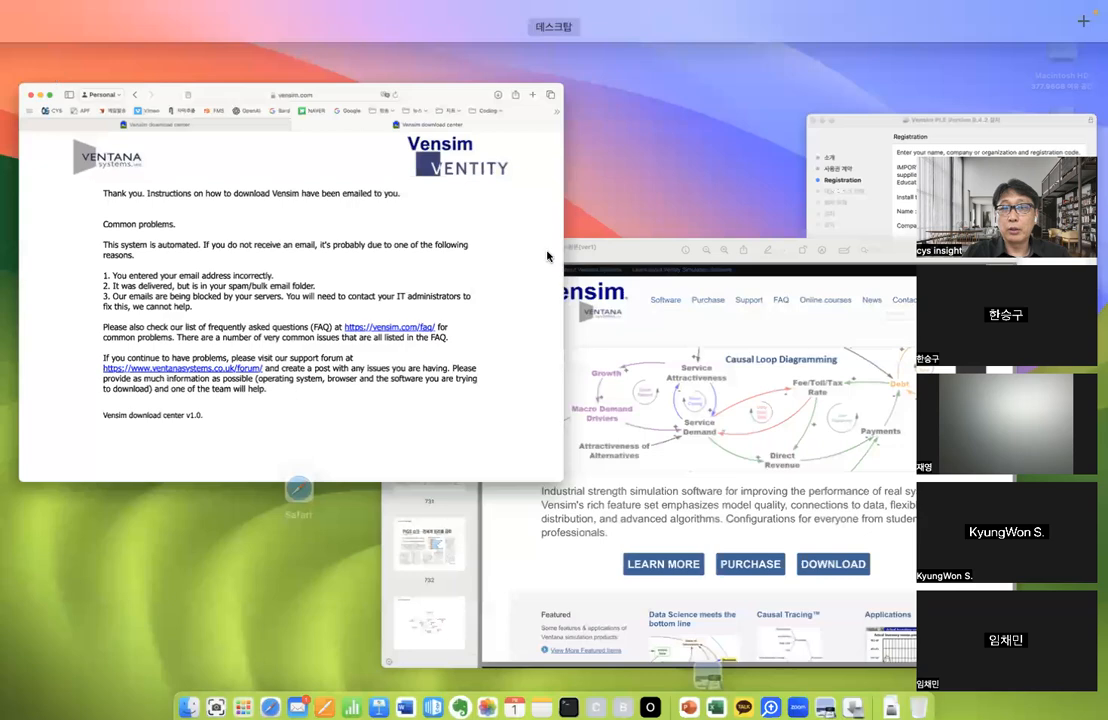
{"action": "left_click", "coordinate": [913, 210]}
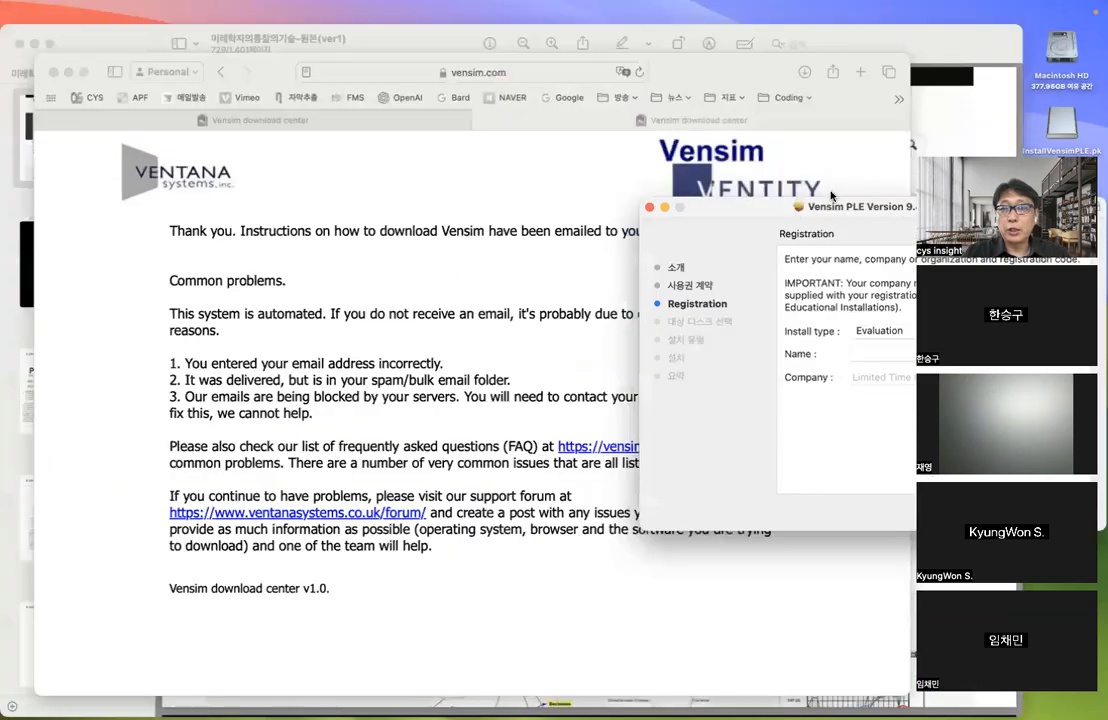
{"action": "left_click_drag", "start_coordinate": [769, 213], "coordinate": [384, 205]}
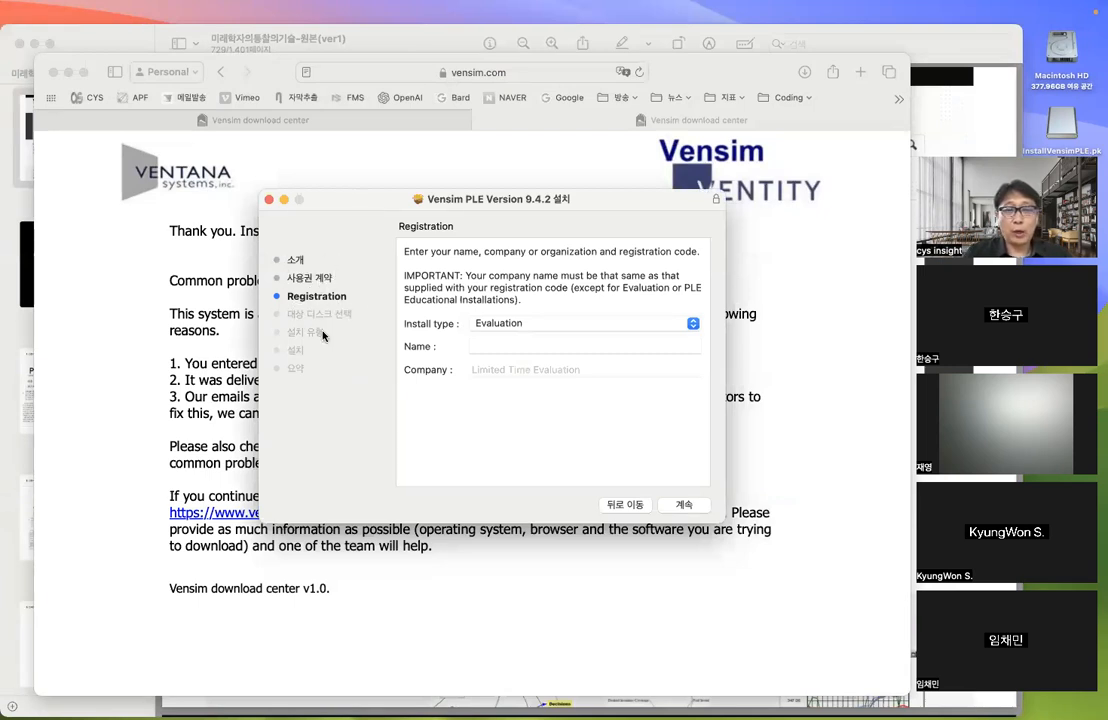
{"action": "left_click_drag", "start_coordinate": [621, 198], "coordinate": [607, 160]}
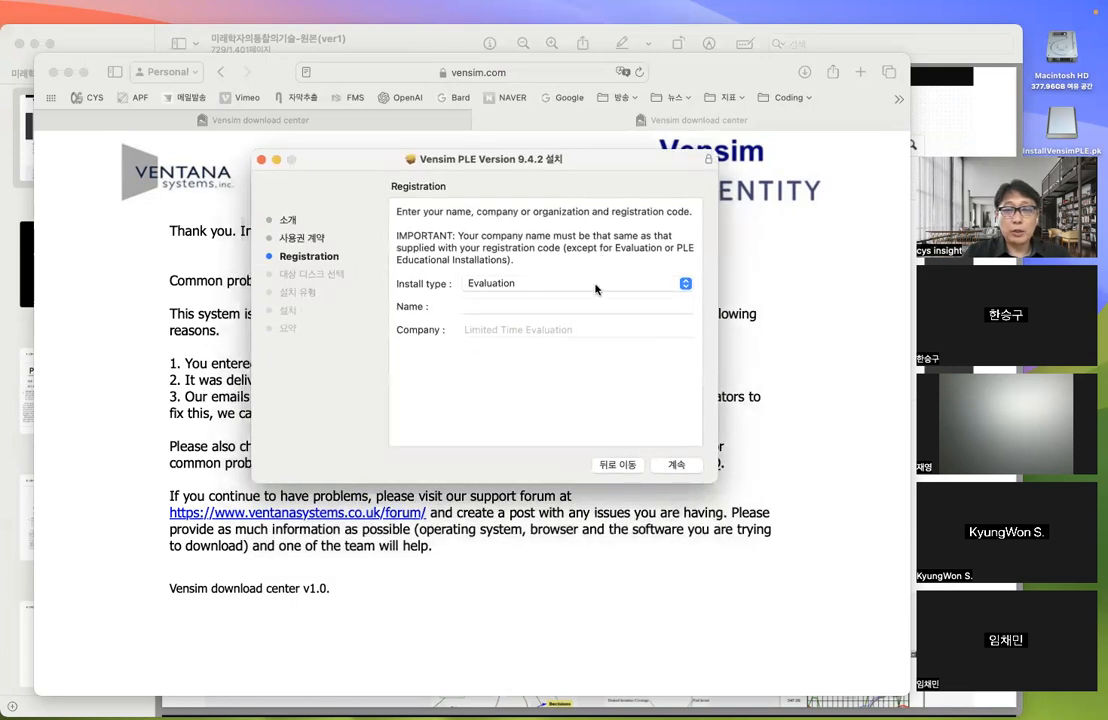
- Try the Academic/Educational, Evaluation and Licenced install types in the registration form to compare the fields each requires
{"action": "left_click", "coordinate": [526, 285]}
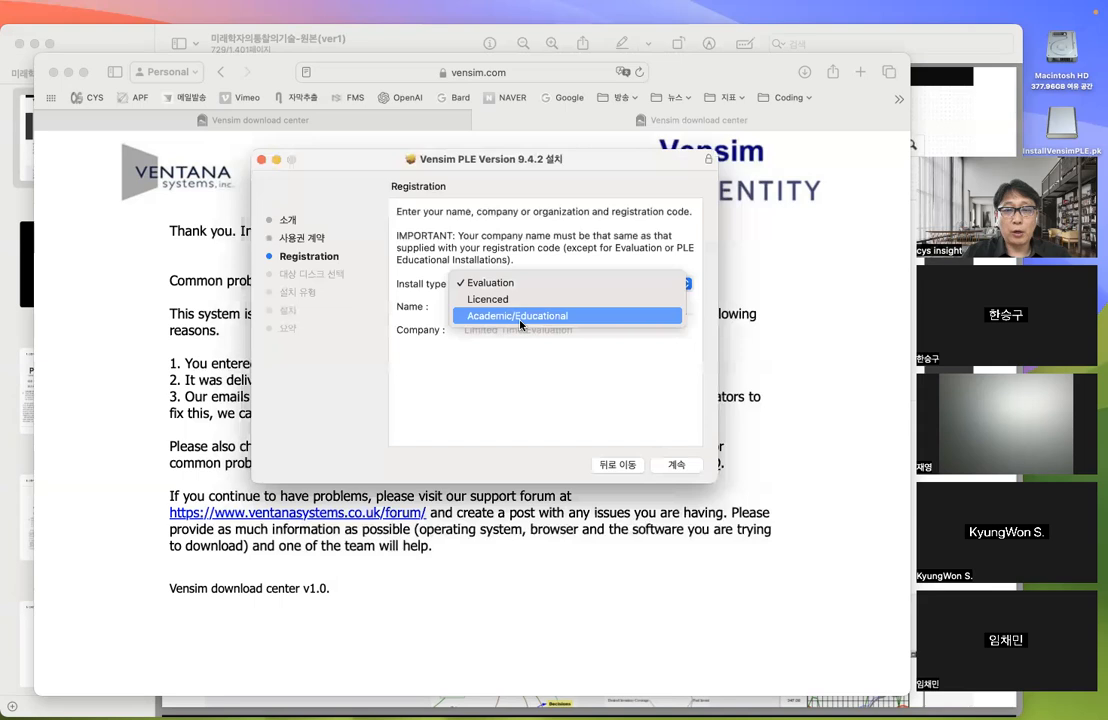
{"action": "left_click", "coordinate": [520, 318]}
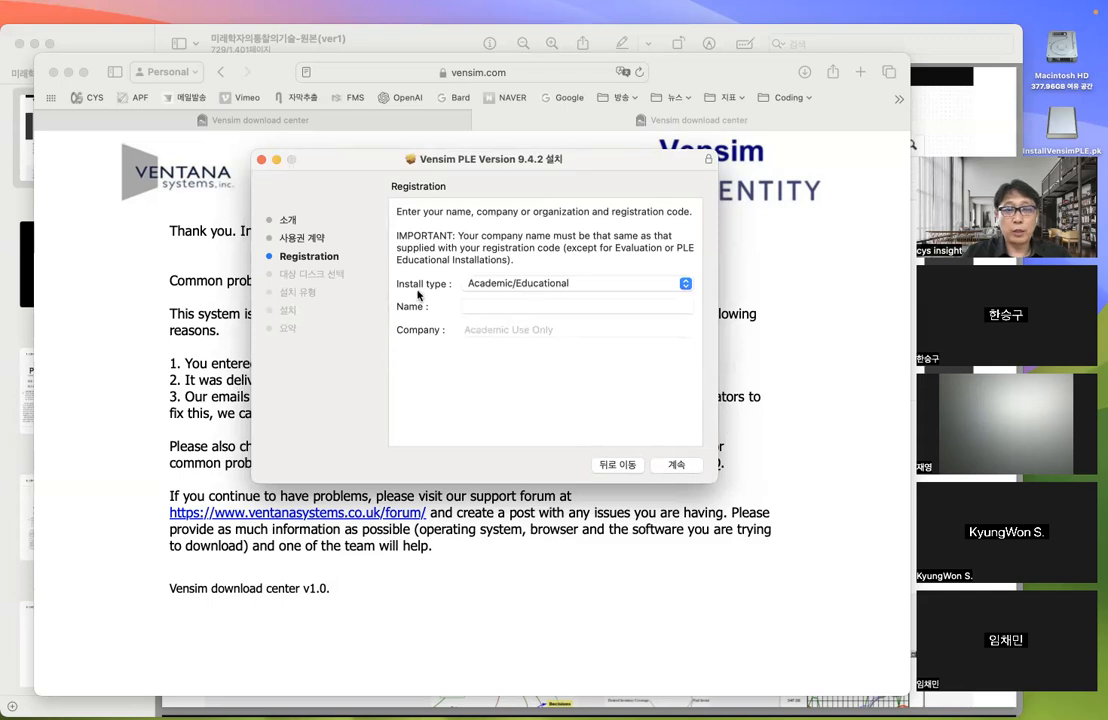
{"action": "left_click", "coordinate": [533, 284]}
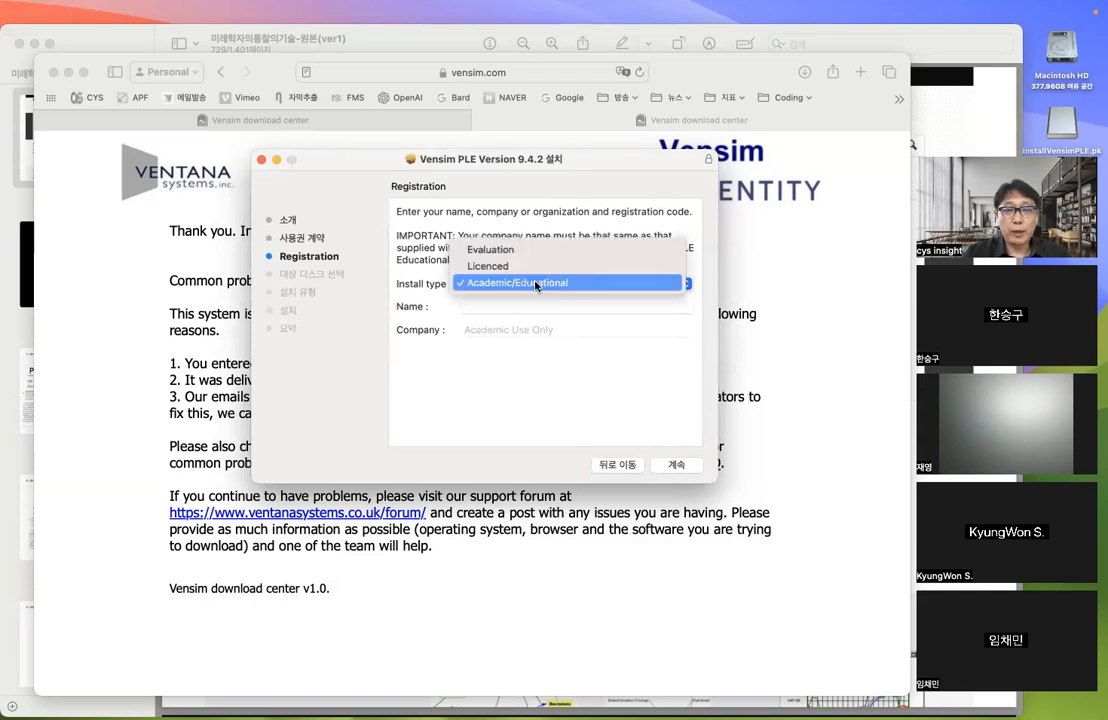
{"action": "left_click", "coordinate": [530, 249]}
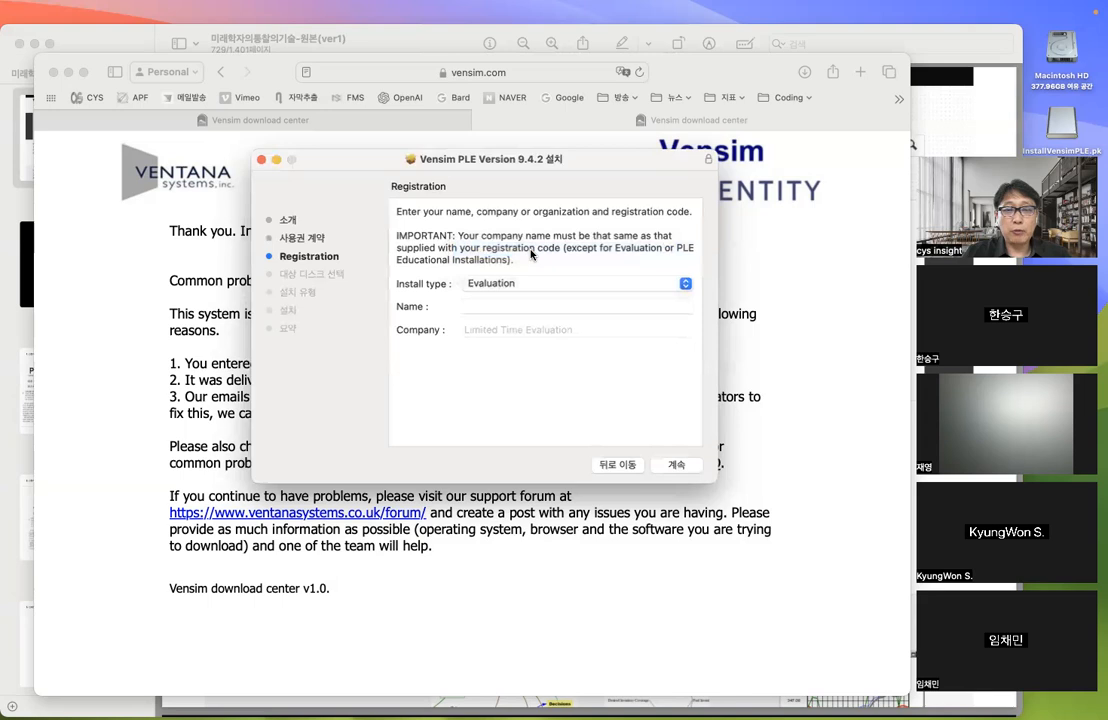
{"action": "left_click", "coordinate": [527, 286]}
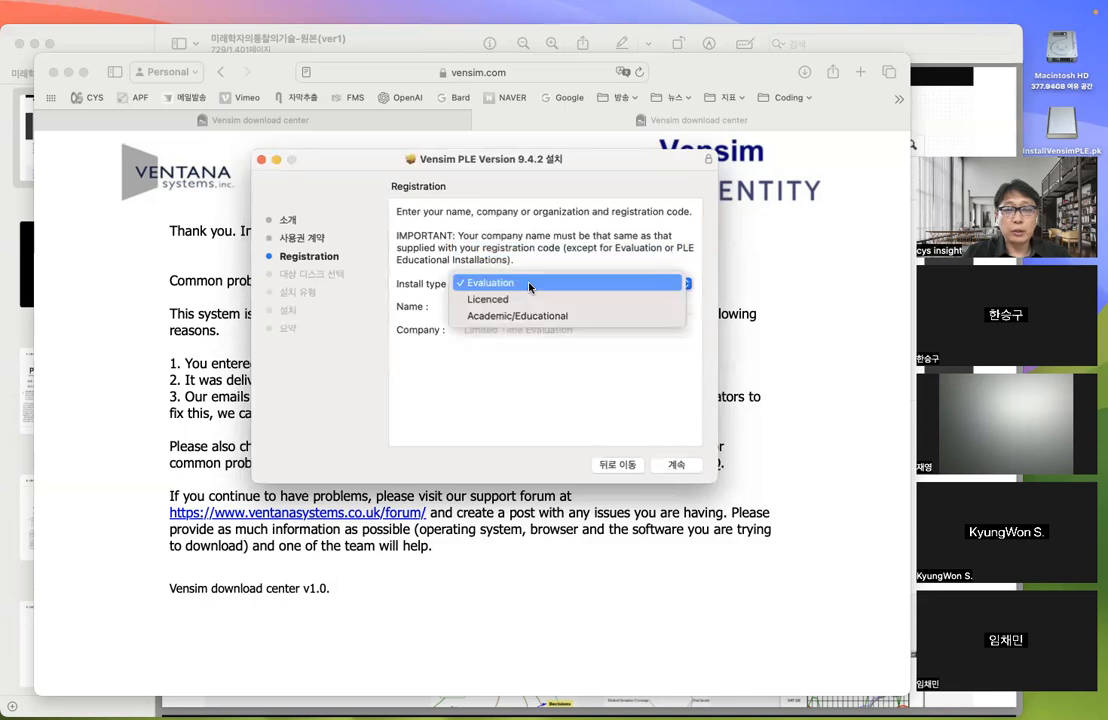
{"action": "left_click", "coordinate": [524, 300]}
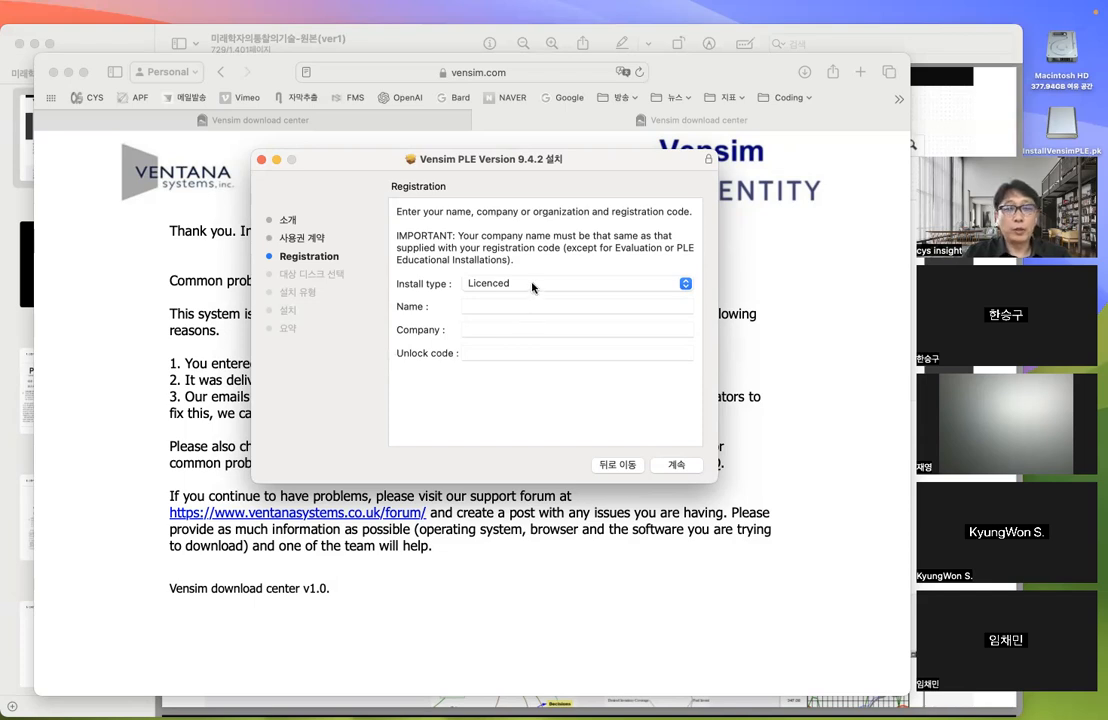
- Set the install type to Academic/Educational, enter the registrant's name, and continue past registration
{"action": "left_click", "coordinate": [530, 285]}
{"action": "left_click", "coordinate": [531, 300]}
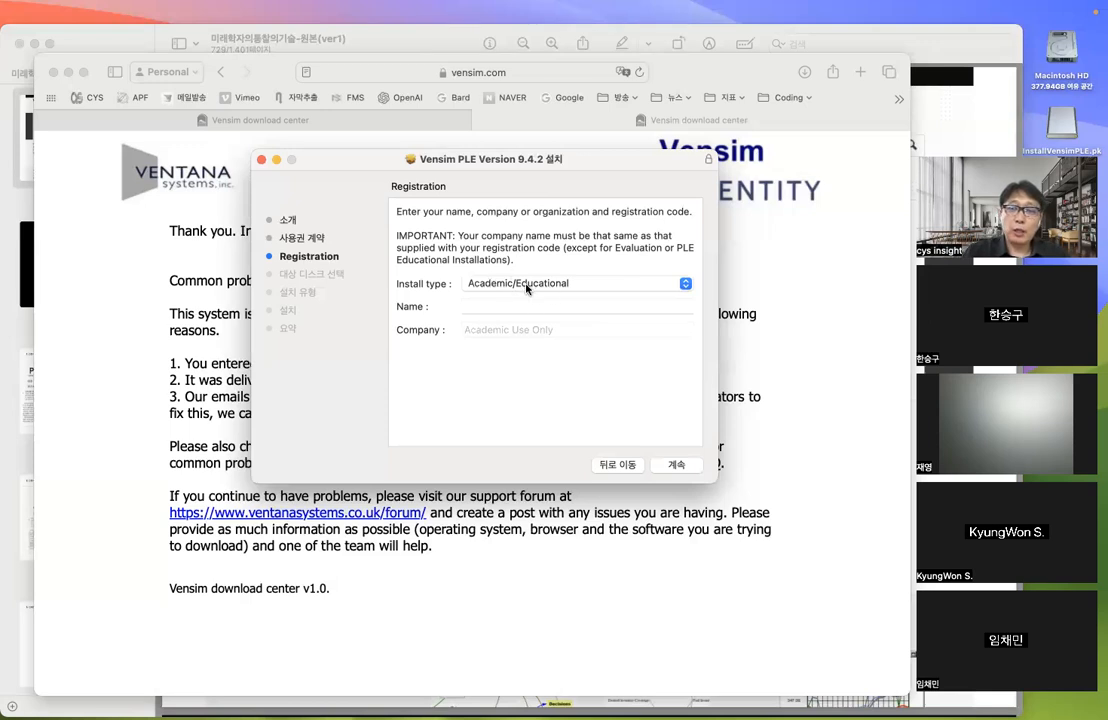
{"action": "left_click", "coordinate": [499, 307]}
{"action": "type", "text": "Yoon"}
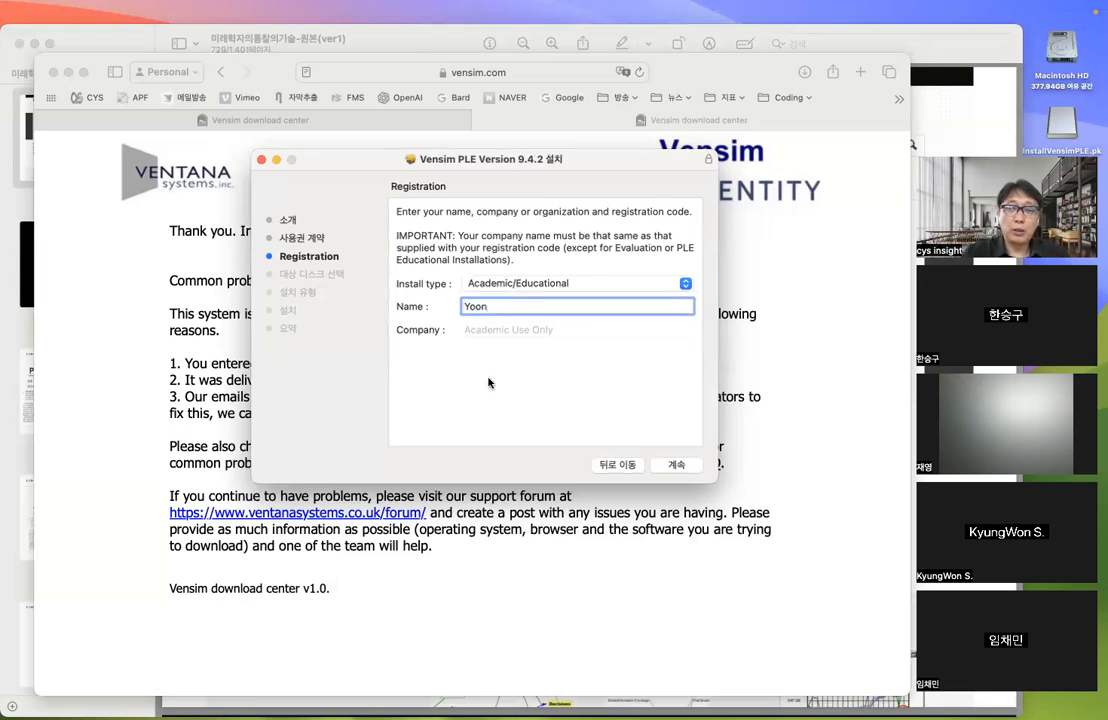
{"action": "left_click", "coordinate": [675, 466]}
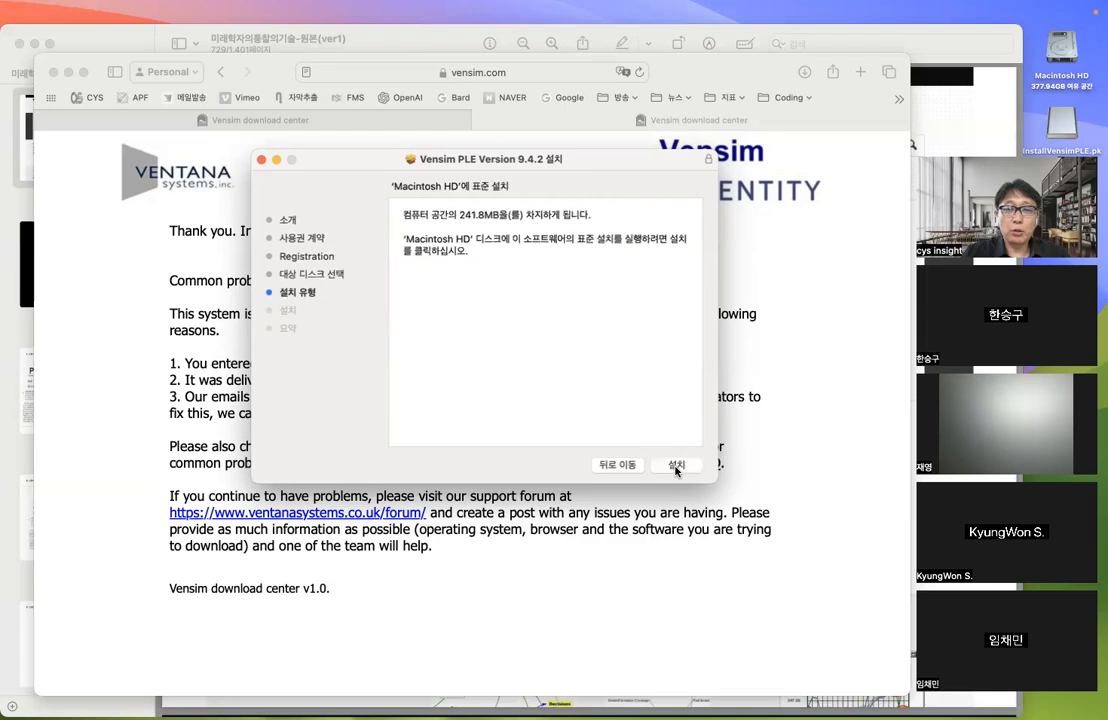
- Run the standard installation on Macintosh HD and authorize it with the account password
{"action": "left_click", "coordinate": [676, 466]}
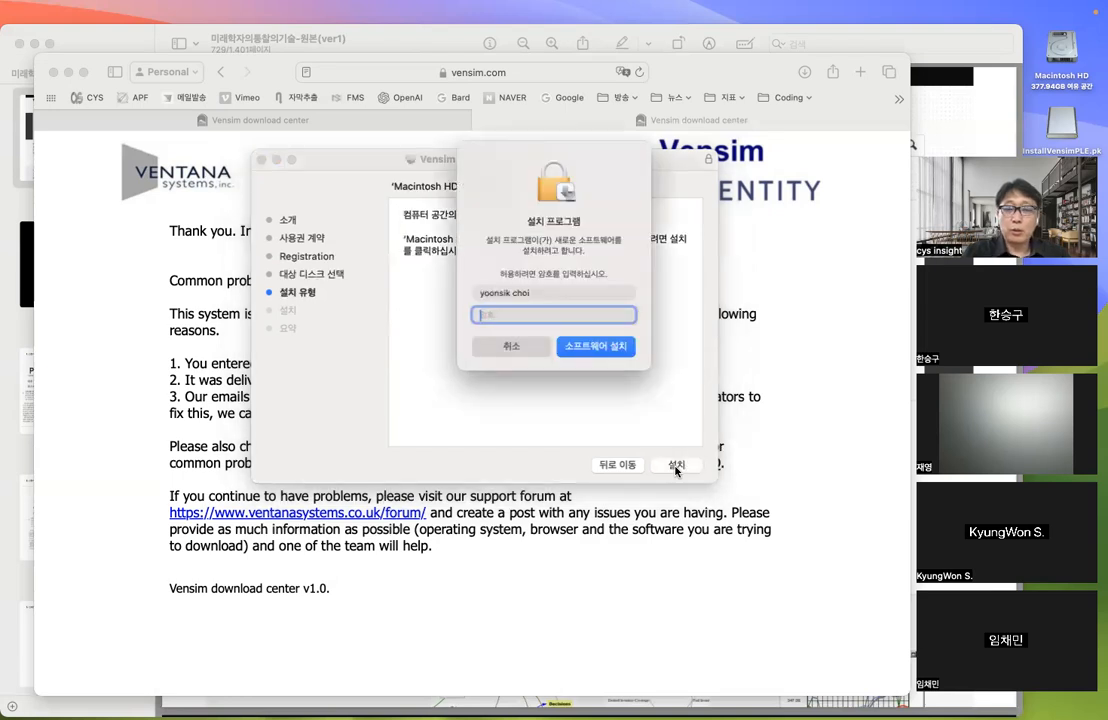
{"action": "type", "text": "****"}
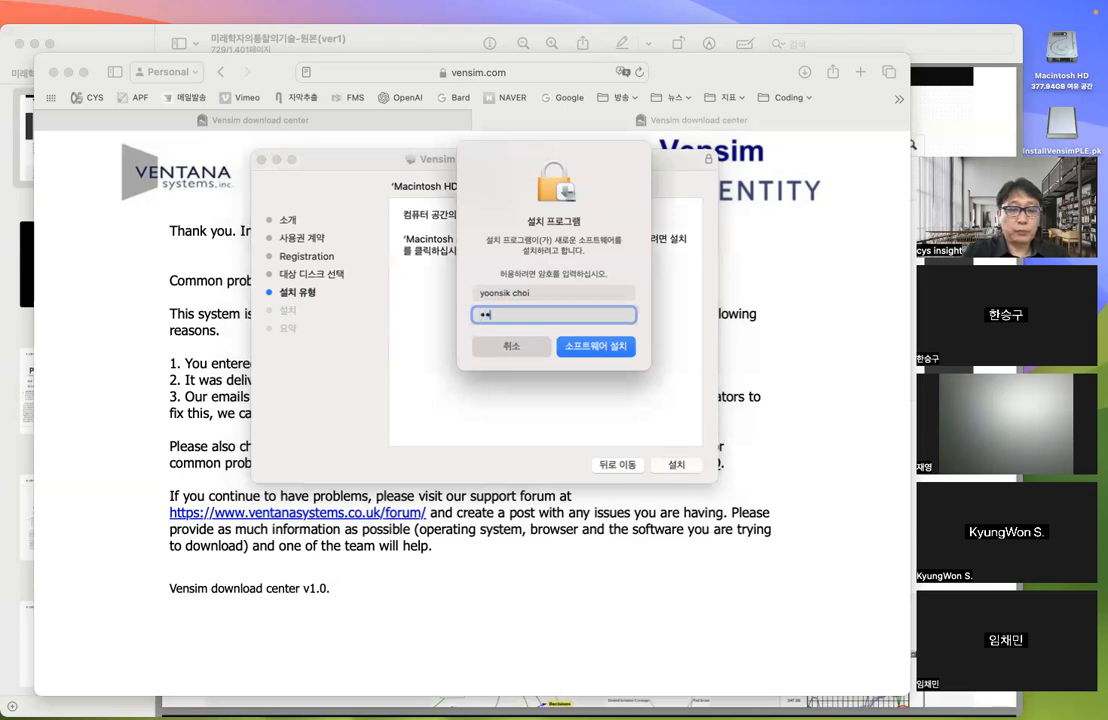
{"action": "key", "text": "Return"}
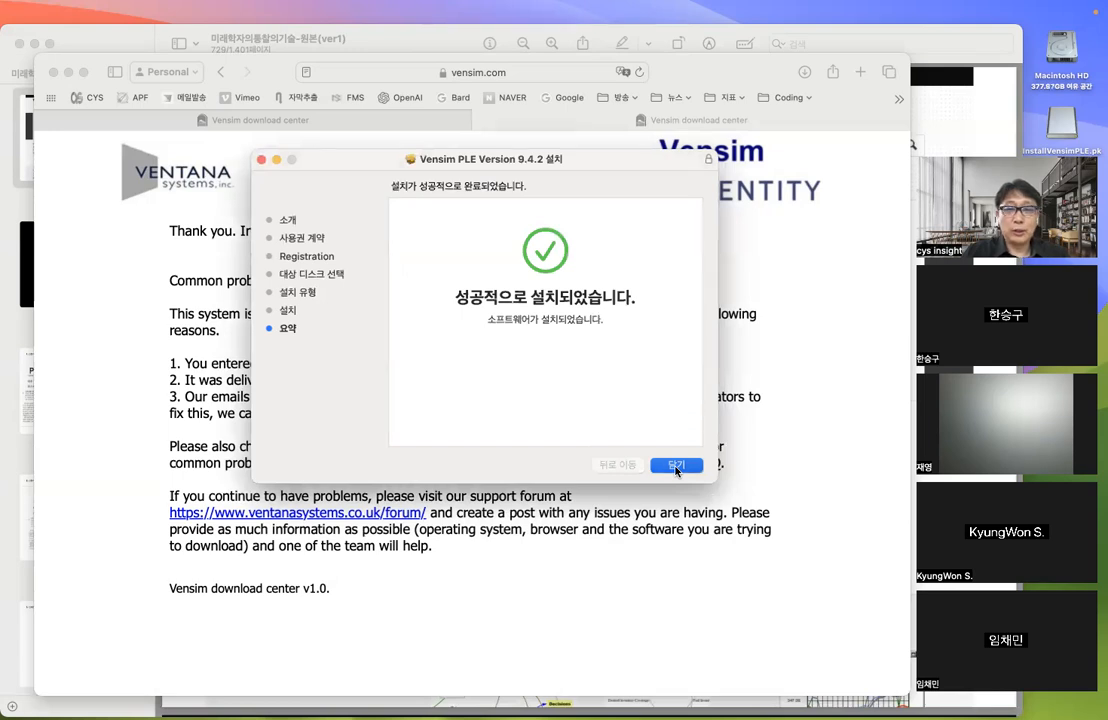
- Close the finished installer and the browser window with the Vensim download center
{"action": "left_click", "coordinate": [676, 467]}
{"action": "left_click", "coordinate": [529, 381]}
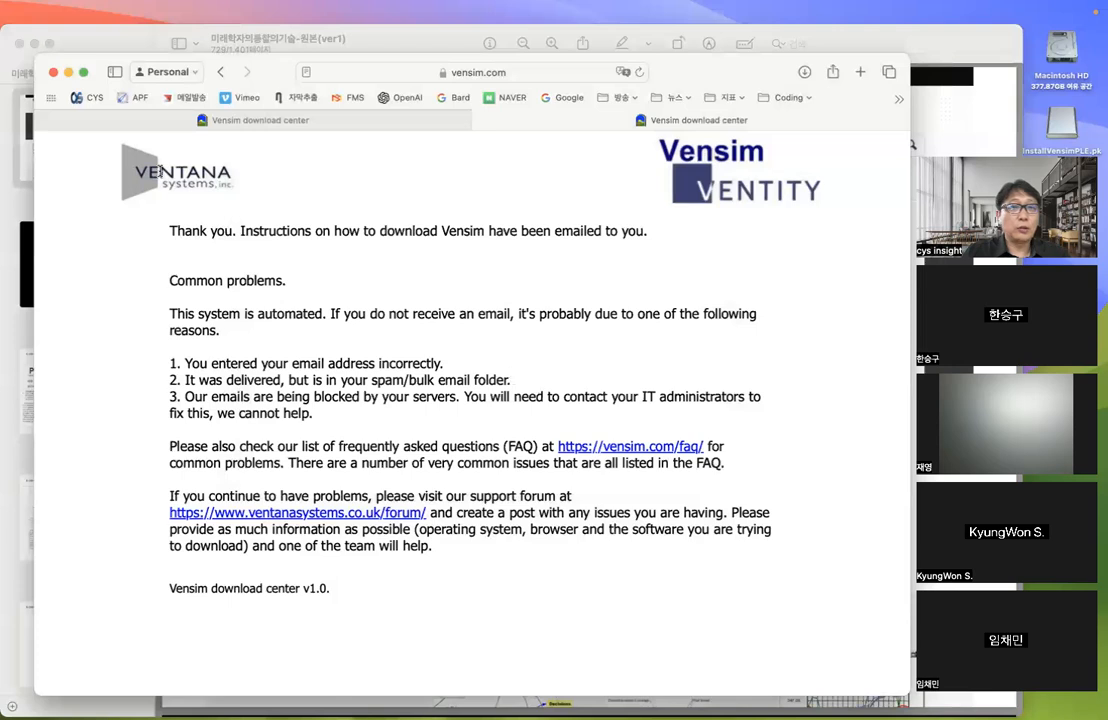
{"action": "left_click", "coordinate": [53, 73]}
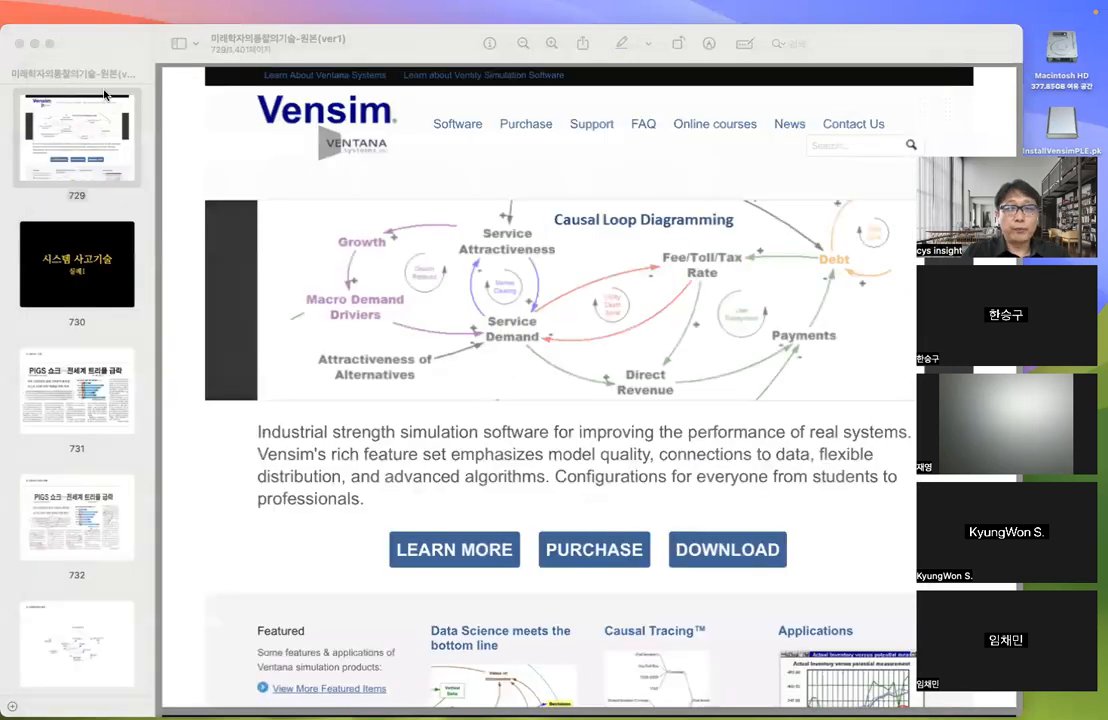
- Launch the newly installed Vensim PLE application
{"action": "mouse_move", "coordinate": [300, 705]}
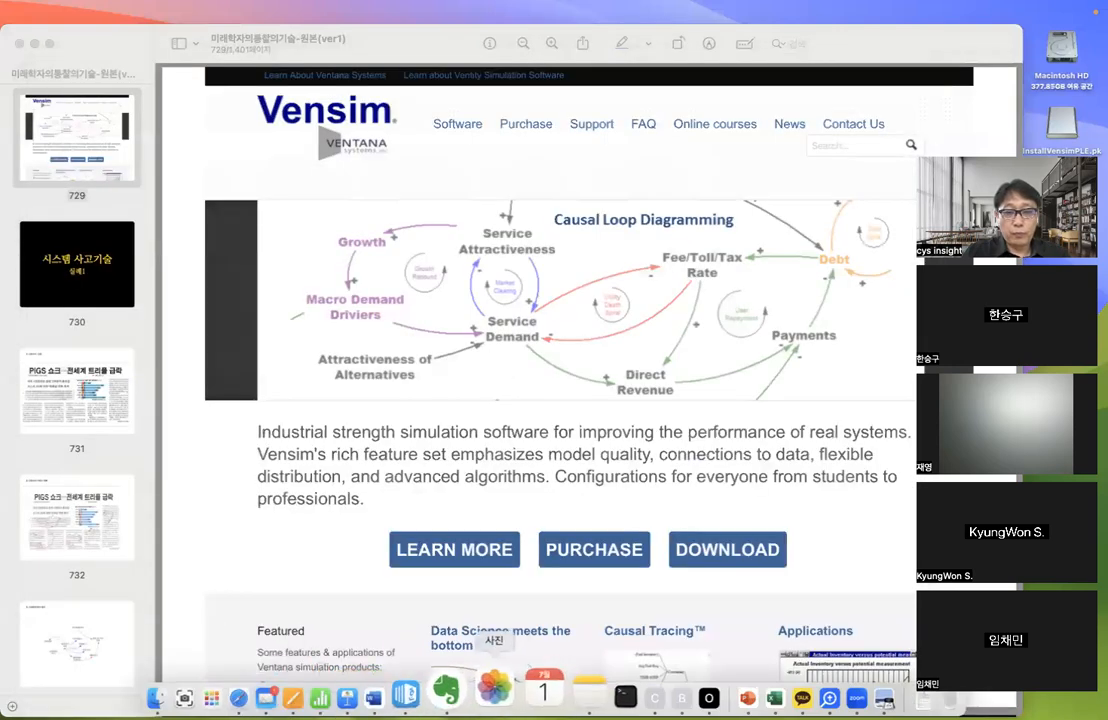
{"action": "left_click", "coordinate": [255, 688]}
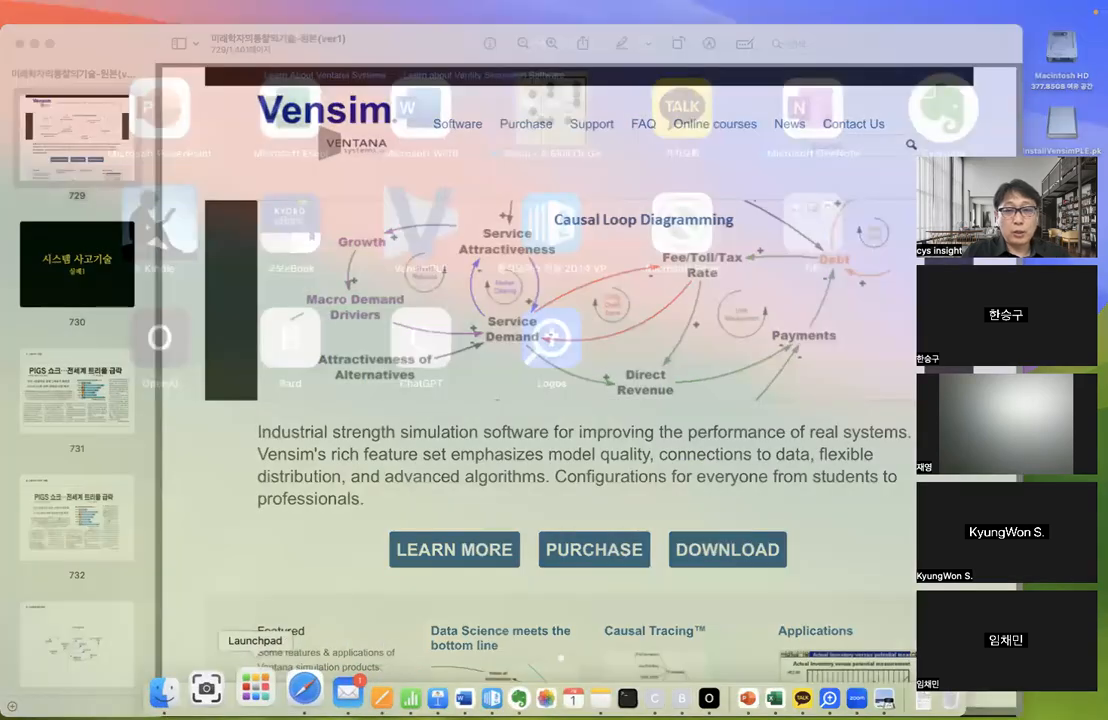
{"action": "left_click", "coordinate": [435, 240]}
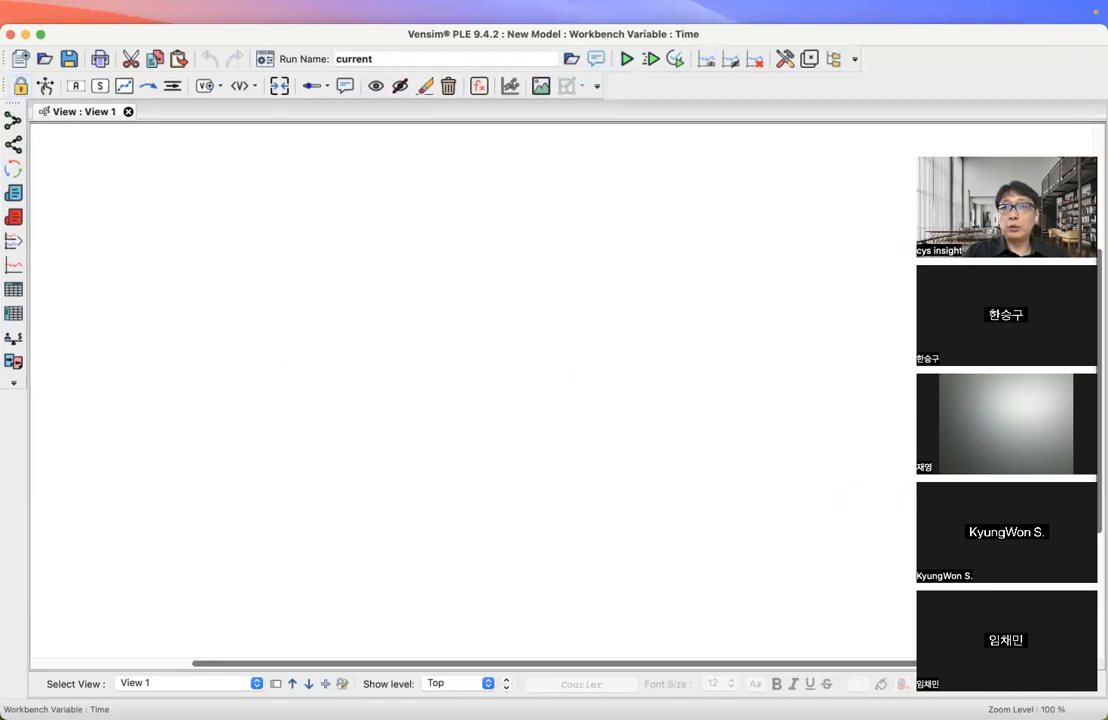
- Take the Vensim window out of full screen and move it slightly down and to the right on the desktop
{"action": "key", "text": "ctrl+super+f"}
{"action": "left_click_drag", "start_coordinate": [781, 116], "coordinate": [804, 45]}
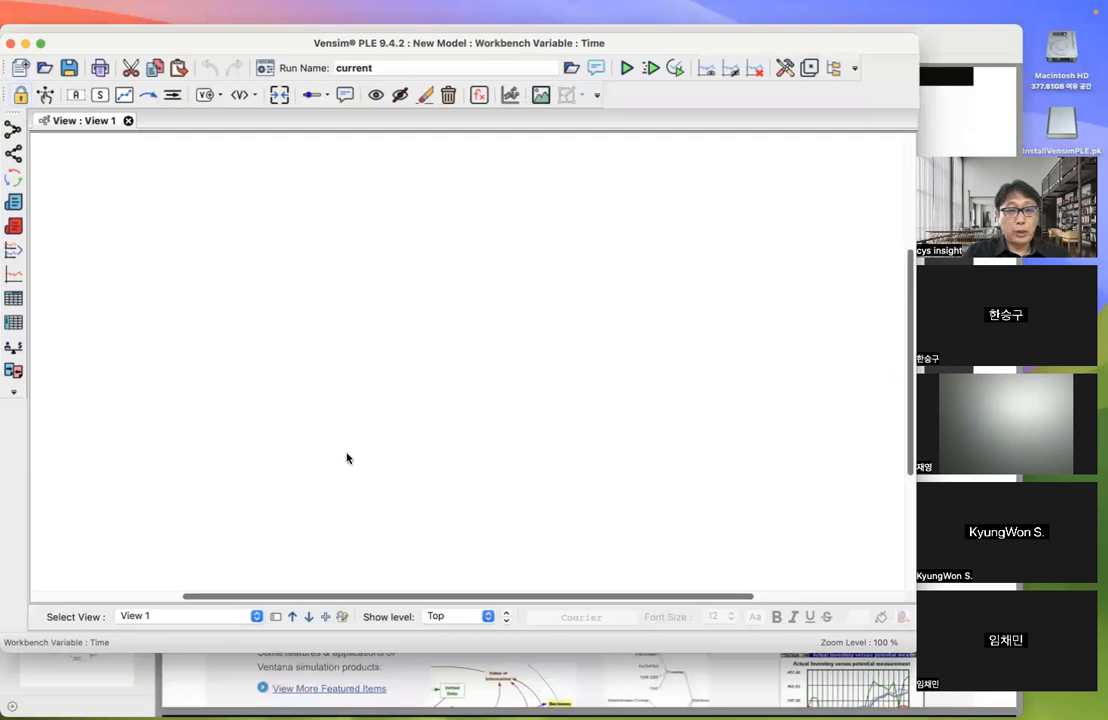
{"action": "left_click_drag", "start_coordinate": [351, 601], "coordinate": [178, 601]}
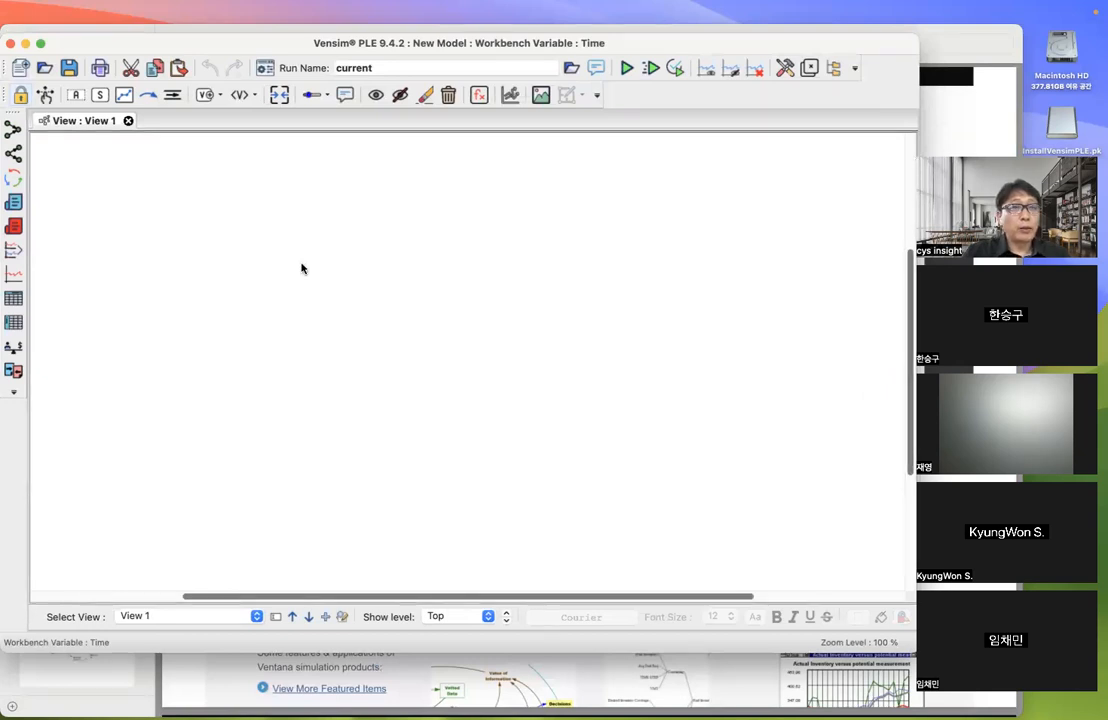
{"action": "left_click_drag", "start_coordinate": [248, 42], "coordinate": [262, 62]}
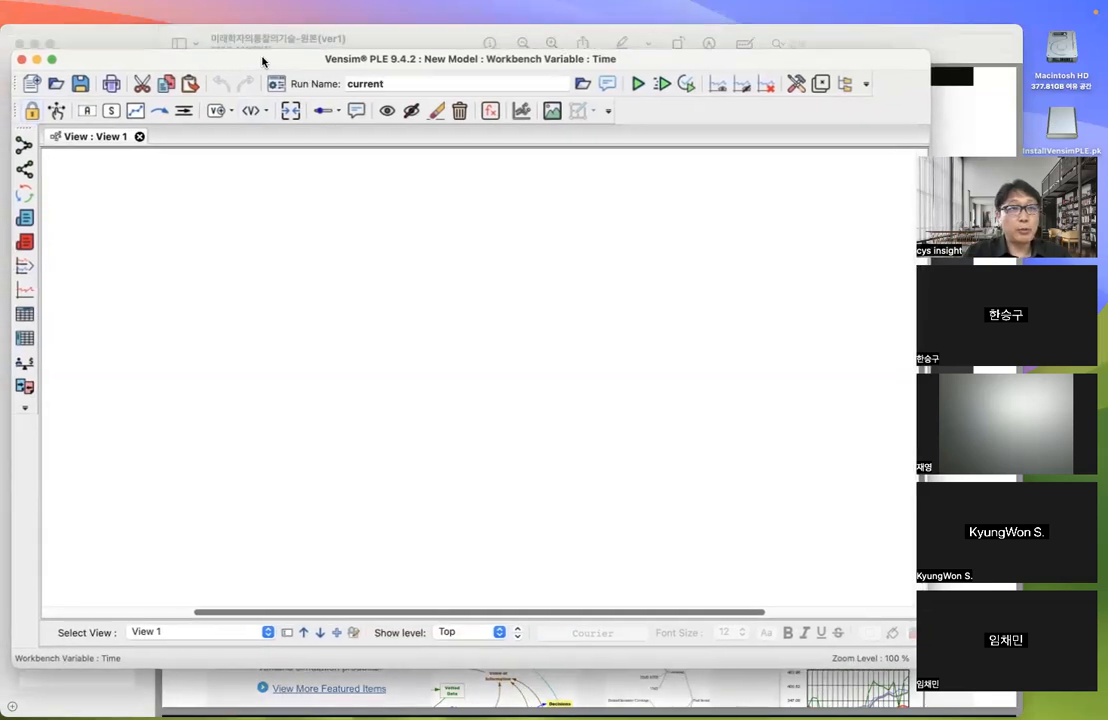
- Place a new variable near the middle of View 1
{"action": "left_click", "coordinate": [87, 112]}
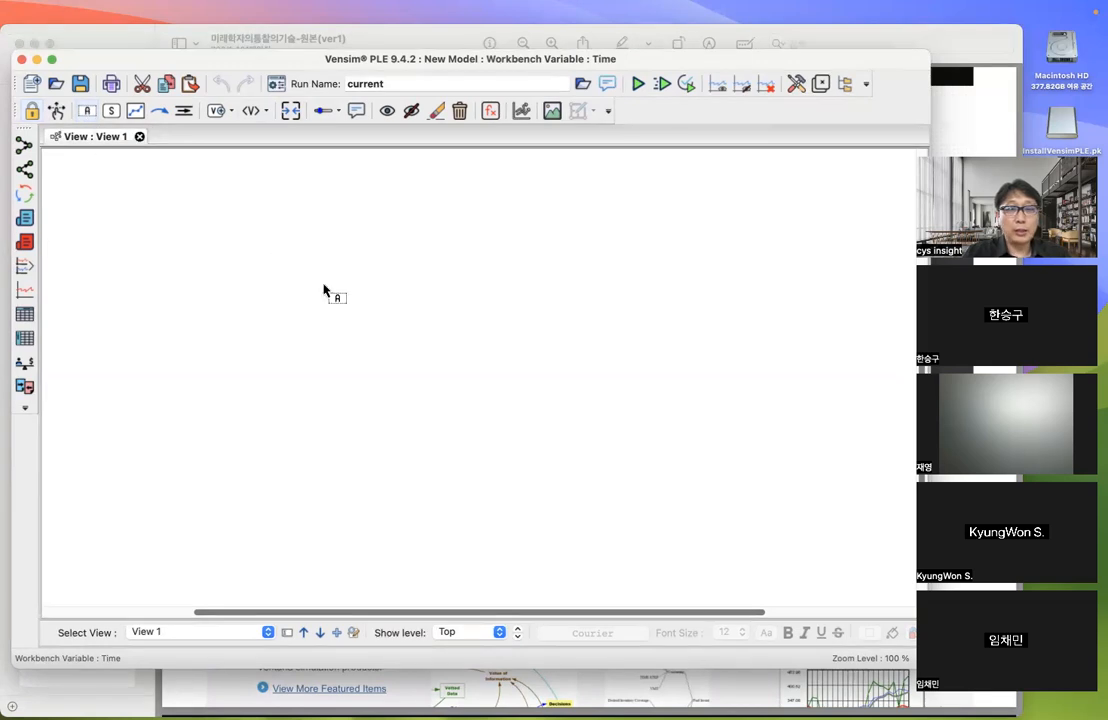
{"action": "left_click", "coordinate": [327, 351]}
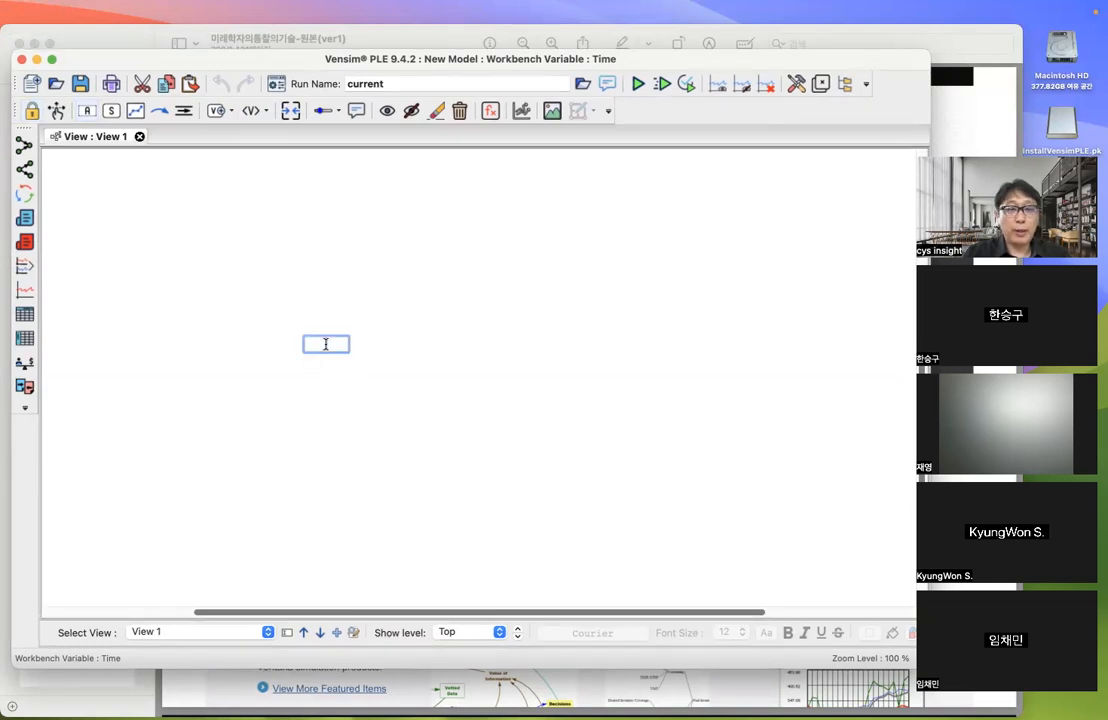
{"action": "type", "text": "stock"}
{"action": "key", "text": "BackSpace"}
{"action": "key", "text": "BackSpace"}
{"action": "key", "text": "BackSpace"}
{"action": "key", "text": "BackSpace"}
{"action": "key", "text": "BackSpace"}
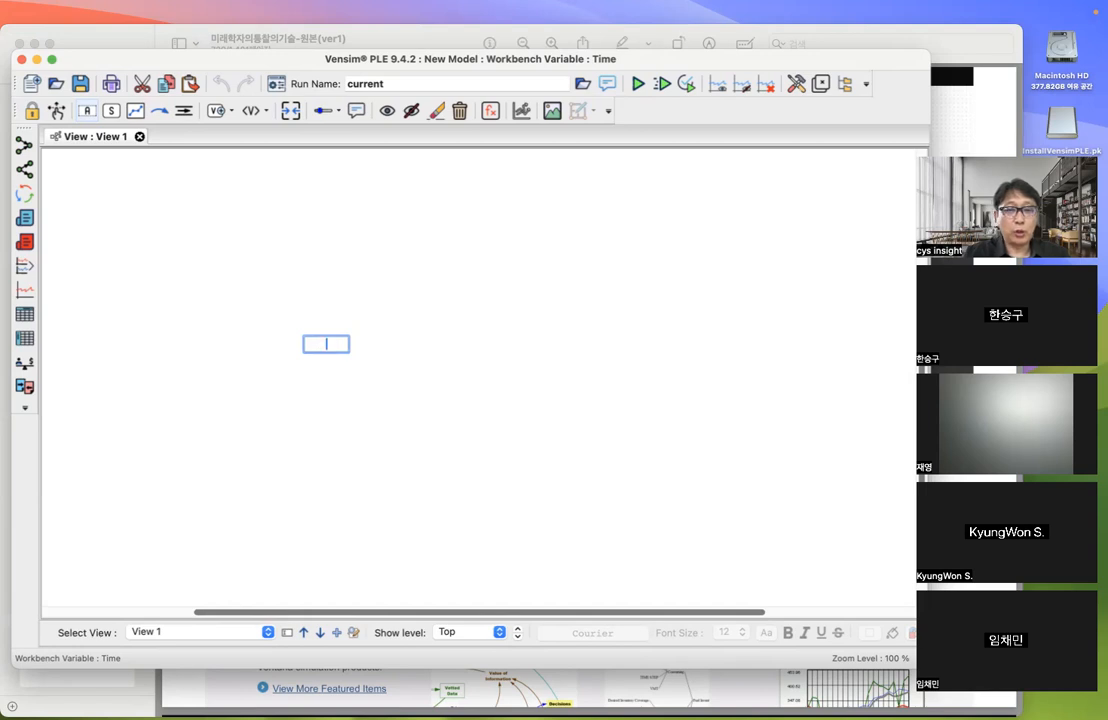
- Name the new variable 변수1, using Korean input
{"action": "key", "text": "Caps_Lock"}
{"action": "type", "text": "변수"}
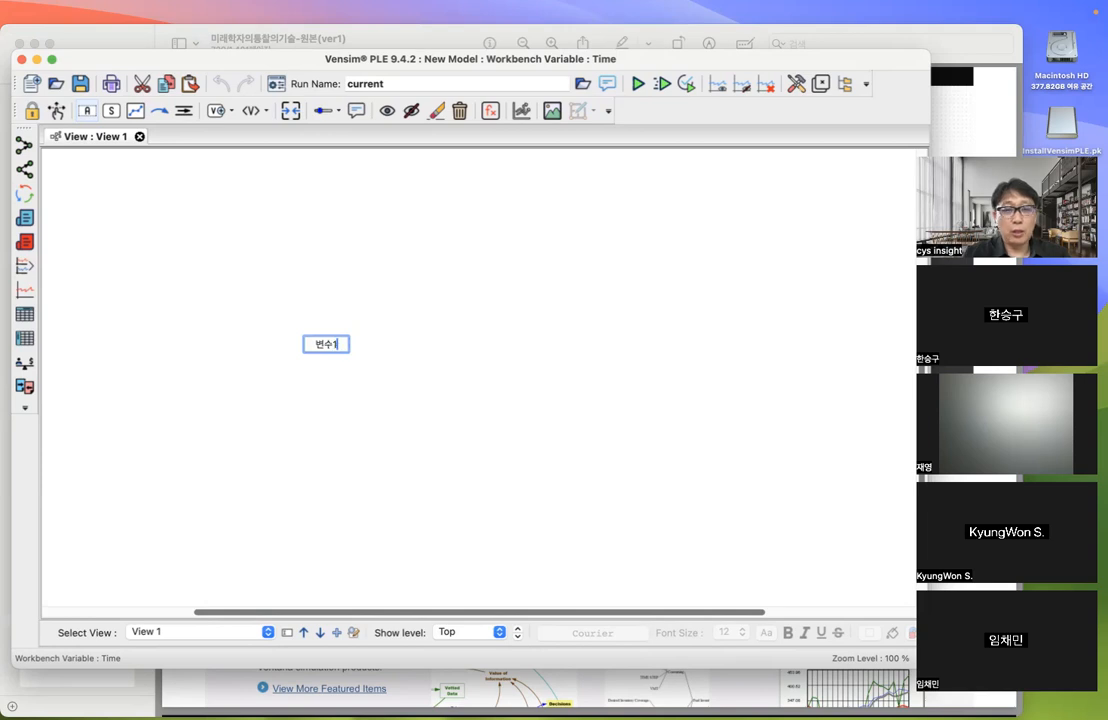
{"action": "type", "text": "1"}
{"action": "key", "text": "Return"}
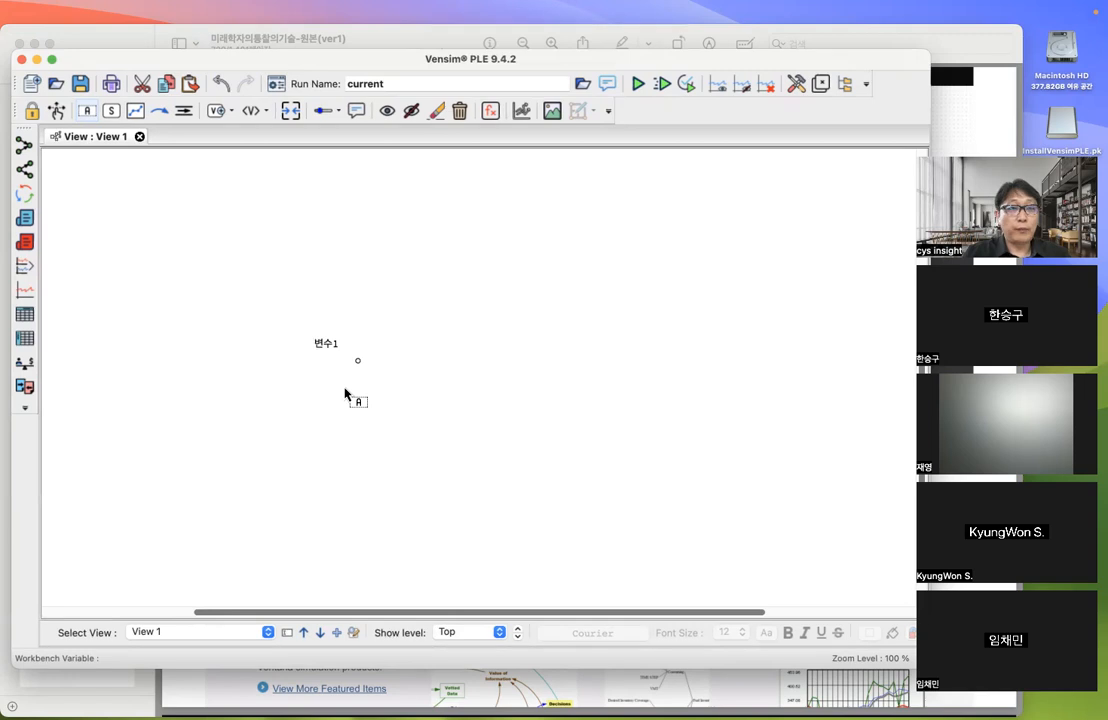
- Add a second variable named 변수2 to the right of 변수1 at the same height
{"action": "left_click", "coordinate": [465, 348]}
{"action": "type", "text": "변"}
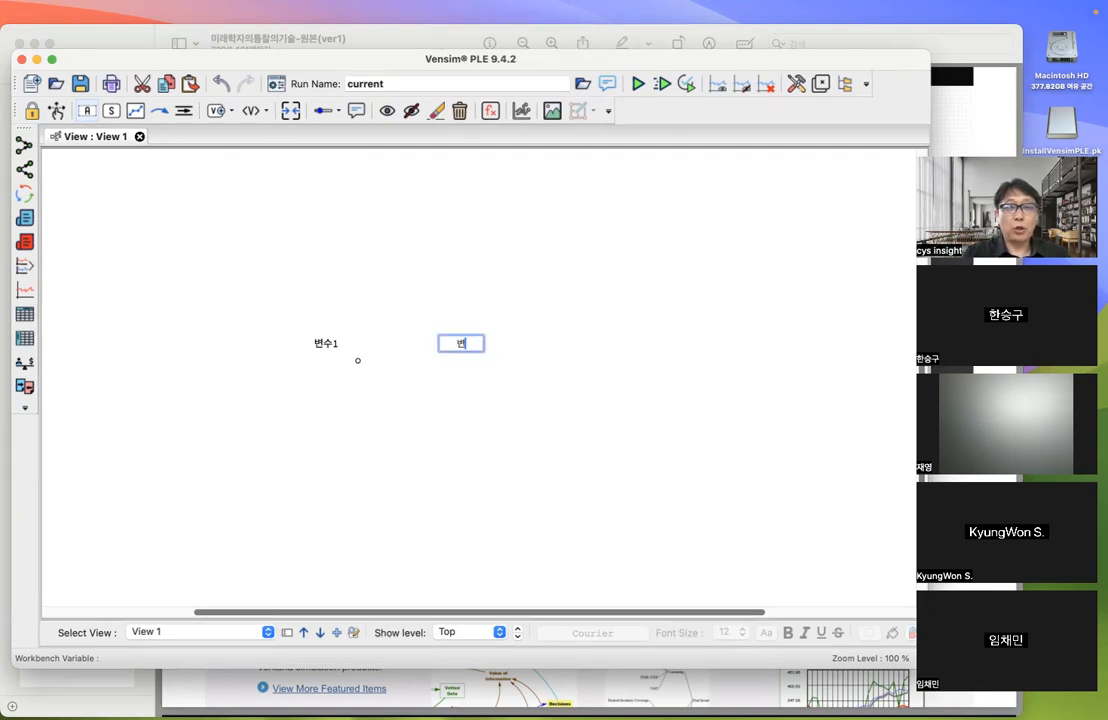
{"action": "type", "text": "수2"}
{"action": "key", "text": "Return"}
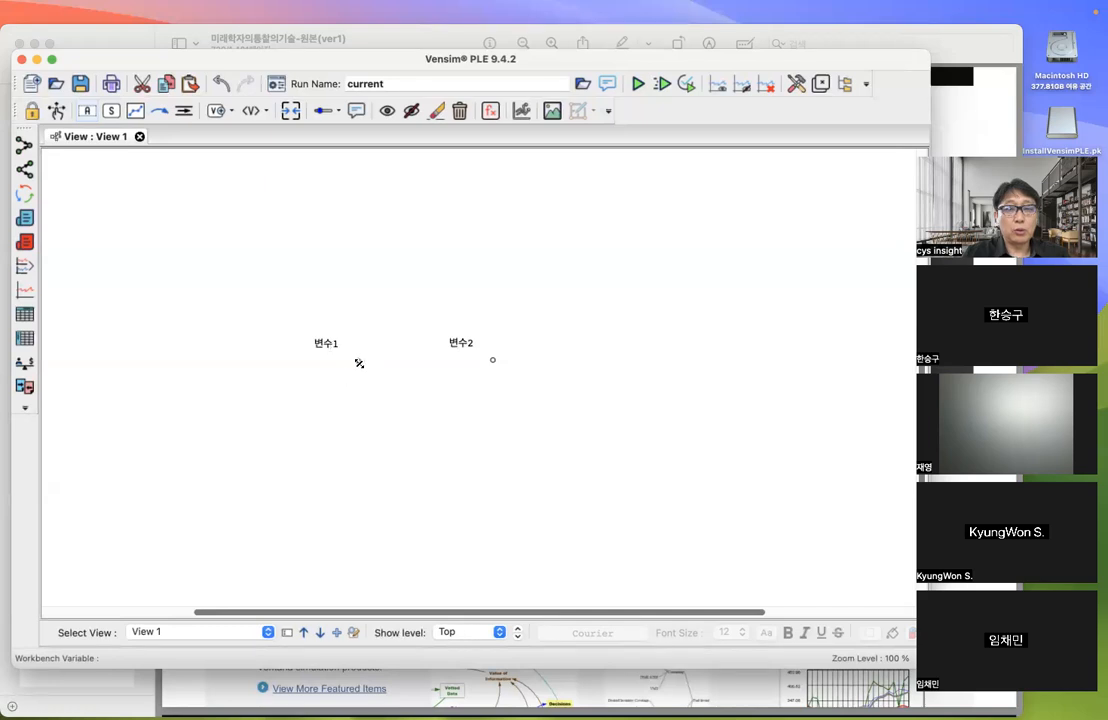
- Widen the box of 변수1 slightly and view its object appearance properties without changing them
{"action": "mouse_move", "coordinate": [359, 360]}
{"action": "left_mouse_down"}
{"action": "mouse_move", "coordinate": [392, 381]}
{"action": "mouse_move", "coordinate": [354, 349]}
{"action": "mouse_move", "coordinate": [363, 360]}
{"action": "left_mouse_up"}
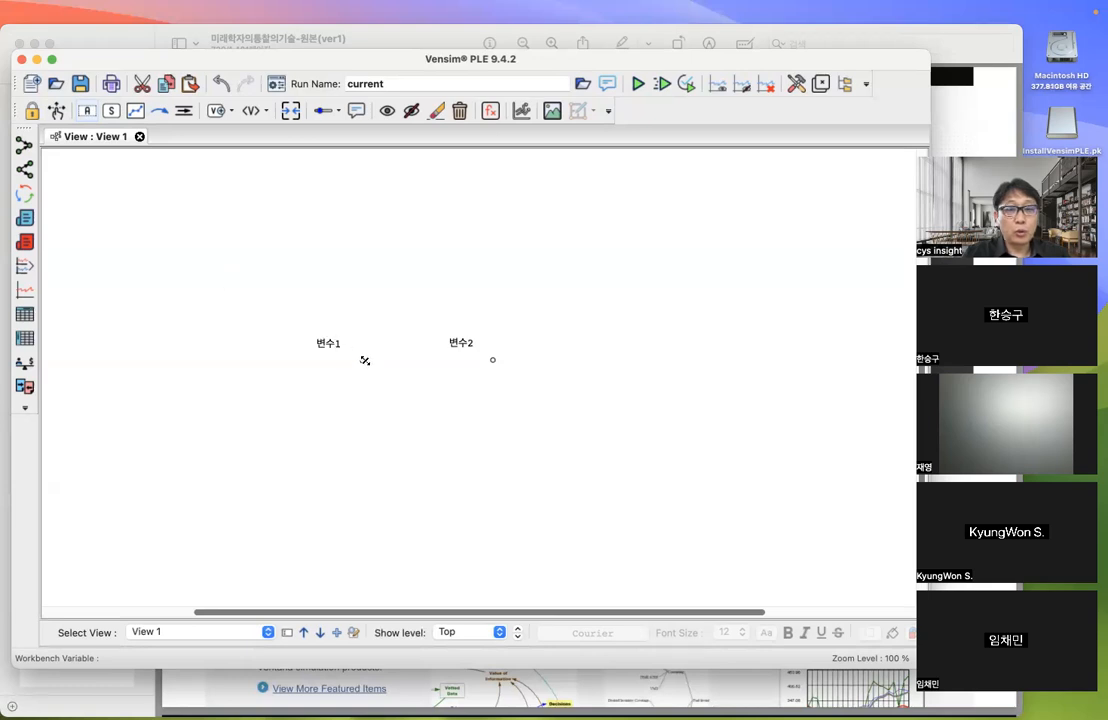
{"action": "right_click", "coordinate": [365, 360]}
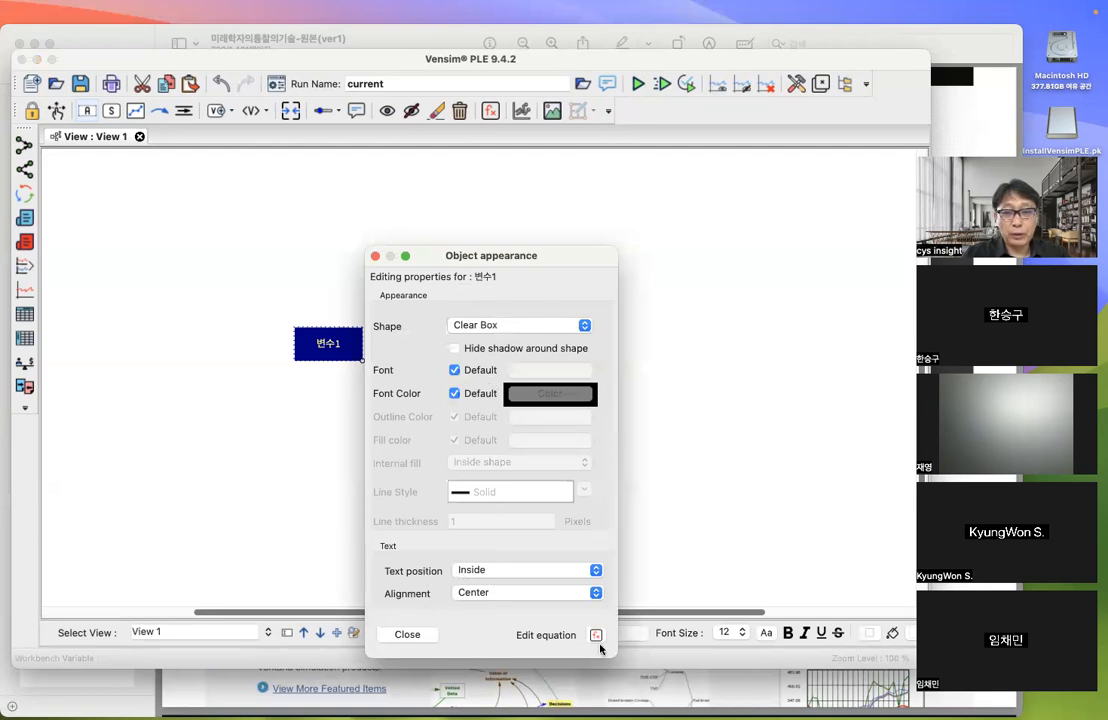
{"action": "left_click", "coordinate": [311, 426]}
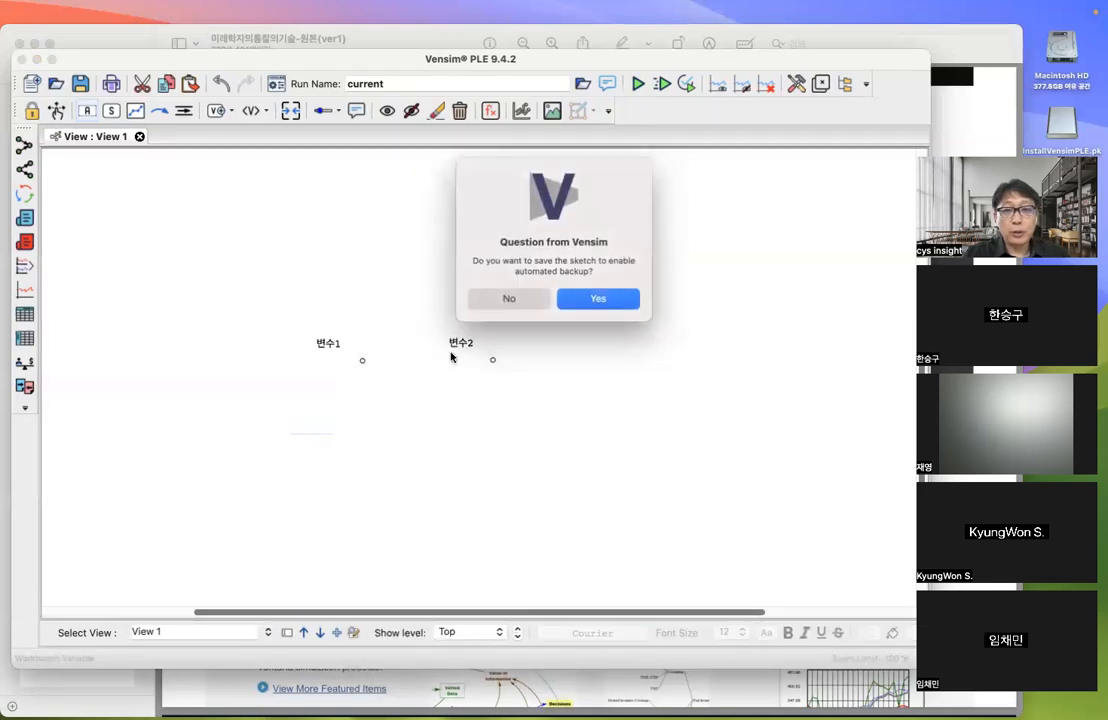
- Decline saving the sketch for automated backup and draw a causal arrow from 변수1 to 변수2
{"action": "left_click", "coordinate": [512, 300]}
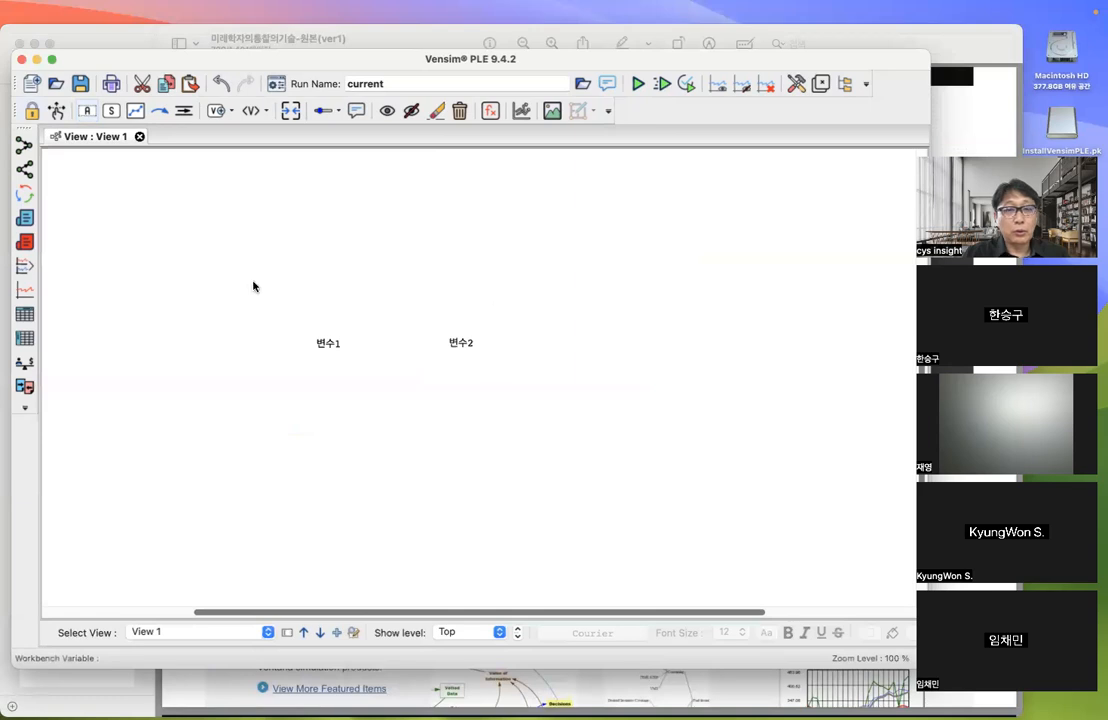
{"action": "left_click", "coordinate": [163, 119]}
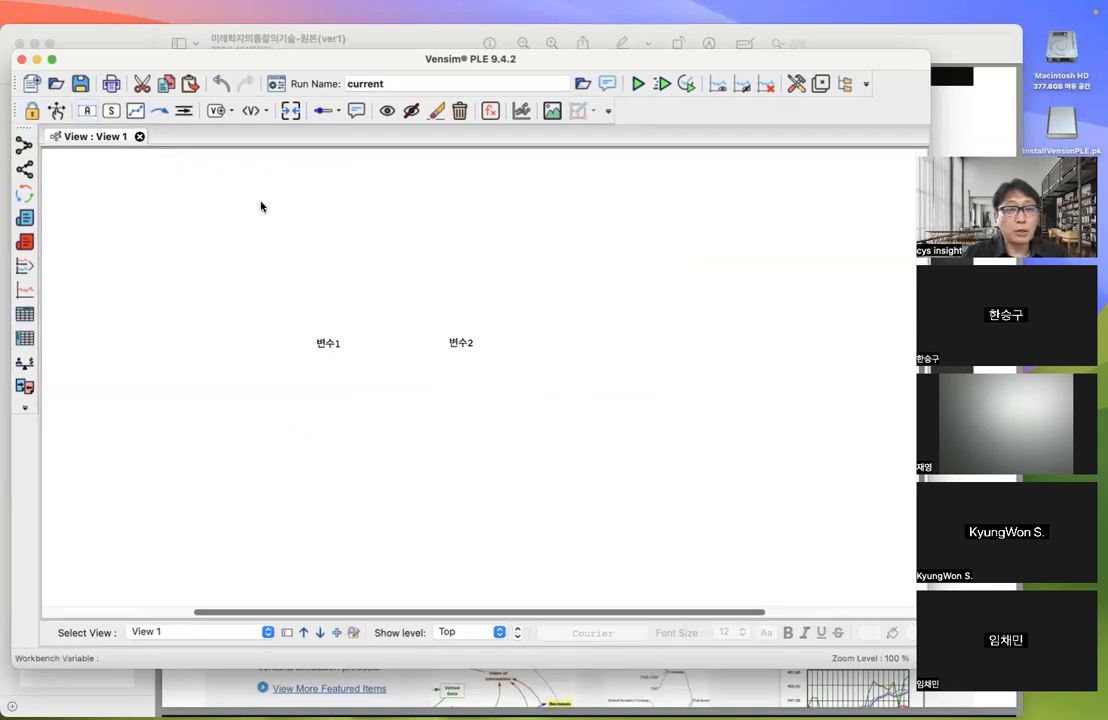
{"action": "left_click", "coordinate": [163, 116]}
{"action": "left_click", "coordinate": [340, 348]}
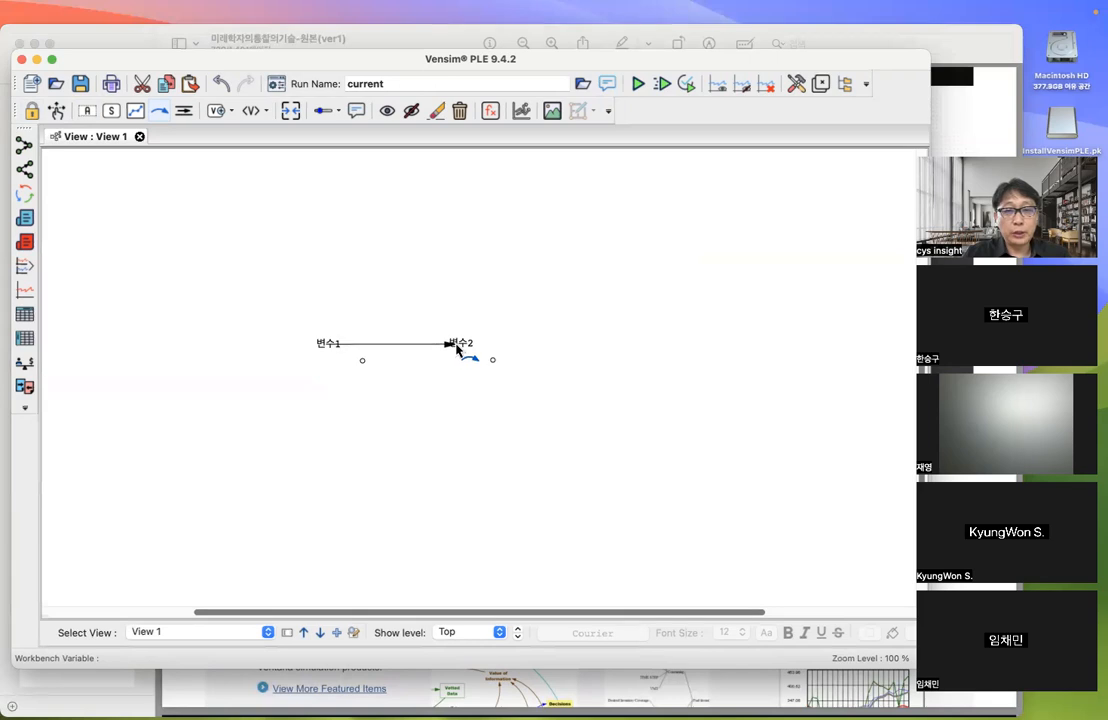
{"action": "left_click", "coordinate": [457, 346]}
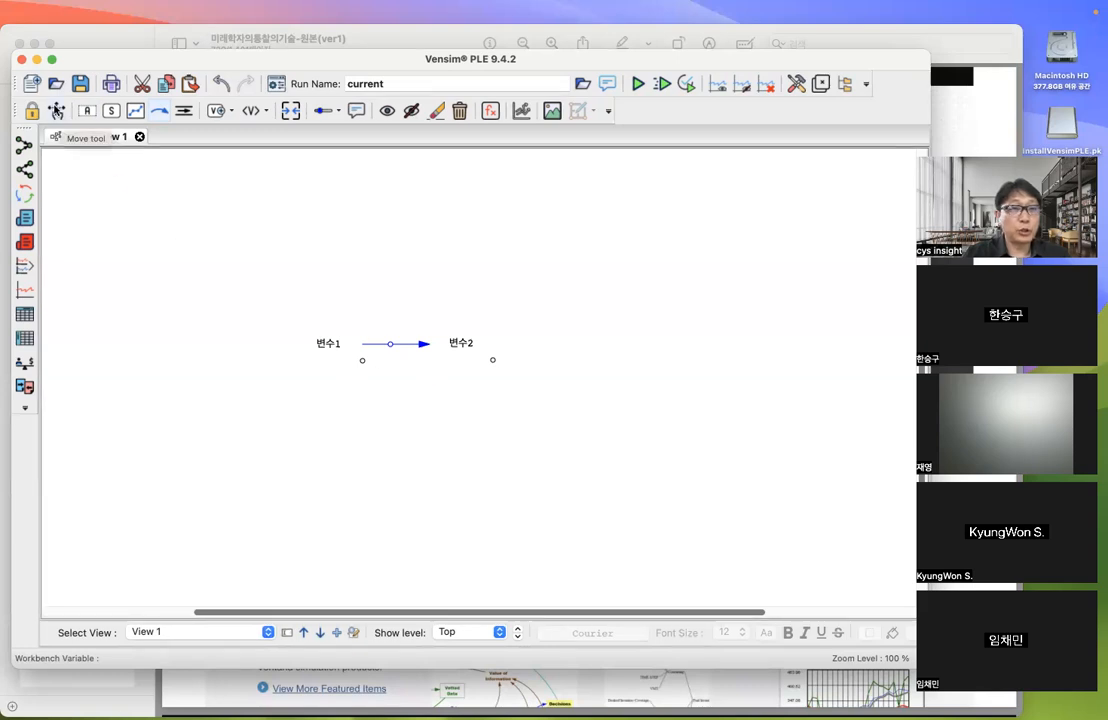
- Move 변수2 slightly up and to the right with the Move tool
{"action": "left_click", "coordinate": [59, 112]}
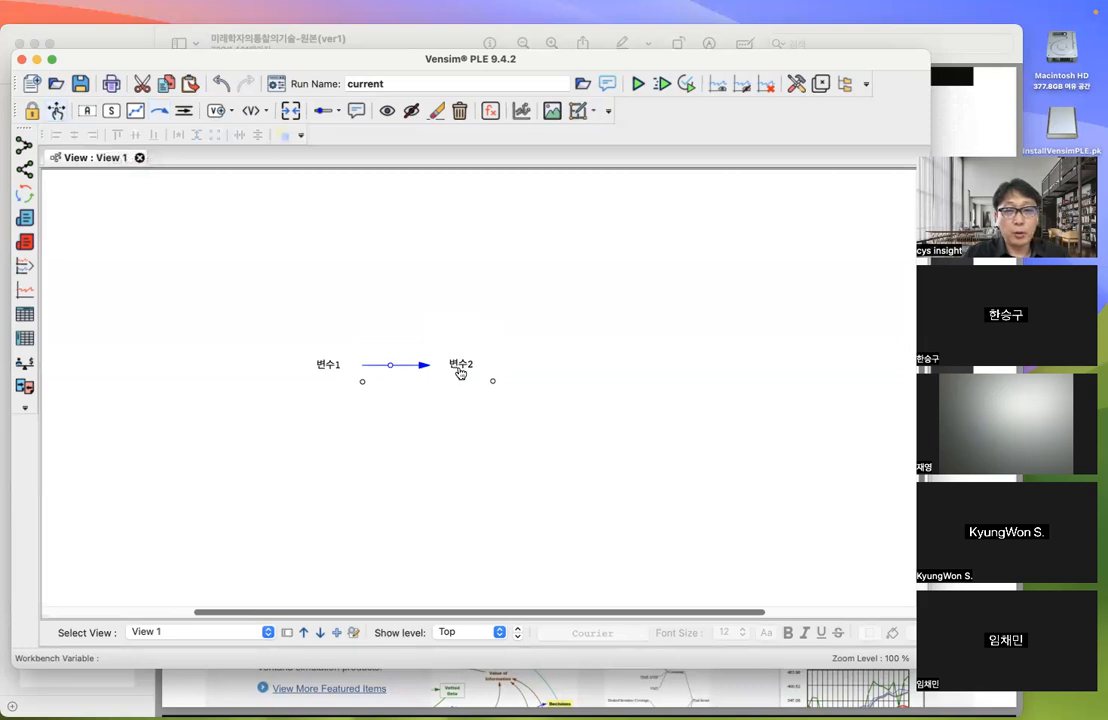
{"action": "left_click", "coordinate": [462, 371]}
{"action": "left_click_drag", "start_coordinate": [464, 370], "coordinate": [477, 348]}
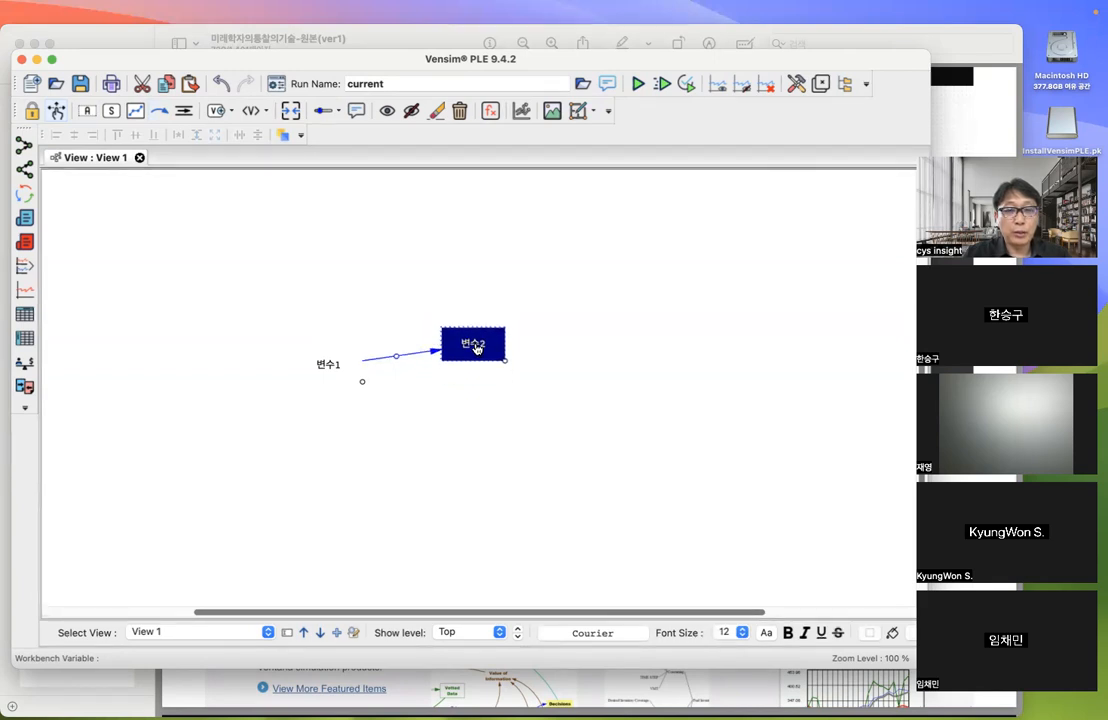
- Add a third variable named 변수3 above 변수1
{"action": "left_click", "coordinate": [88, 110]}
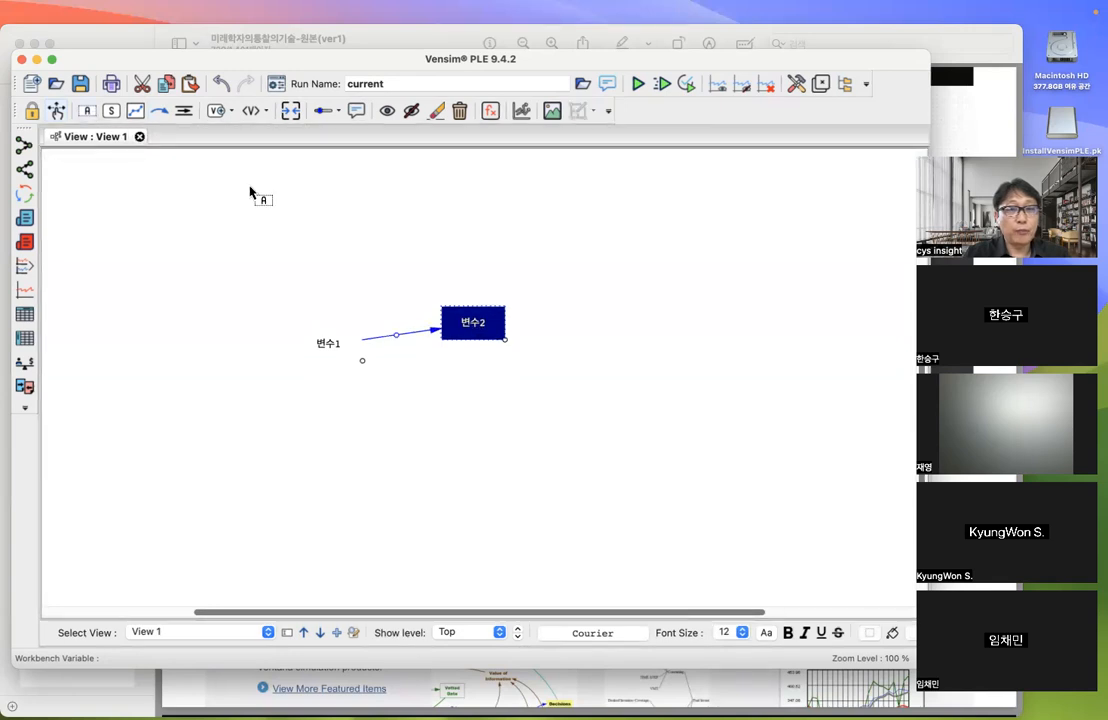
{"action": "left_click", "coordinate": [342, 259]}
{"action": "type", "text": "변수3"}
{"action": "key", "text": "Return"}
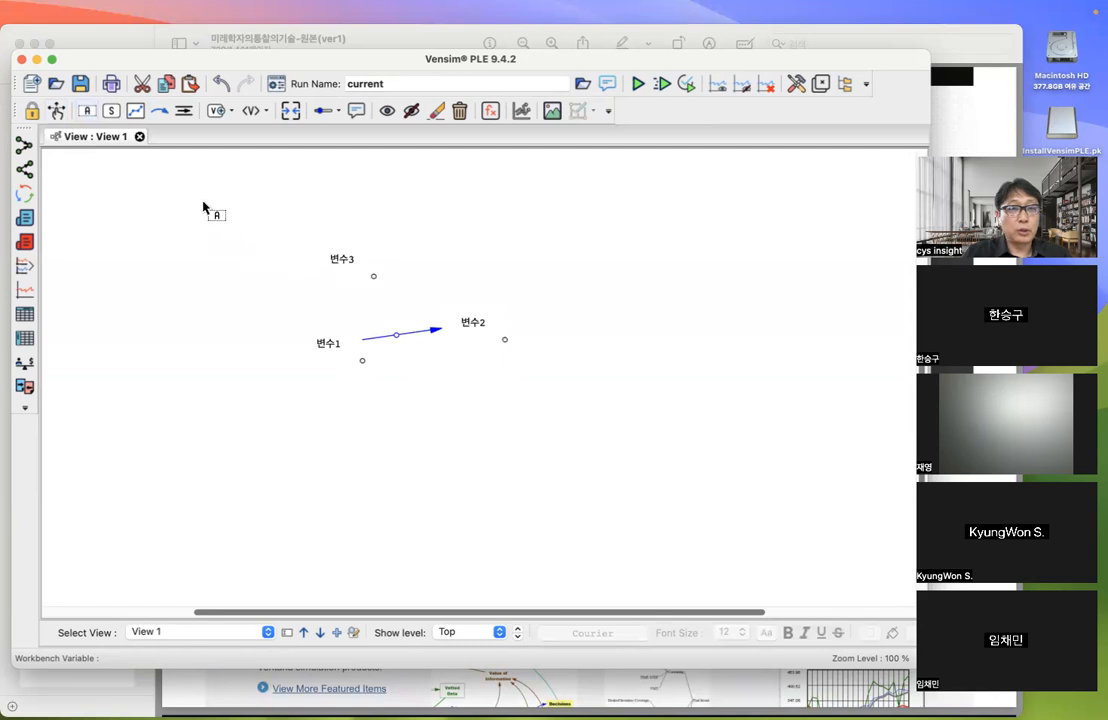
- Draw a causal arrow from 변수2 to 변수3
{"action": "left_click", "coordinate": [161, 113]}
{"action": "left_click", "coordinate": [331, 349]}
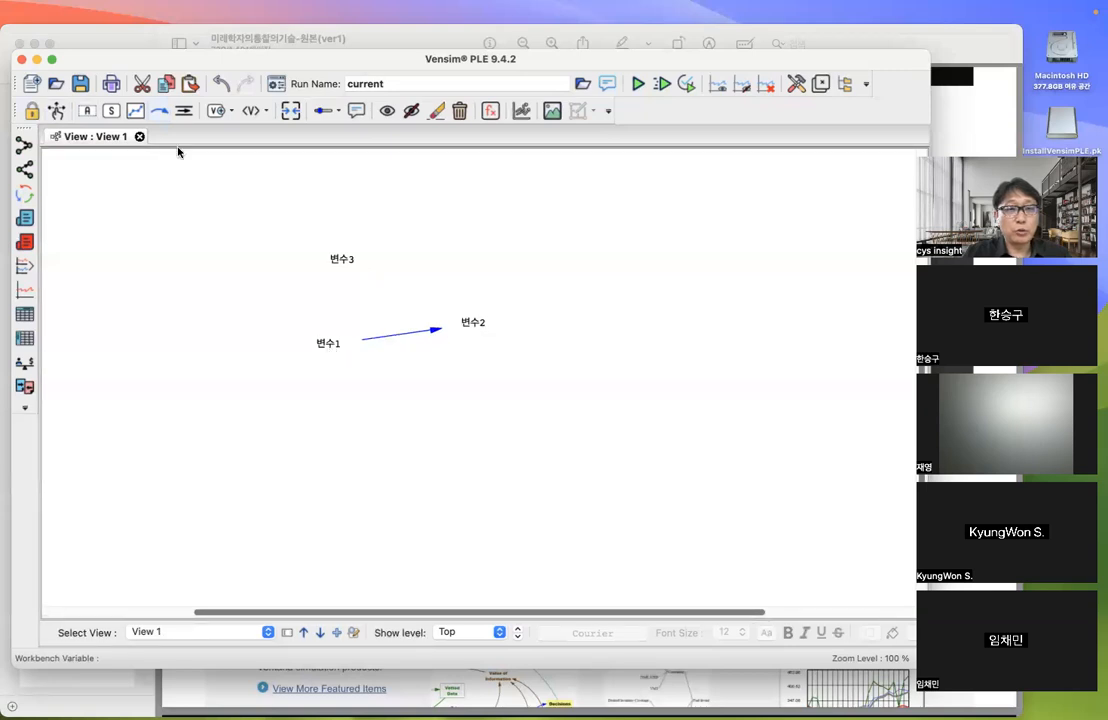
{"action": "left_click", "coordinate": [478, 328]}
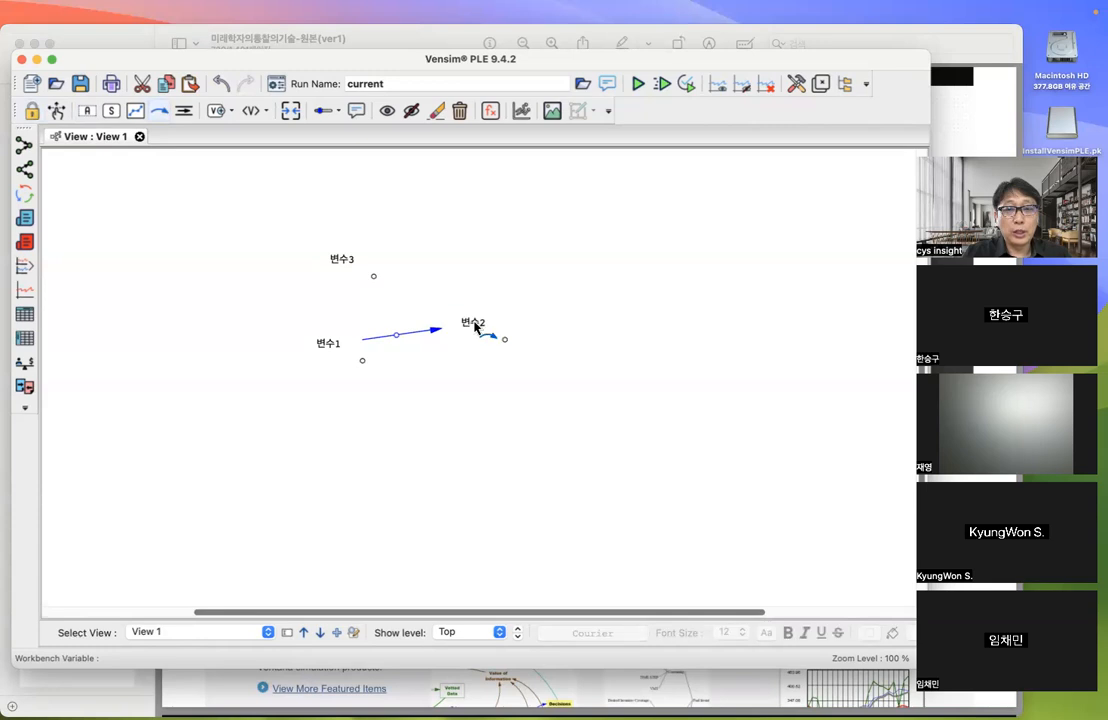
{"action": "left_click", "coordinate": [345, 262]}
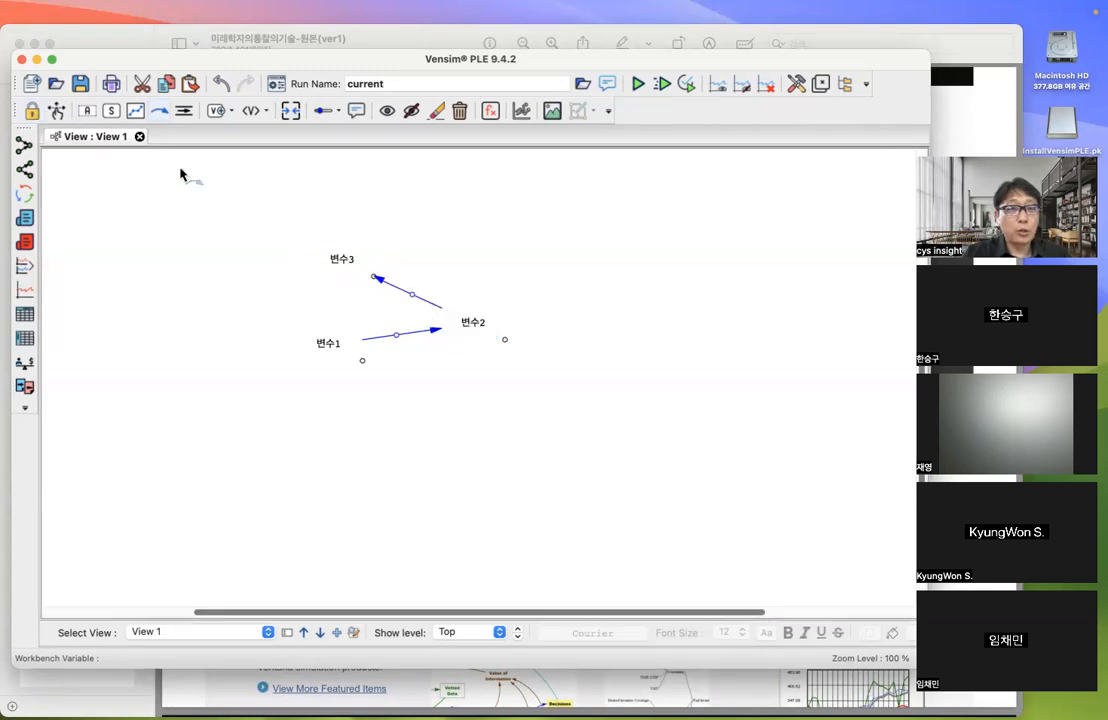
- Move 변수3 to the right above the gap between 변수1 and 변수2, and lower 변수2 level with 변수1
{"action": "left_click", "coordinate": [54, 107]}
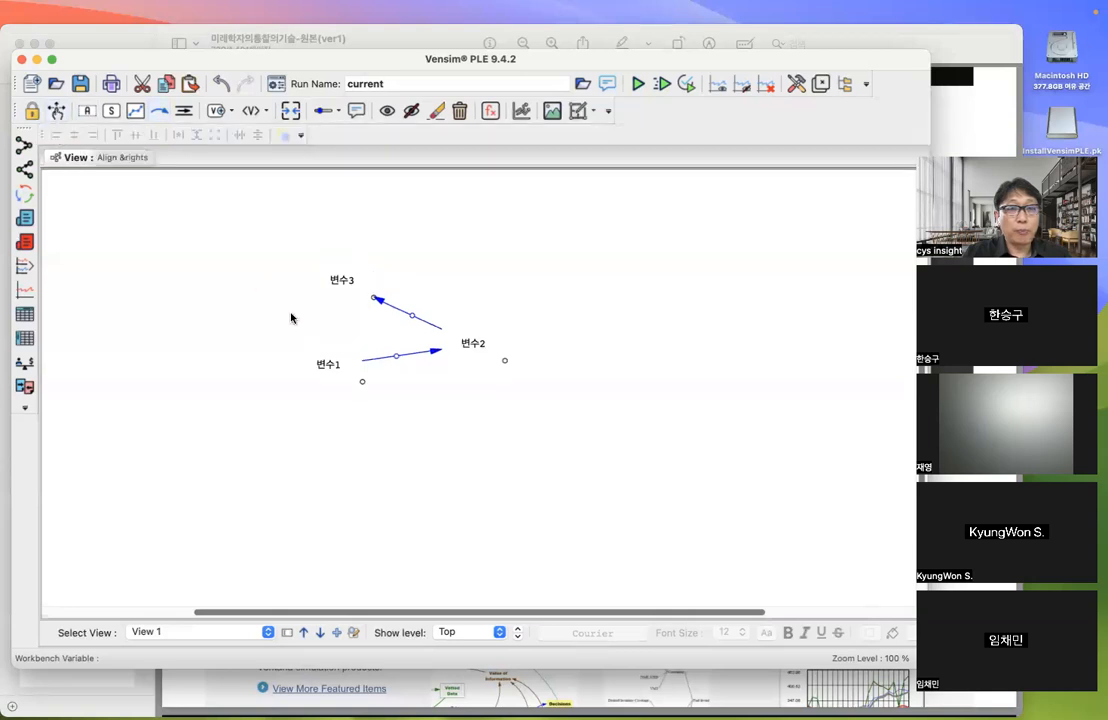
{"action": "left_click_drag", "start_coordinate": [344, 289], "coordinate": [389, 285]}
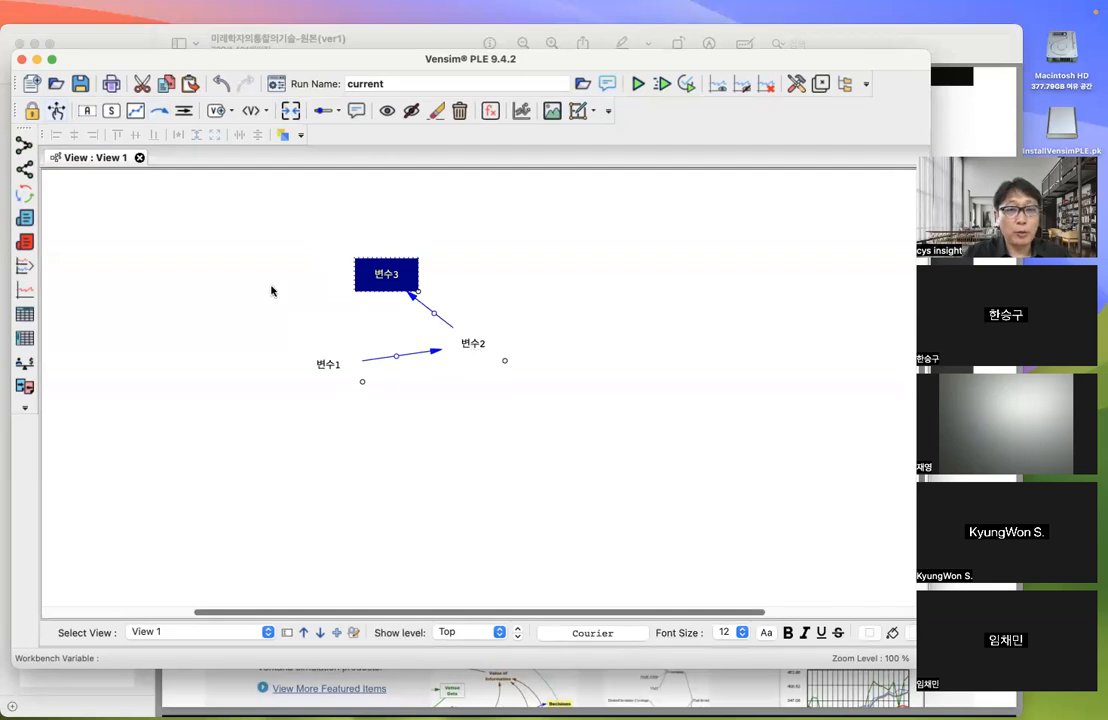
{"action": "left_click_drag", "start_coordinate": [477, 349], "coordinate": [474, 368]}
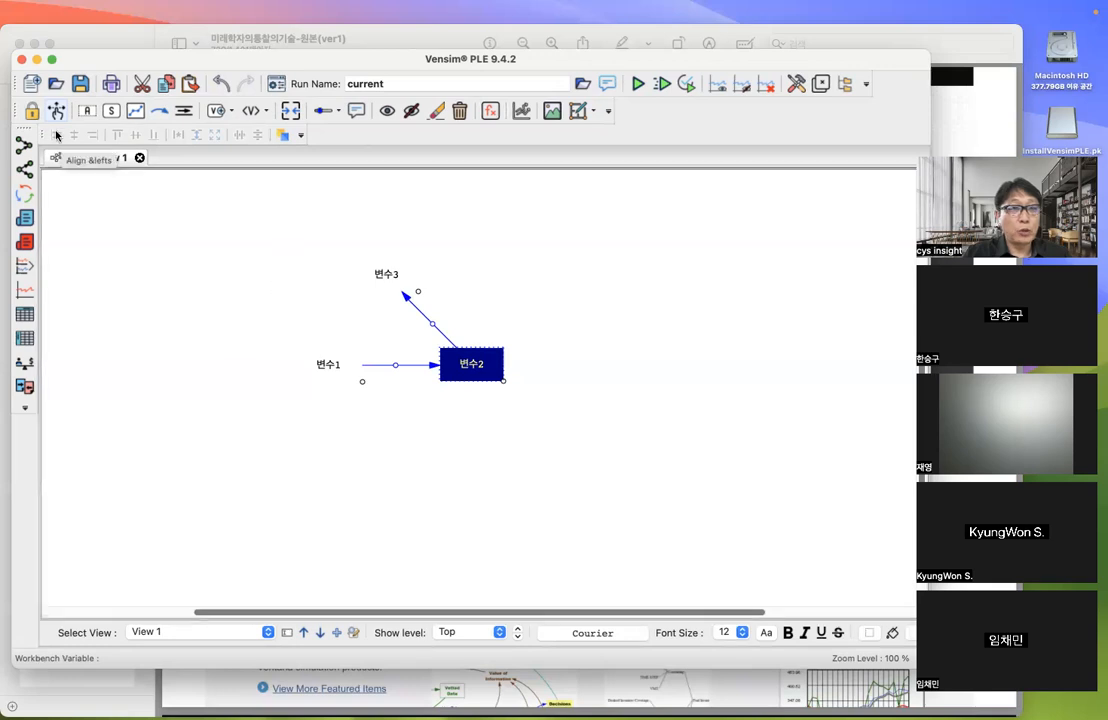
- Bend the 변수1-to-변수2 arrow downward into an arc and the 변수2-to-변수3 arrow outward to the upper right
{"action": "left_click", "coordinate": [394, 366]}
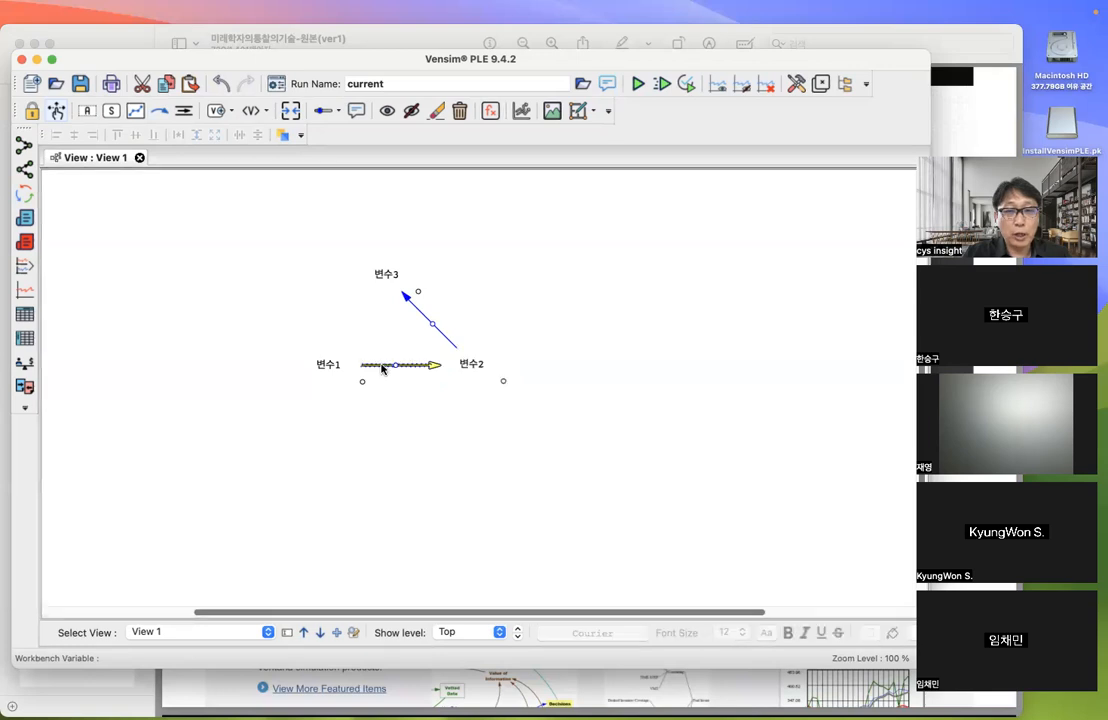
{"action": "left_click_drag", "start_coordinate": [395, 368], "coordinate": [398, 437]}
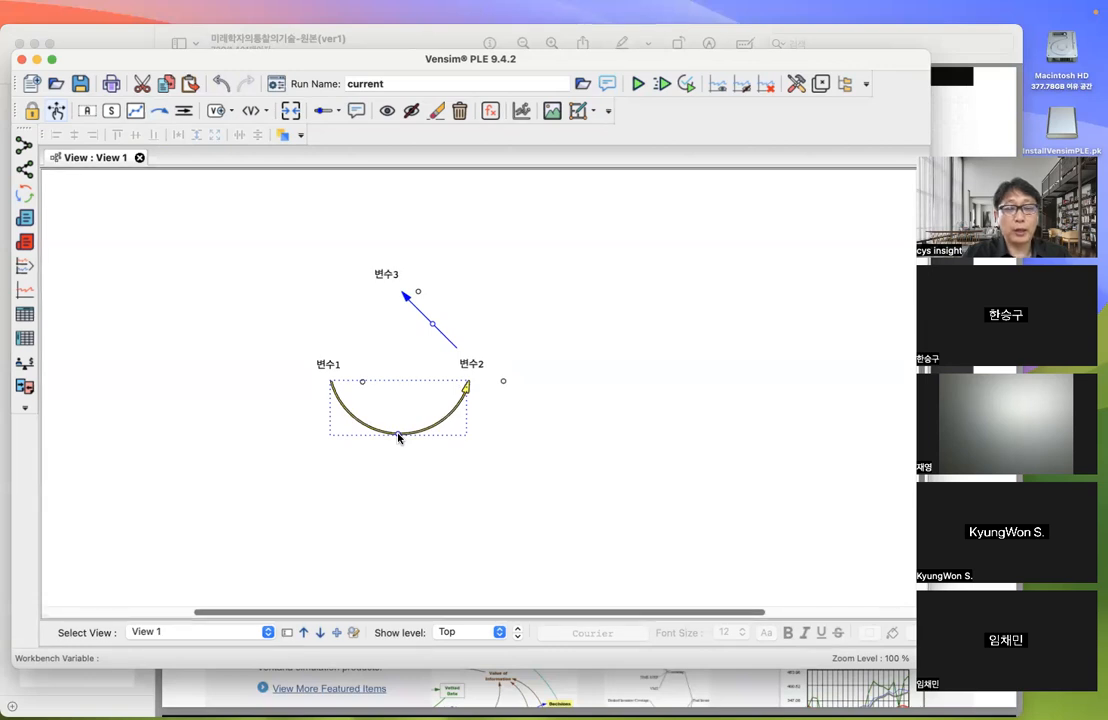
{"action": "left_click", "coordinate": [574, 363]}
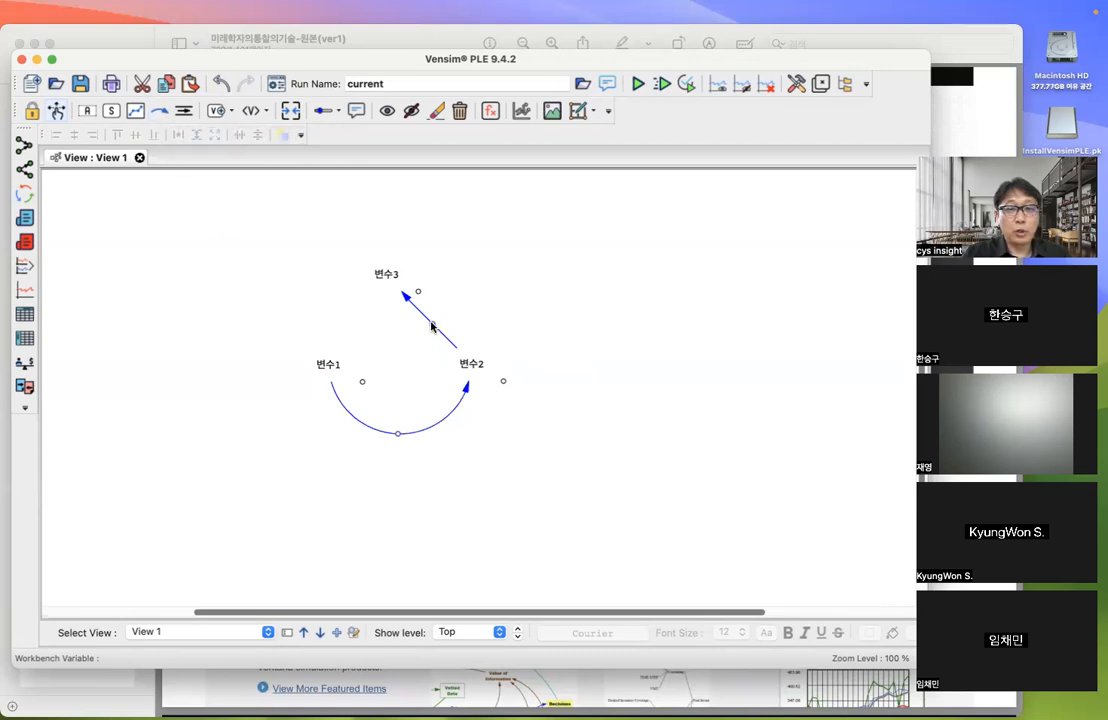
{"action": "left_click_drag", "start_coordinate": [432, 326], "coordinate": [499, 272]}
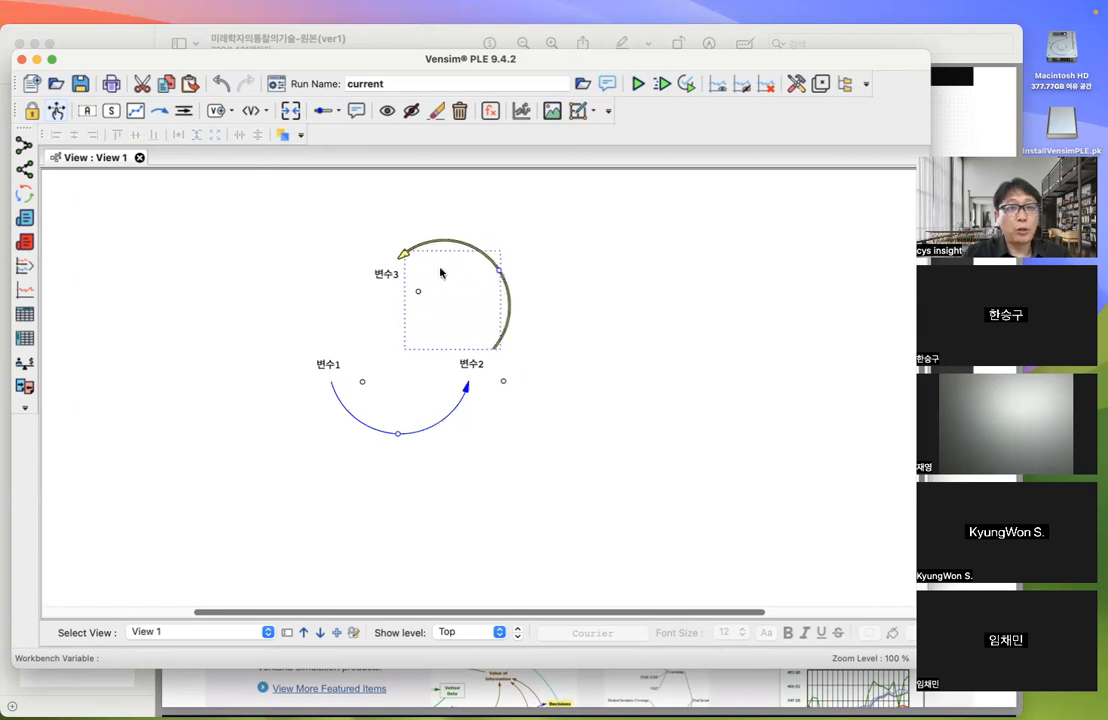
- Draw a causal arrow from 변수2 back to 변수1
{"action": "left_click", "coordinate": [159, 111]}
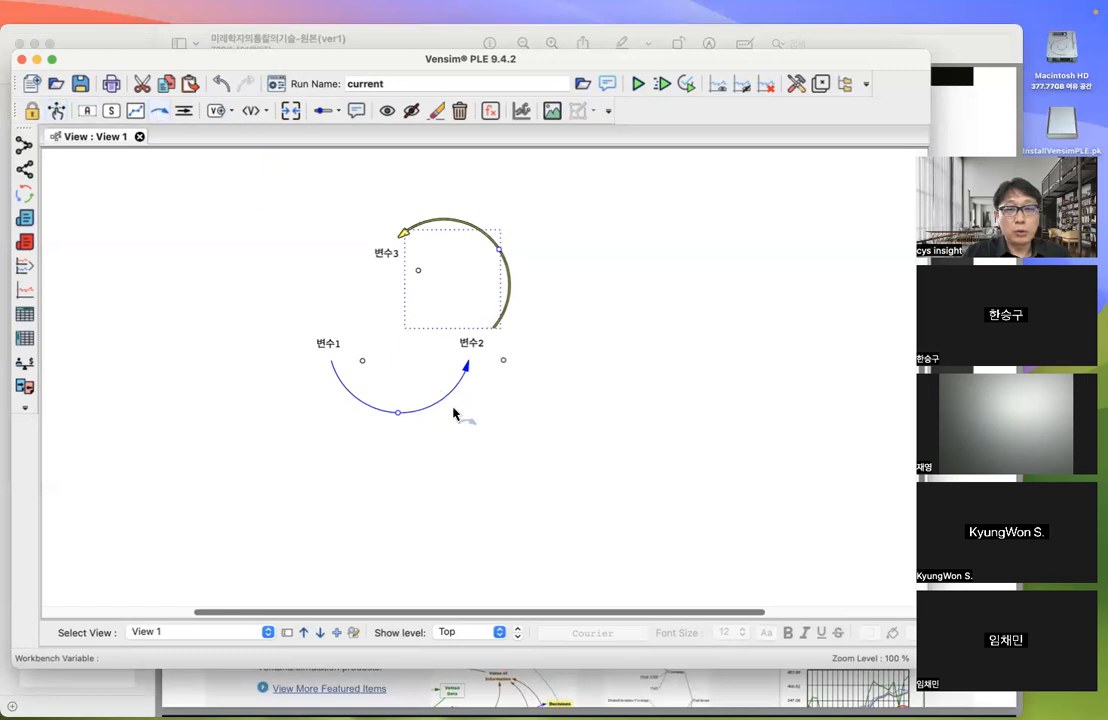
{"action": "left_click", "coordinate": [468, 348]}
{"action": "left_click", "coordinate": [330, 345]}
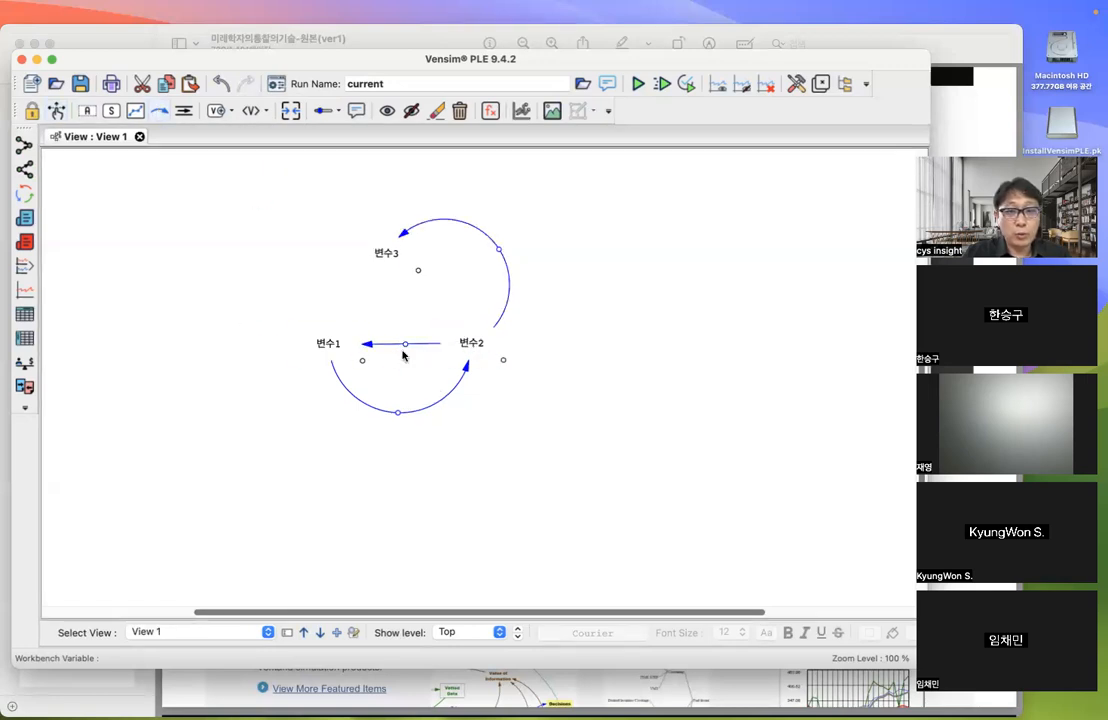
- Curve the 변수2-to-변수1 arrow upward to just below 변수3 and flatten the lower 변수1-to-변수2 arc slightly
{"action": "left_click", "coordinate": [56, 111]}
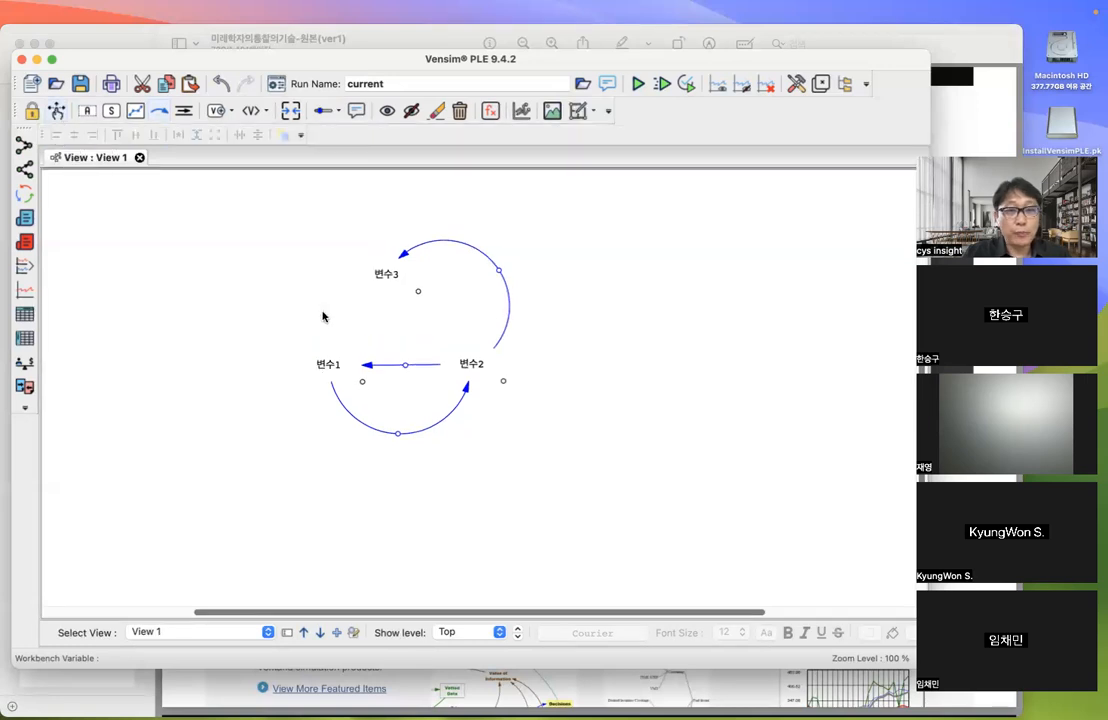
{"action": "left_click", "coordinate": [328, 370]}
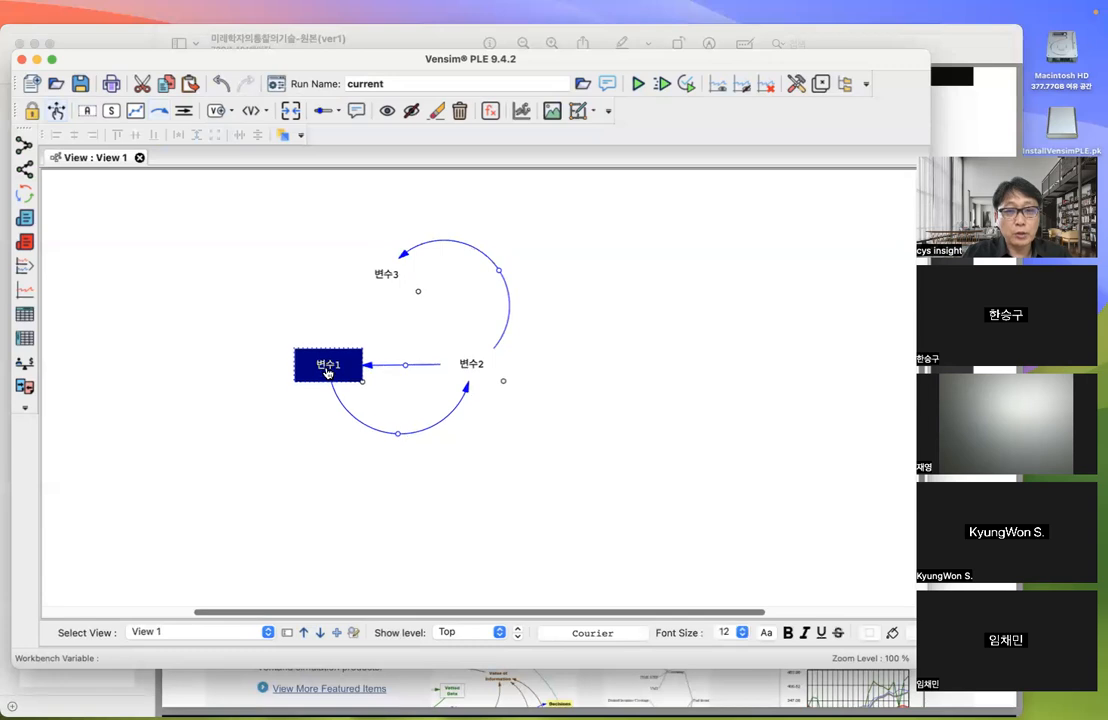
{"action": "left_click", "coordinate": [405, 366]}
{"action": "left_click_drag", "start_coordinate": [406, 370], "coordinate": [398, 289]}
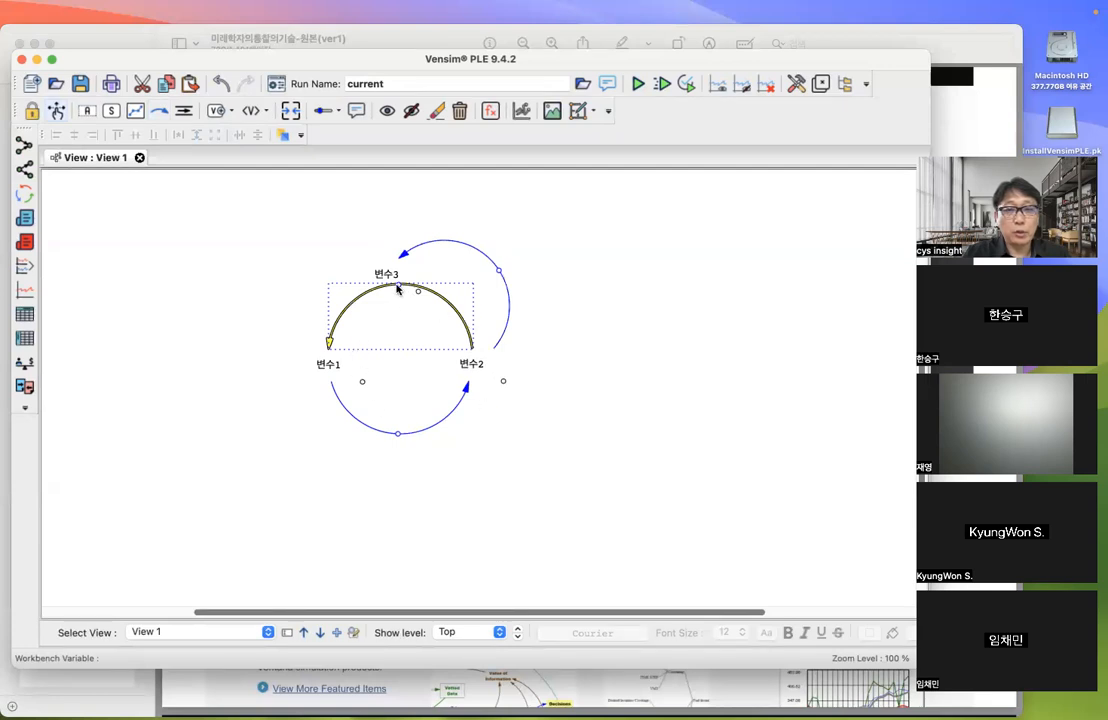
{"action": "left_click_drag", "start_coordinate": [398, 287], "coordinate": [398, 309]}
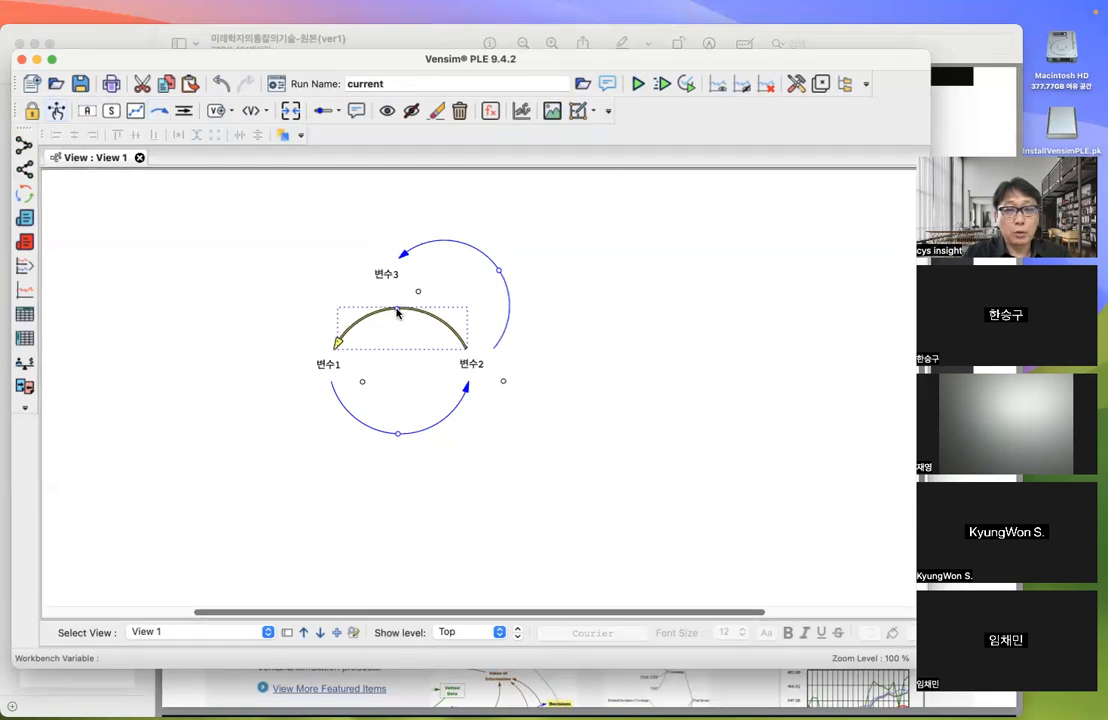
{"action": "left_click_drag", "start_coordinate": [398, 433], "coordinate": [400, 415]}
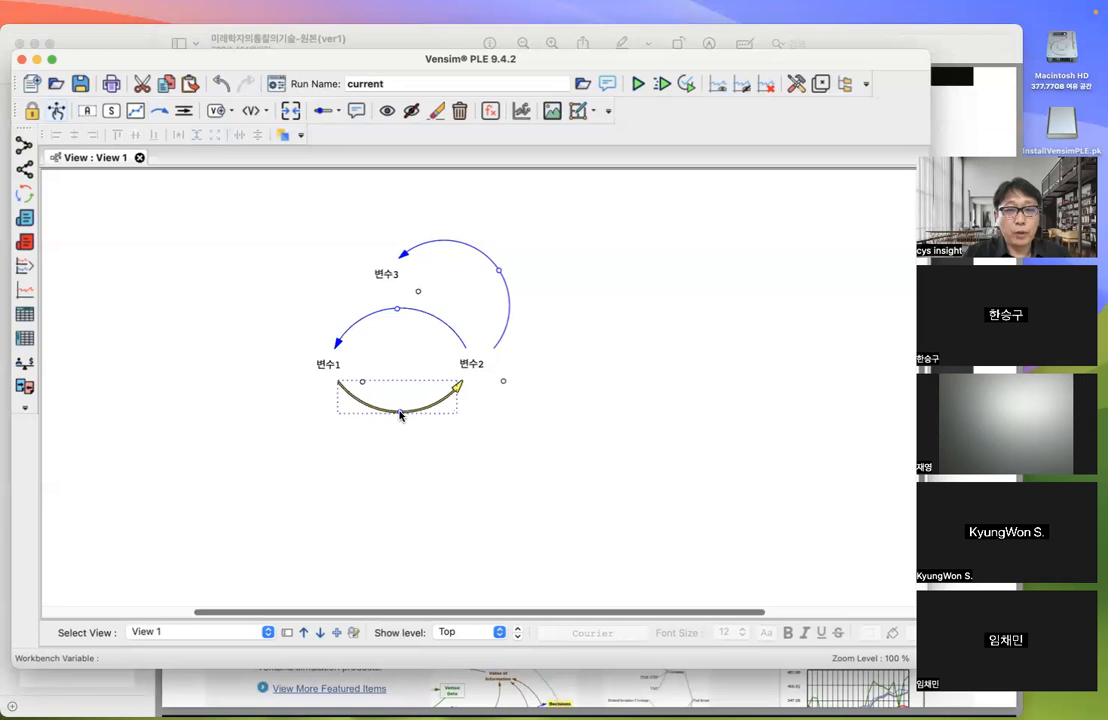
- Move 변수1 right toward 변수2 and shift 변수3 right to centre it above the two variables
{"action": "left_click", "coordinate": [328, 367]}
{"action": "left_click_drag", "start_coordinate": [328, 367], "coordinate": [375, 368]}
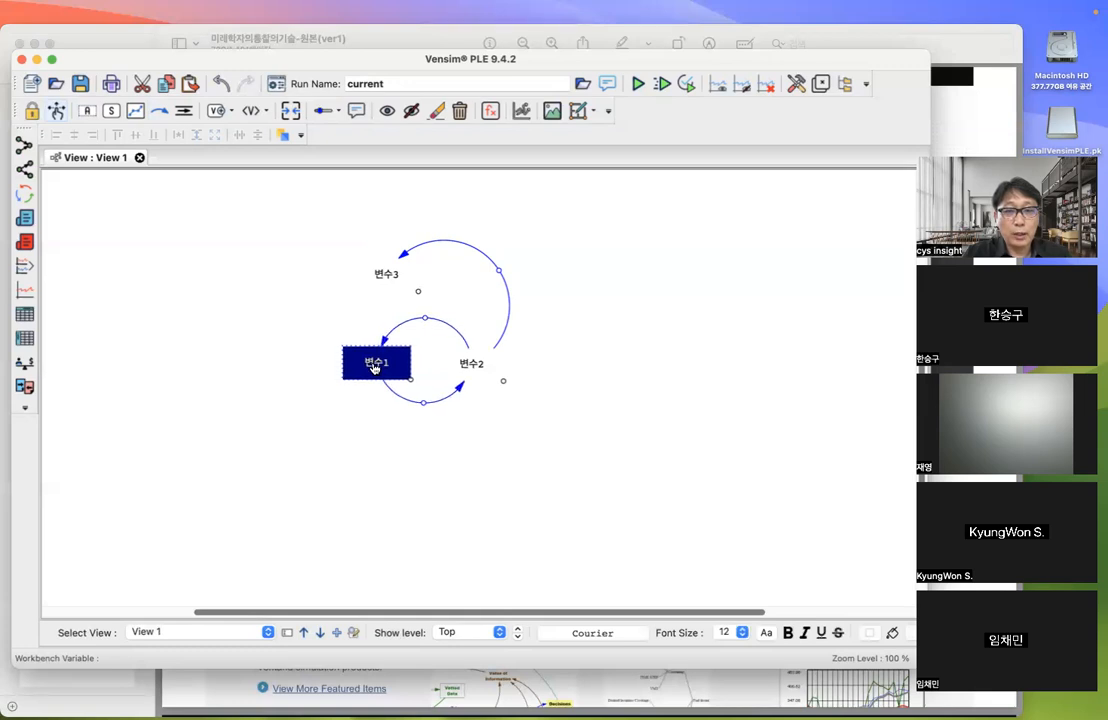
{"action": "left_click", "coordinate": [294, 428]}
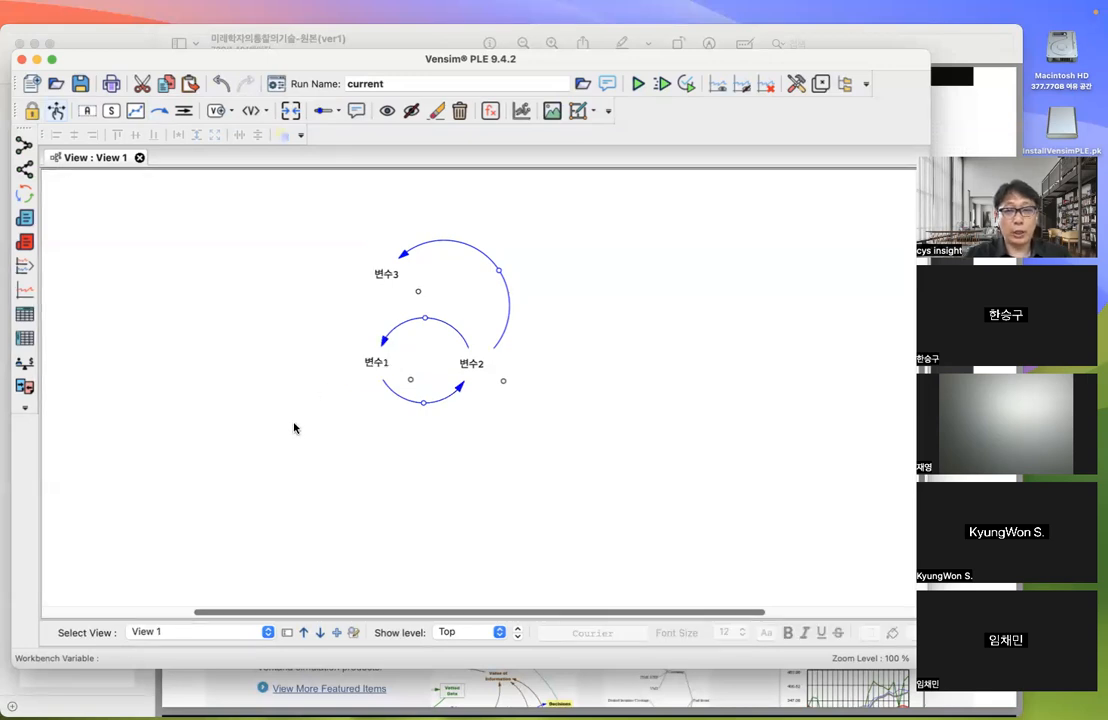
{"action": "left_click_drag", "start_coordinate": [386, 275], "coordinate": [422, 280]}
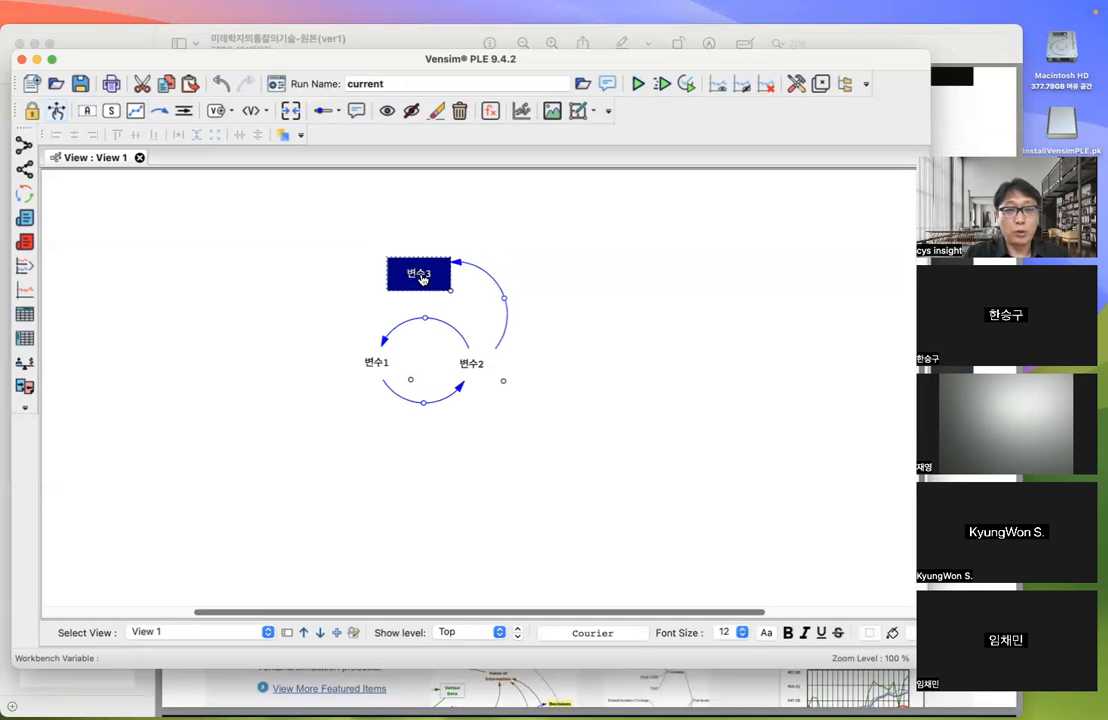
- Draw a causal arrow from 변수3 to 변수1 and bend it outward to the left
{"action": "left_click", "coordinate": [160, 111]}
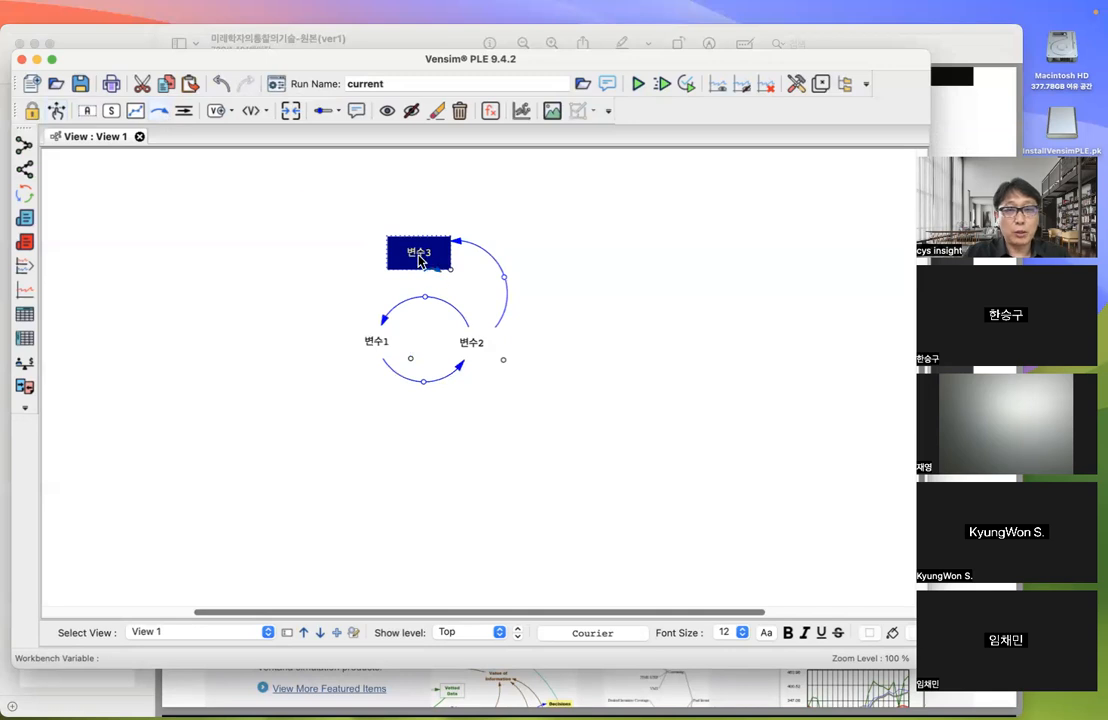
{"action": "left_click", "coordinate": [420, 253]}
{"action": "left_click", "coordinate": [371, 340]}
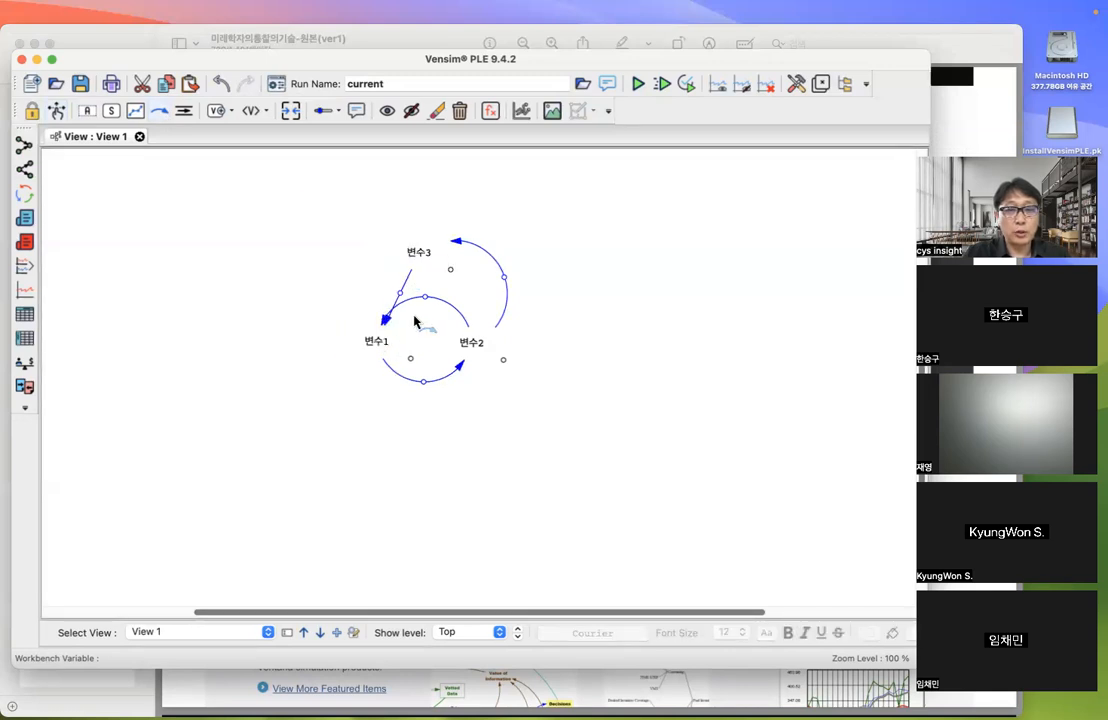
{"action": "left_click_drag", "start_coordinate": [400, 292], "coordinate": [352, 285]}
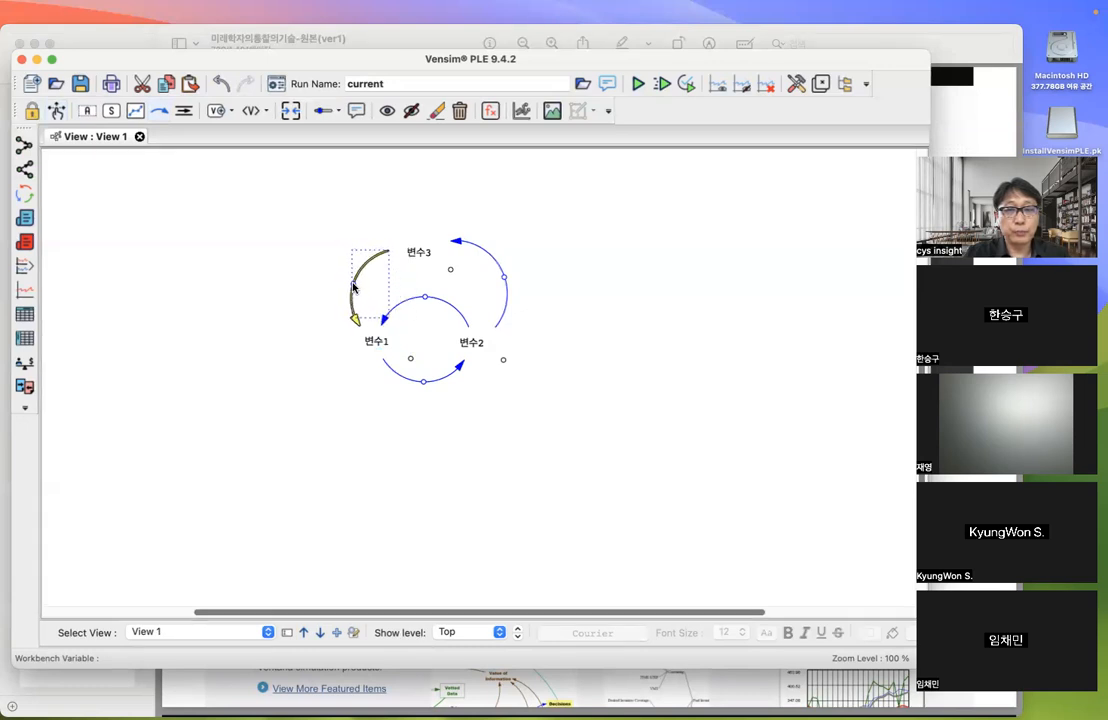
- Pull the 변수2-to-변수3 arrow inward to tighten its curve
{"action": "left_click", "coordinate": [504, 279]}
{"action": "left_click_drag", "start_coordinate": [504, 279], "coordinate": [488, 291]}
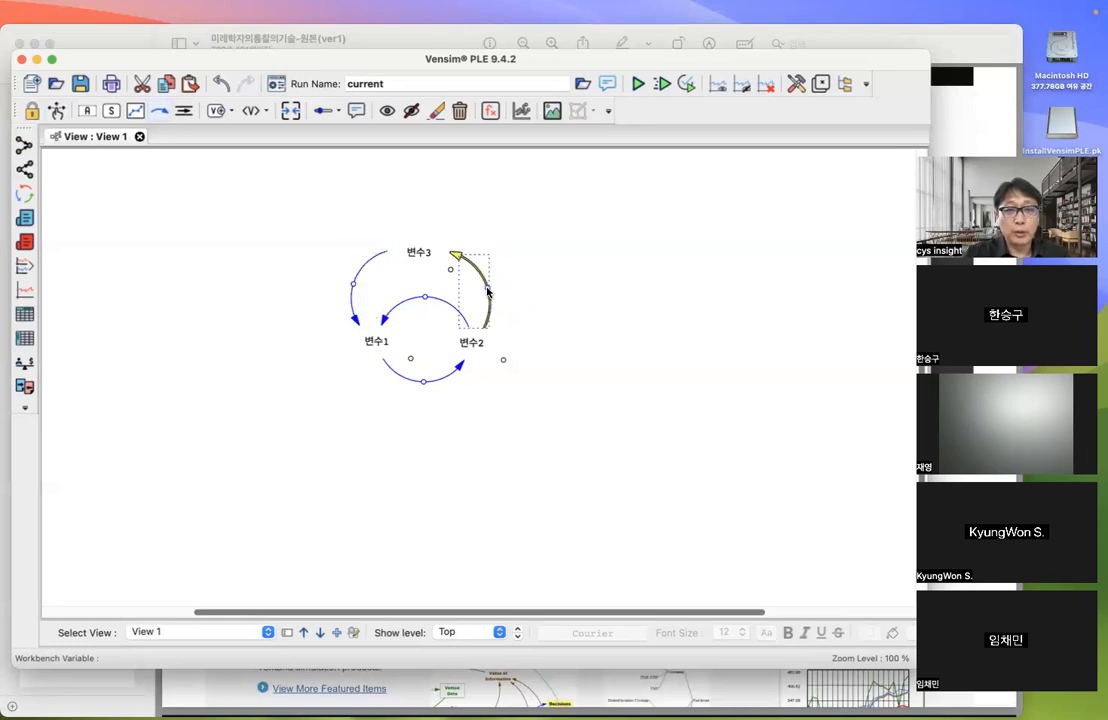
{"action": "left_click", "coordinate": [554, 274]}
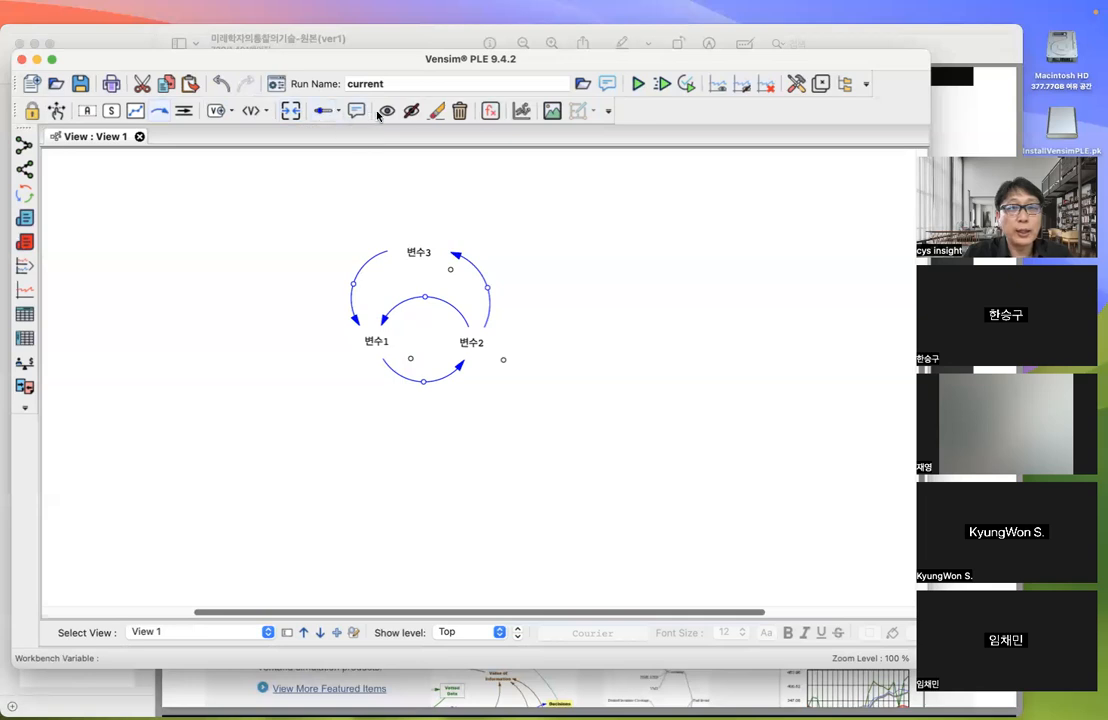
- Add a boxed variable named 변수4 to the left of the loop diagram
{"action": "left_click", "coordinate": [87, 114]}
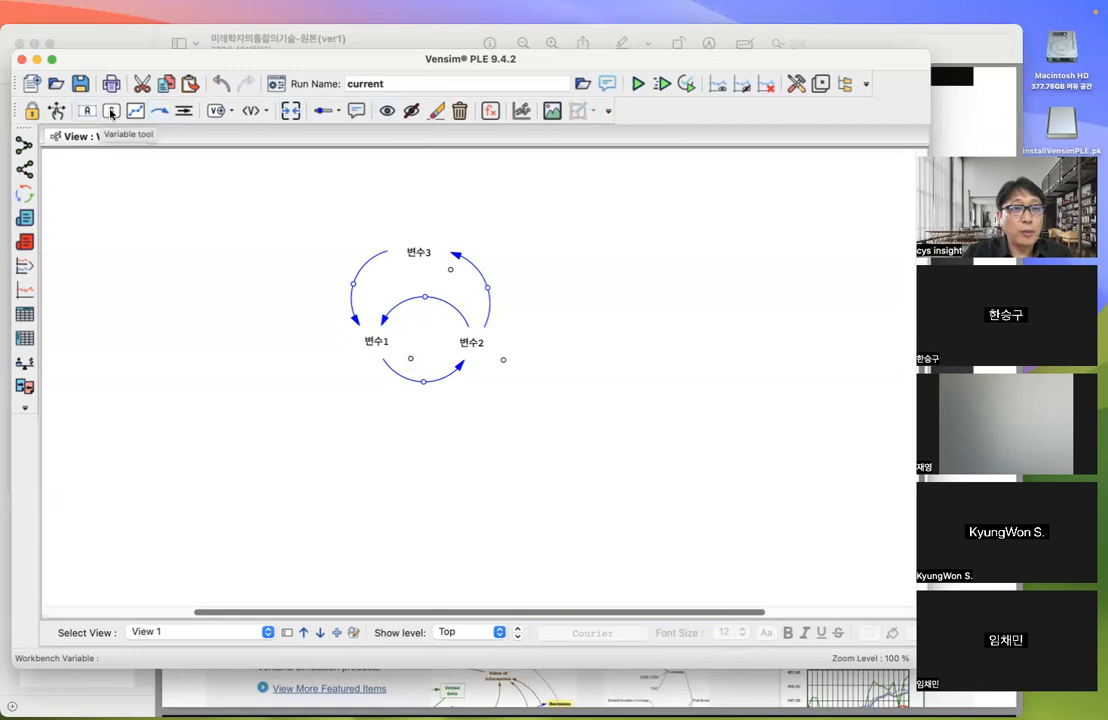
{"action": "left_click", "coordinate": [111, 115]}
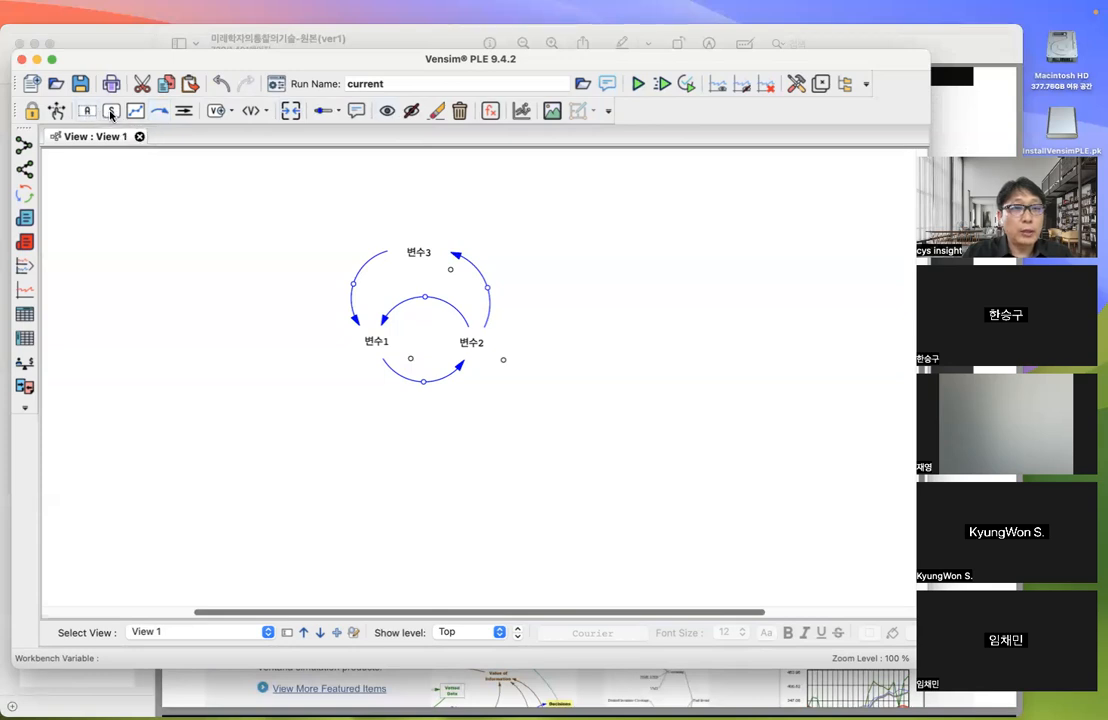
{"action": "left_click", "coordinate": [190, 280]}
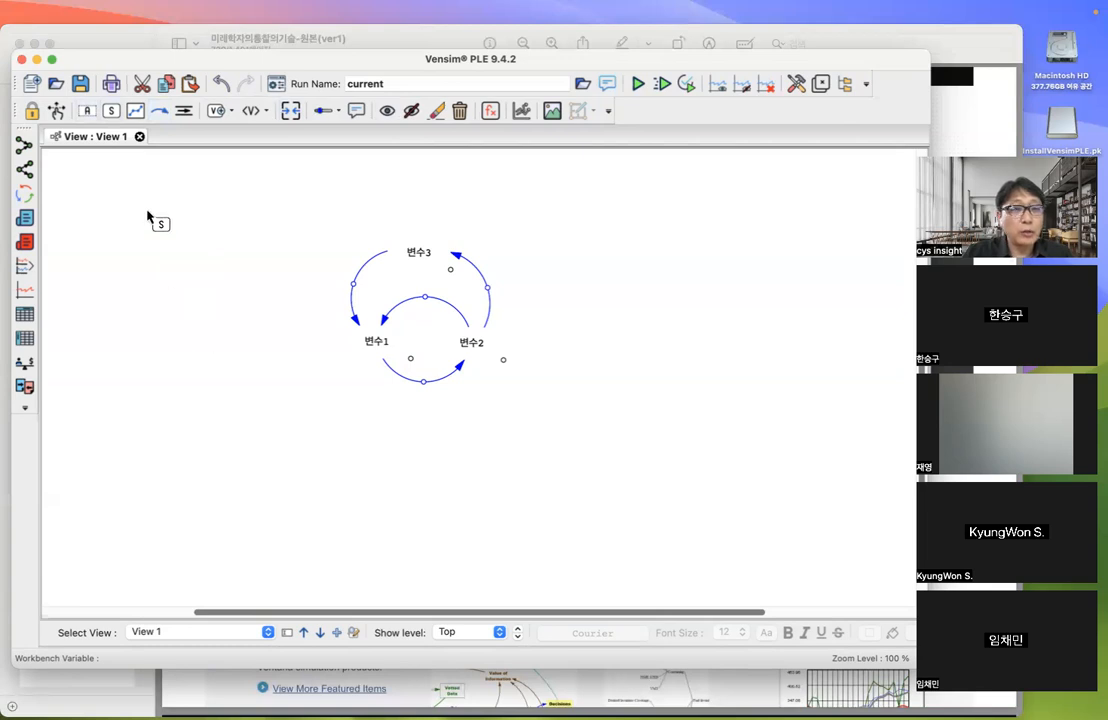
{"action": "left_click", "coordinate": [163, 291]}
{"action": "type", "text": "벼"}
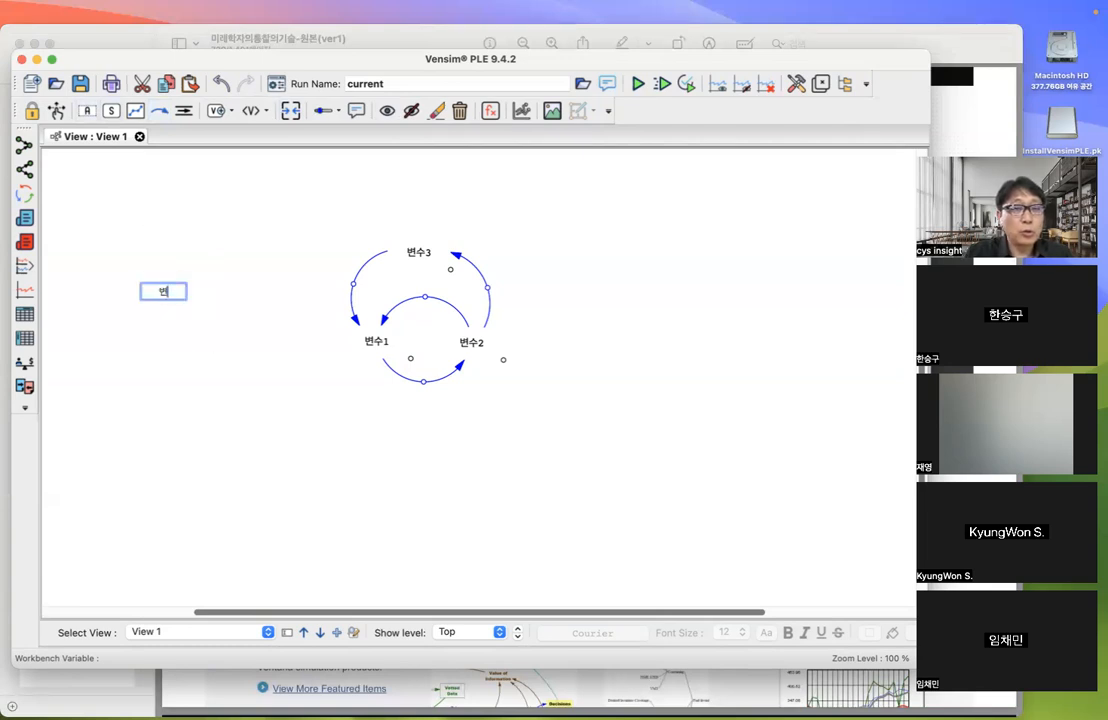
{"action": "type", "text": "수4"}
{"action": "key", "text": "Return"}
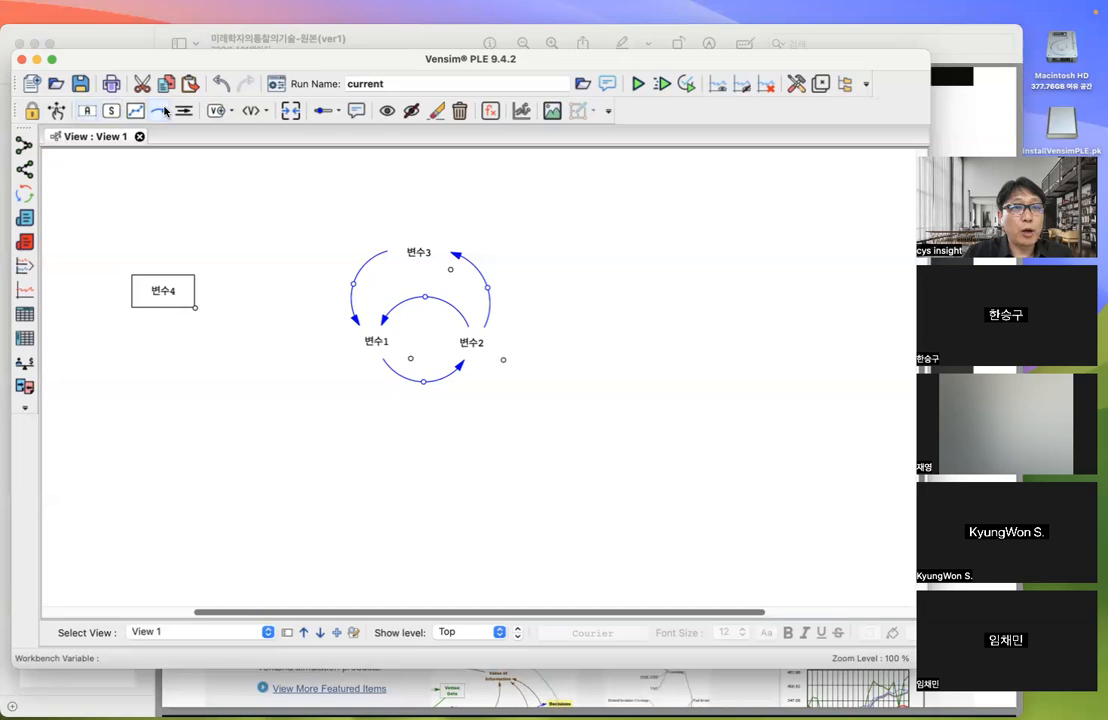
- Delete the boxed variable 변수4 from the sketch
{"action": "left_click", "coordinate": [58, 111]}
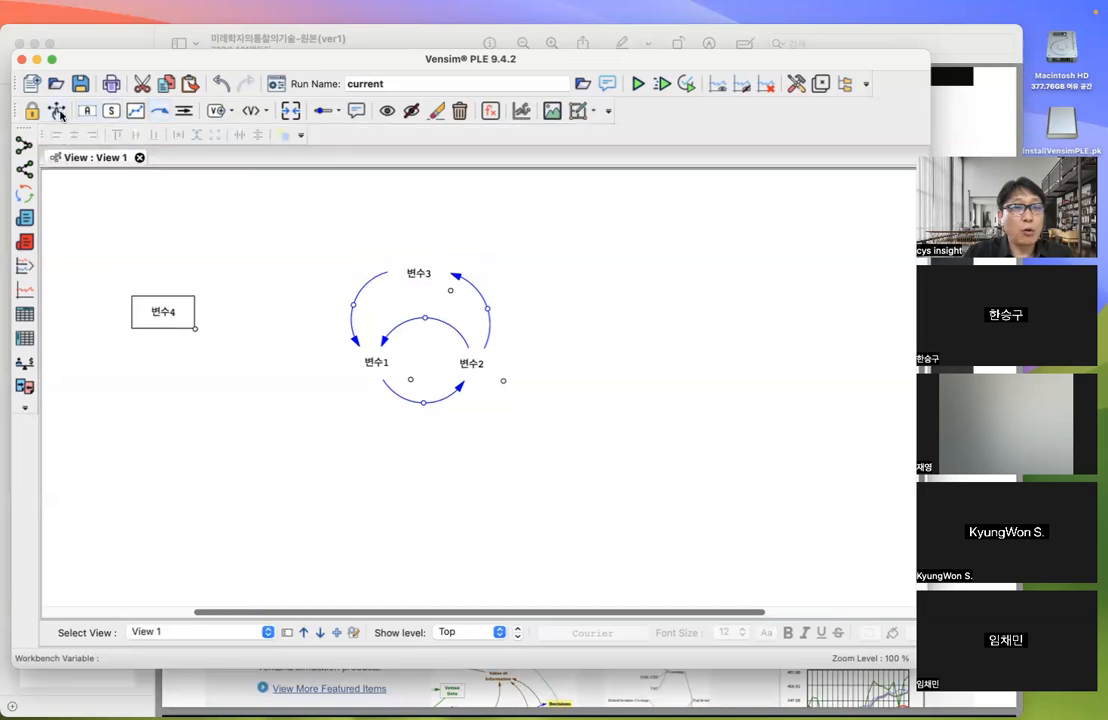
{"action": "left_click", "coordinate": [82, 110]}
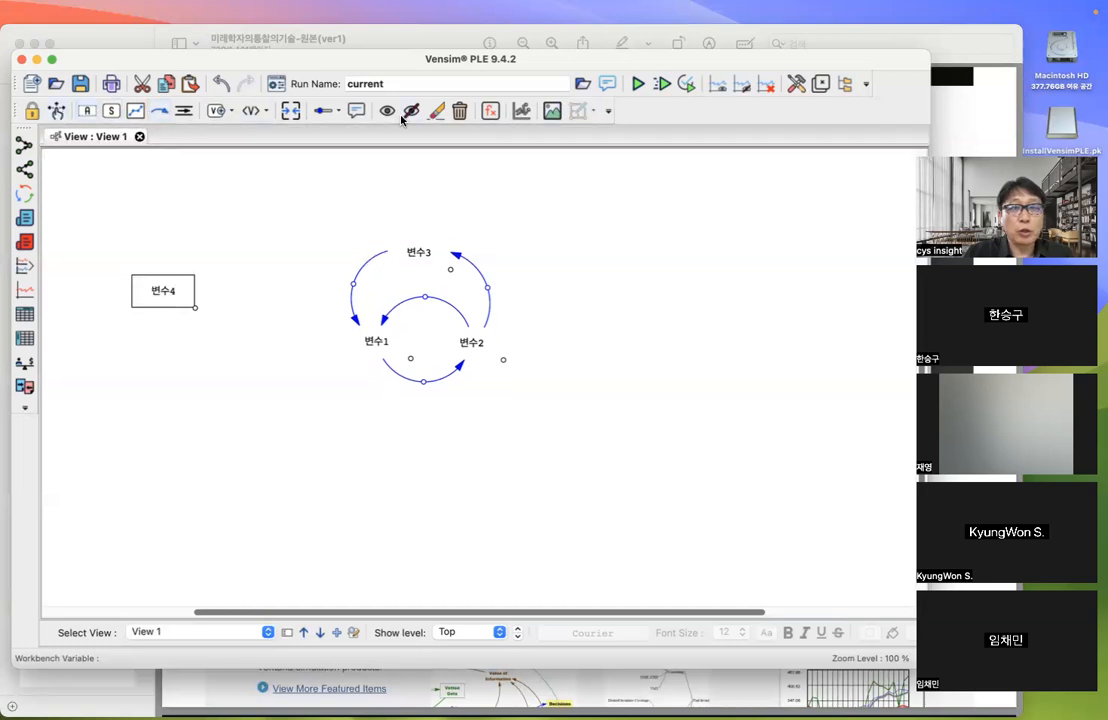
{"action": "left_click", "coordinate": [460, 112]}
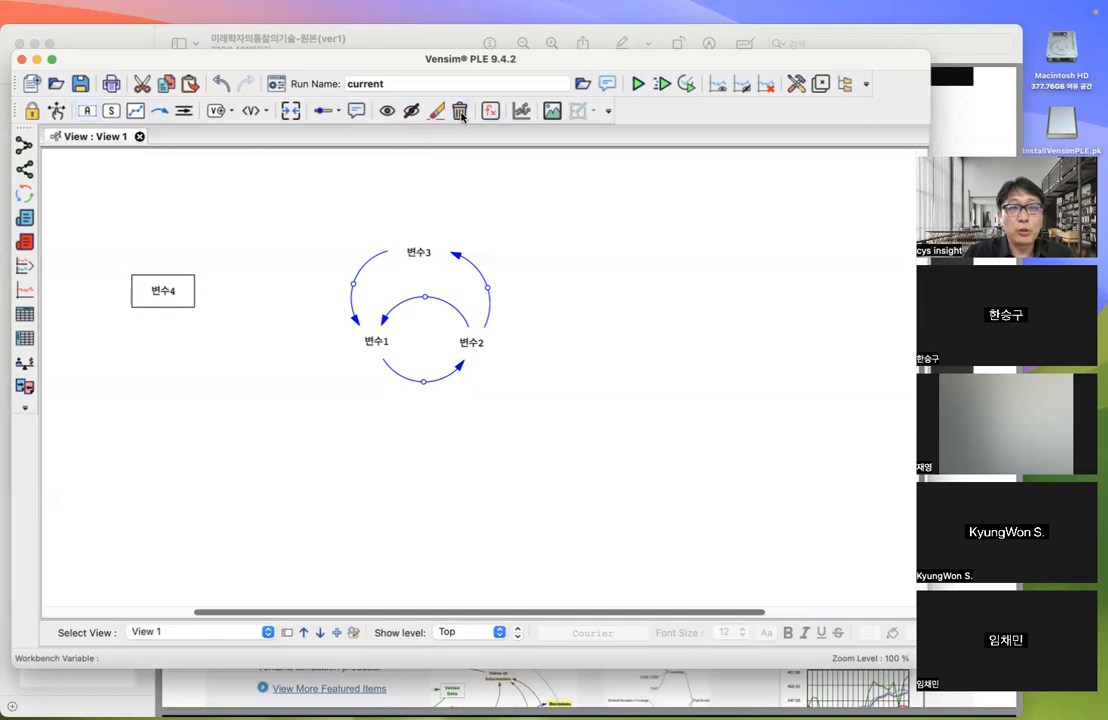
{"action": "left_click", "coordinate": [193, 307]}
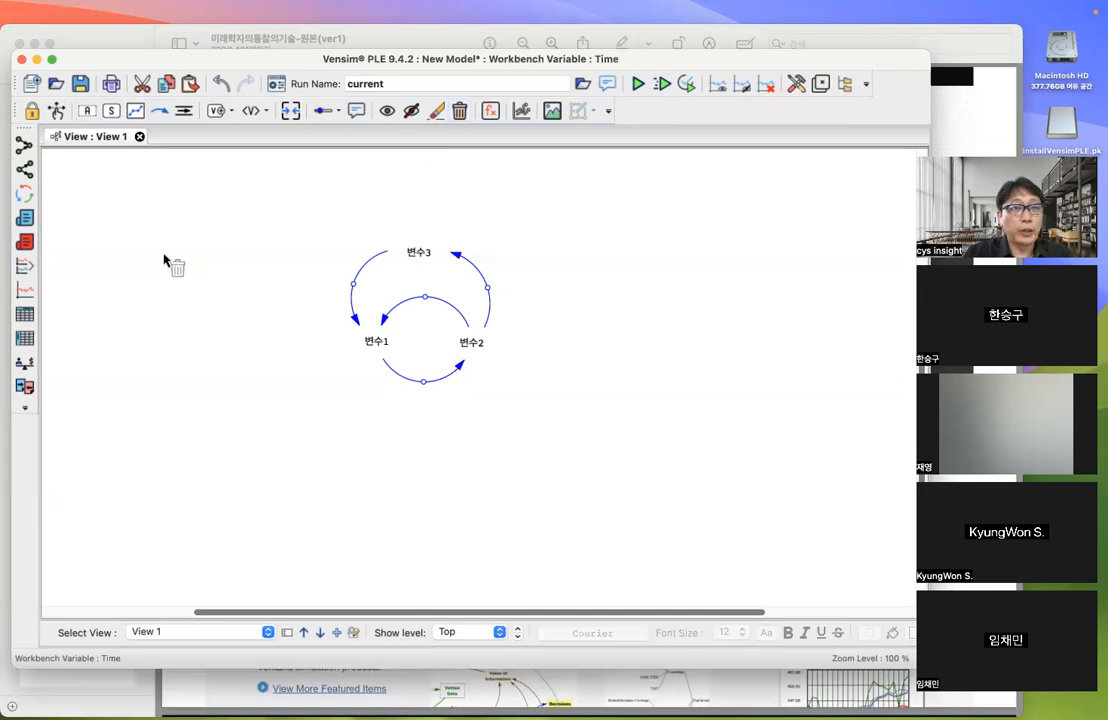
- Set the line style of the arrow from 변수2 to 변수1 to Solid, thickness = 6
{"action": "left_click", "coordinate": [87, 110]}
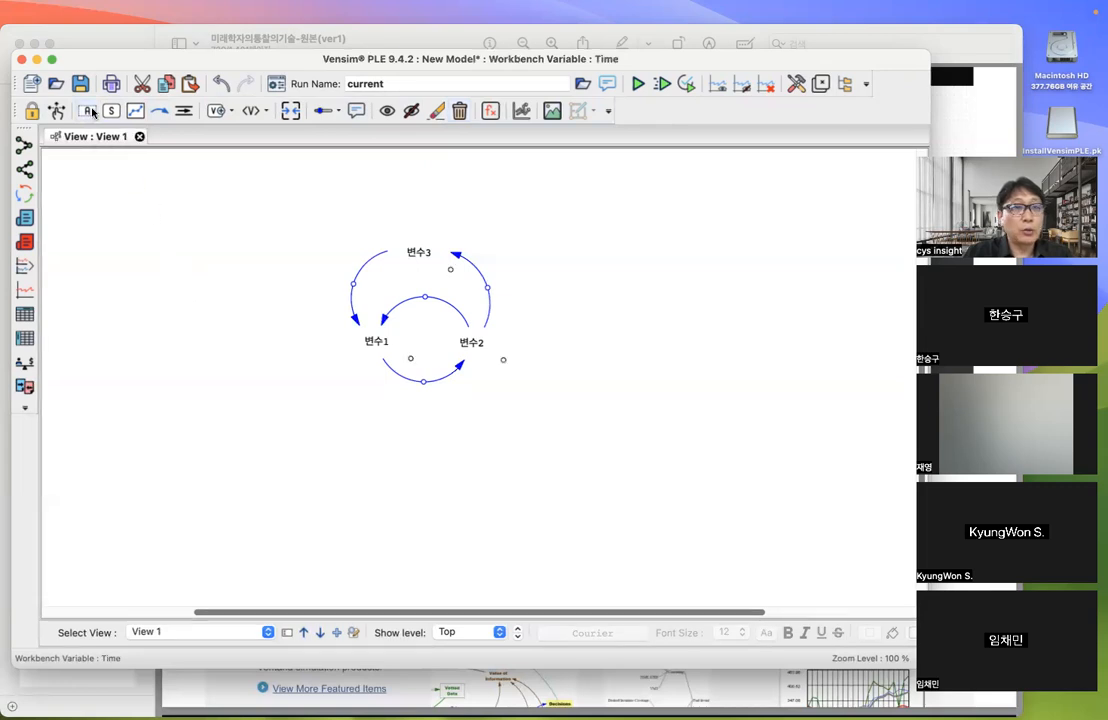
{"action": "right_click", "coordinate": [425, 297]}
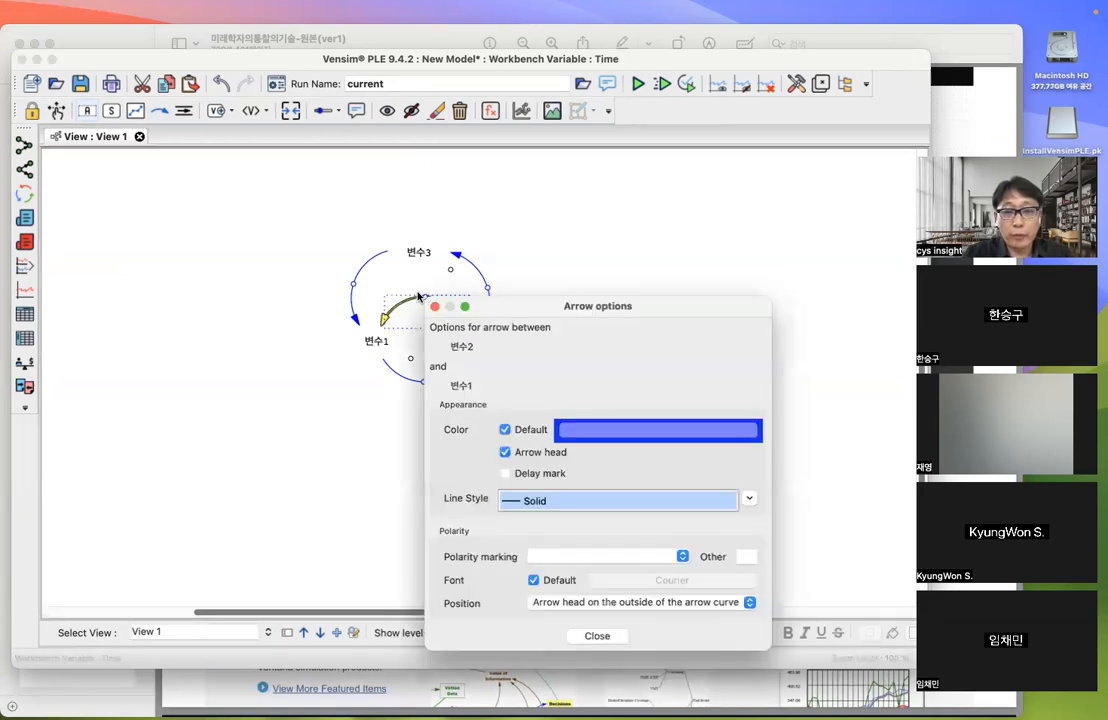
{"action": "left_click", "coordinate": [746, 501]}
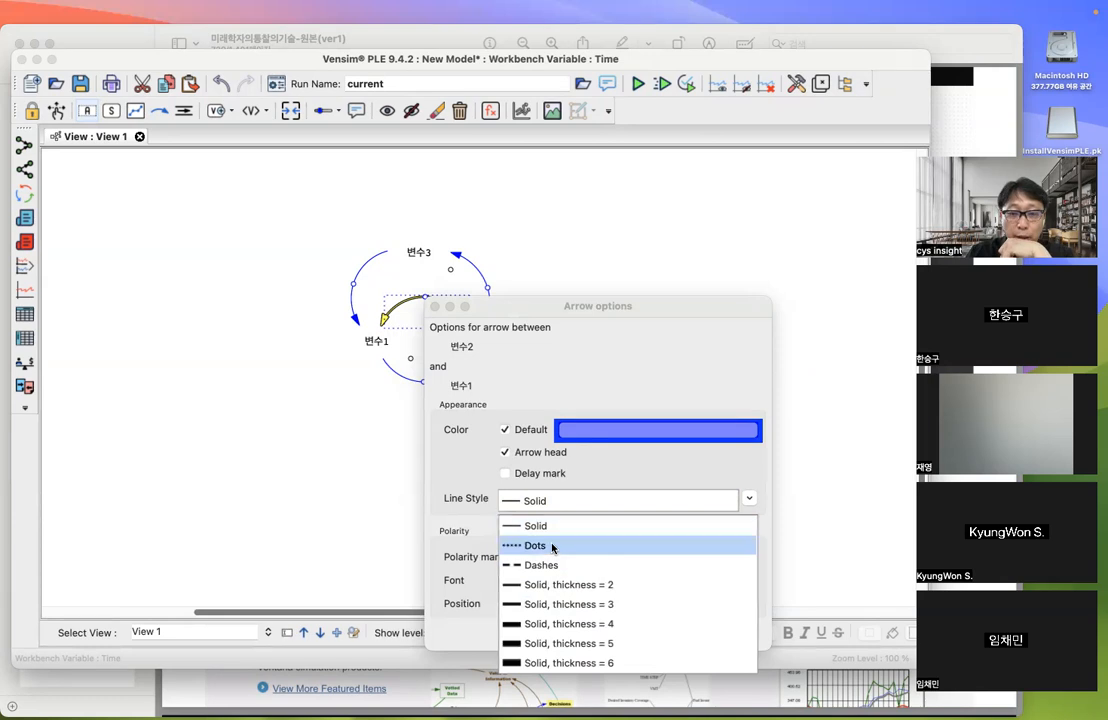
{"action": "left_click", "coordinate": [555, 662]}
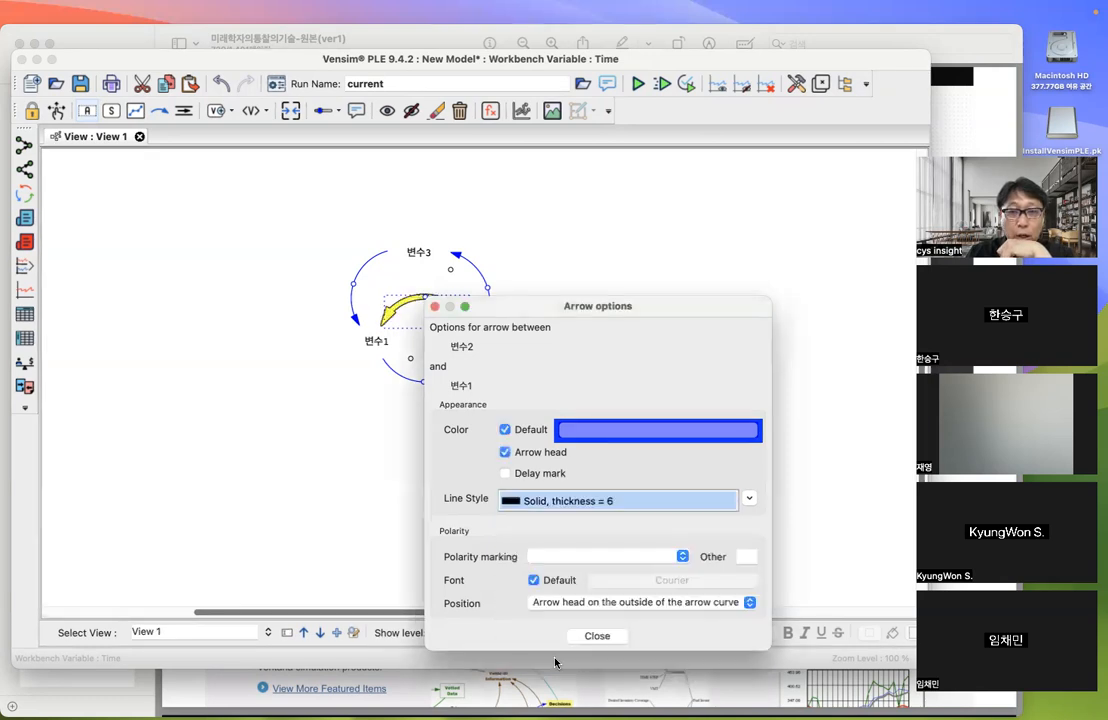
- Close the arrow options and deselect the arrow from 변수2 to 변수1 with the Move/Size tool
{"action": "left_click", "coordinate": [596, 636]}
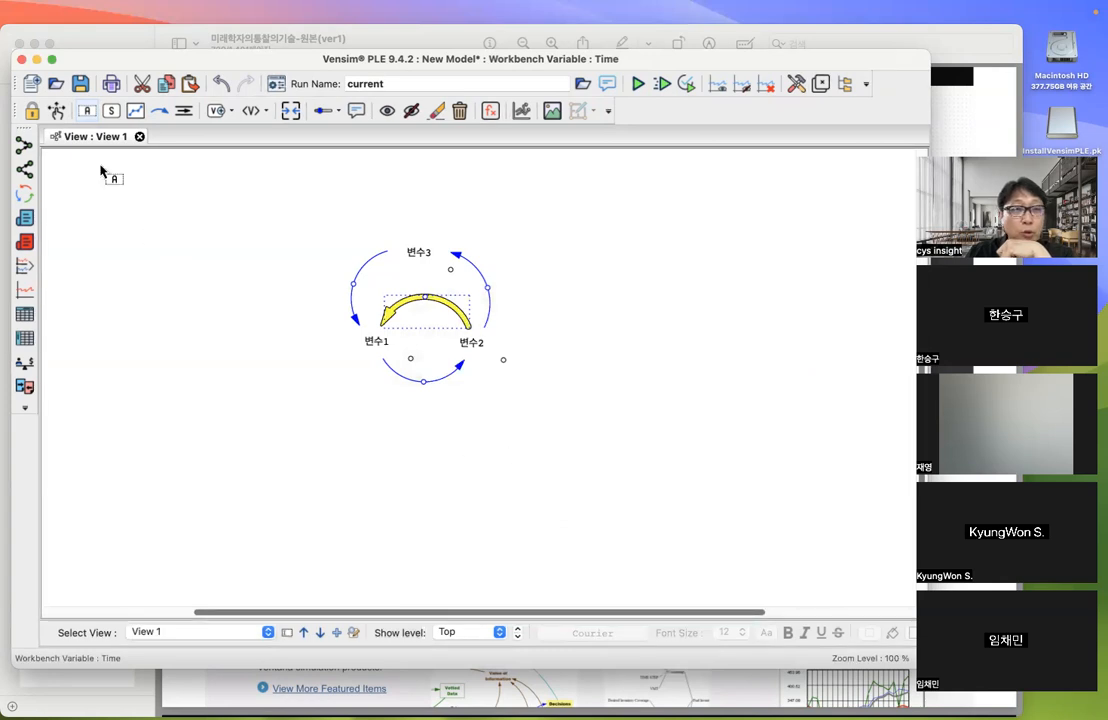
{"action": "left_click", "coordinate": [56, 113]}
{"action": "left_click", "coordinate": [415, 445]}
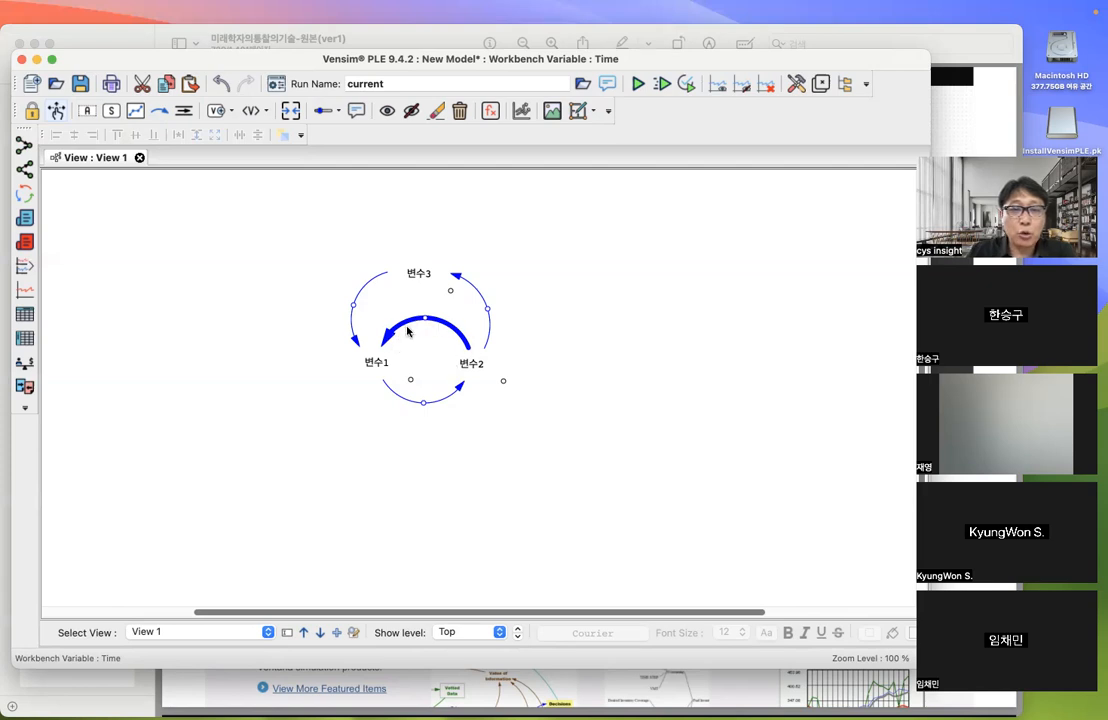
- Set the line style of the arrow from 변수1 to 변수2 to Dots
{"action": "right_click", "coordinate": [424, 404]}
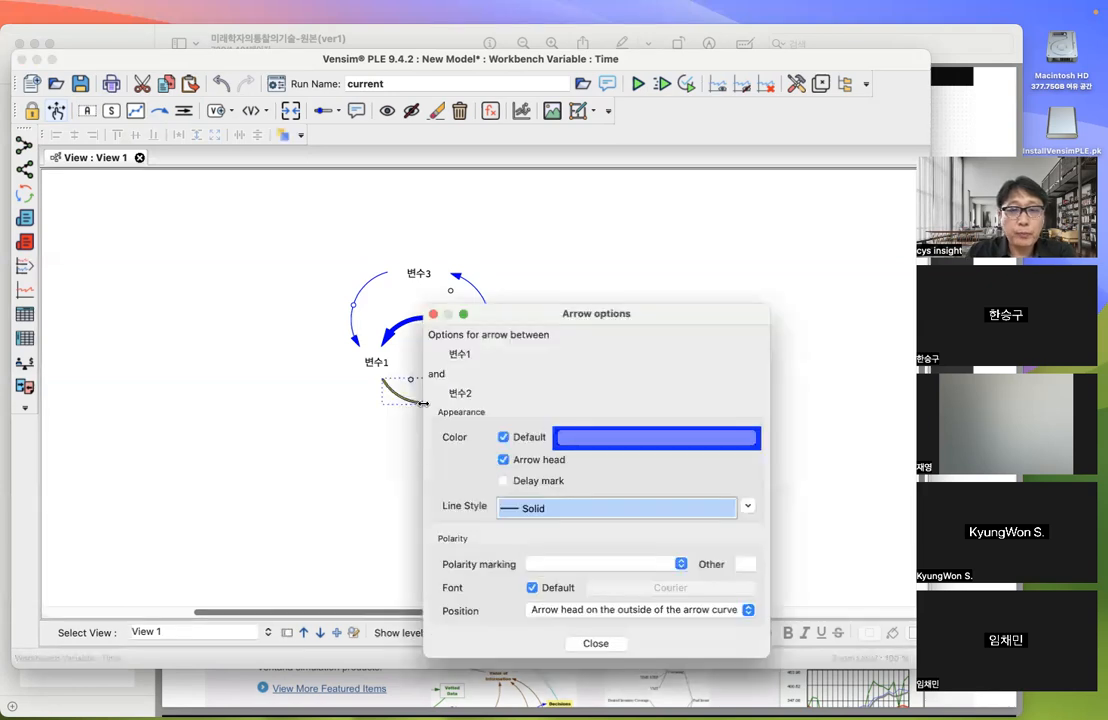
{"action": "left_click", "coordinate": [589, 509]}
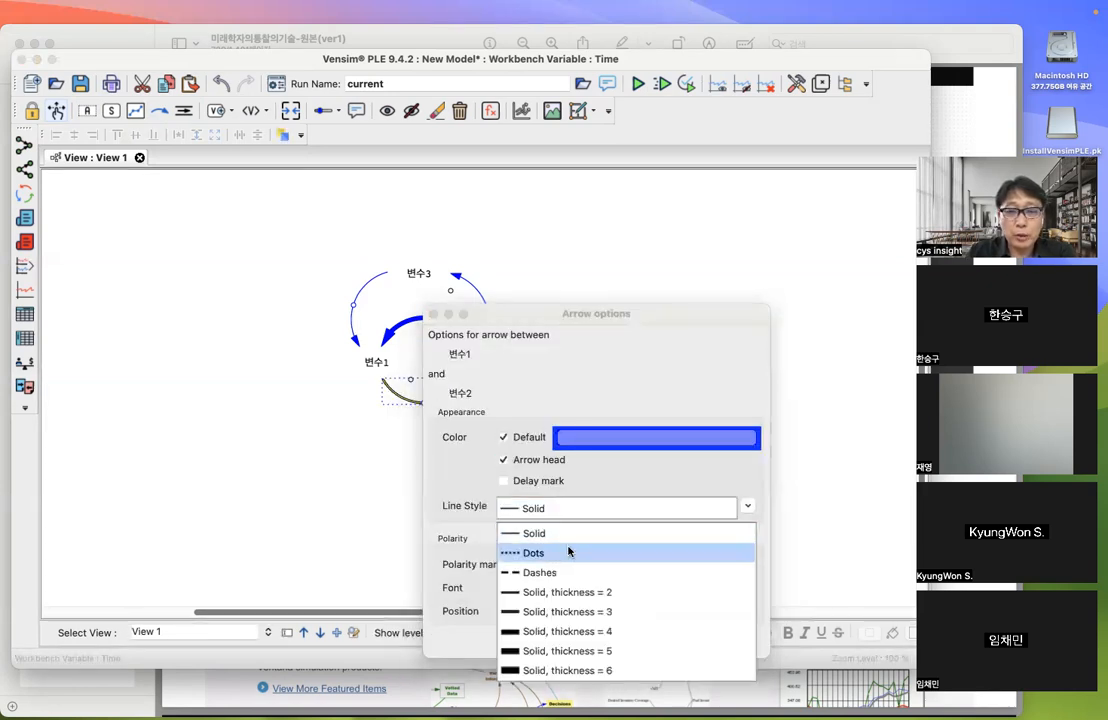
{"action": "left_click", "coordinate": [568, 552]}
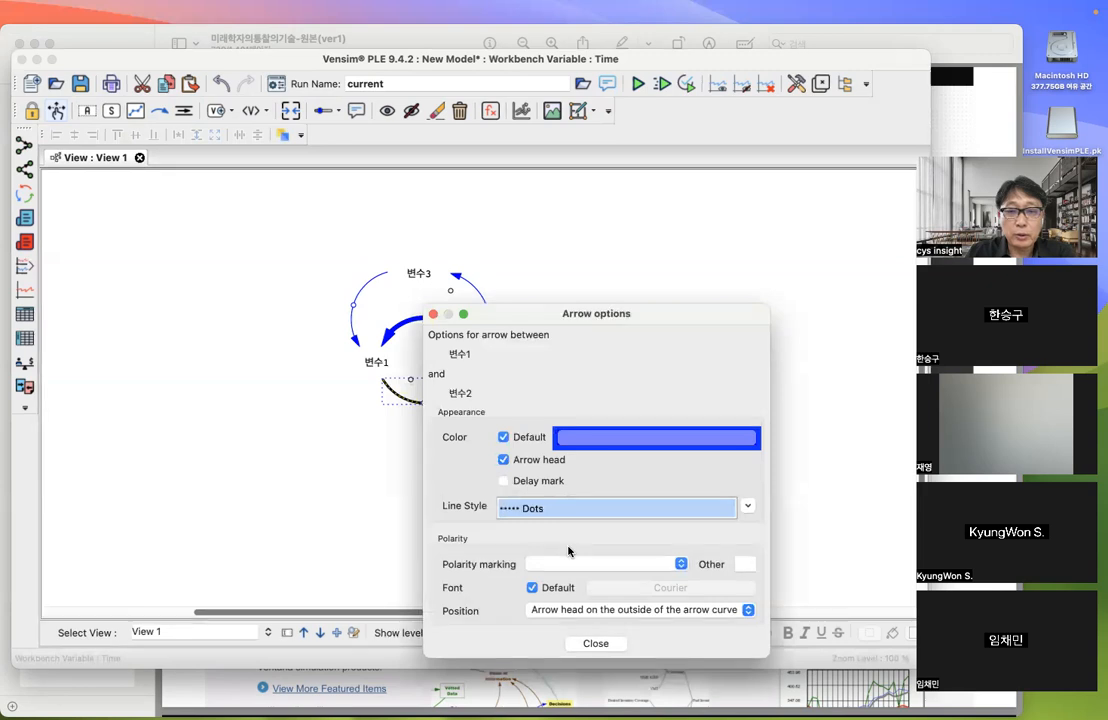
{"action": "left_click", "coordinate": [595, 644]}
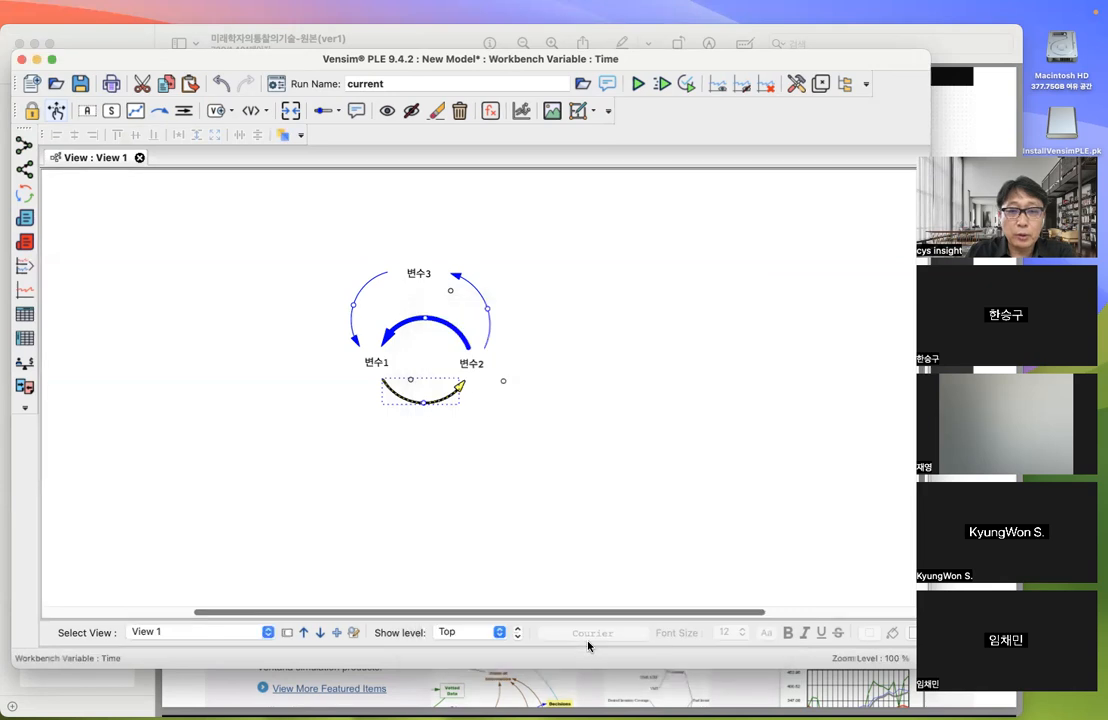
{"action": "left_click", "coordinate": [262, 390]}
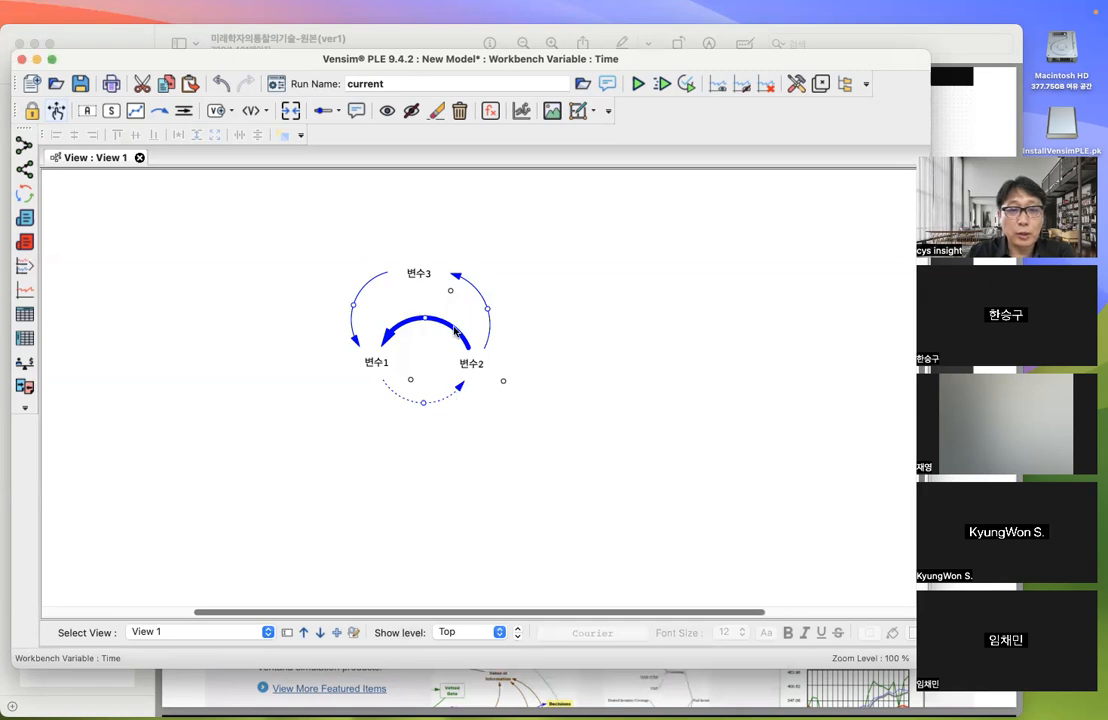
- Add a delay mark to the dotted arrow from 변수1 to 변수2
{"action": "right_click", "coordinate": [424, 404]}
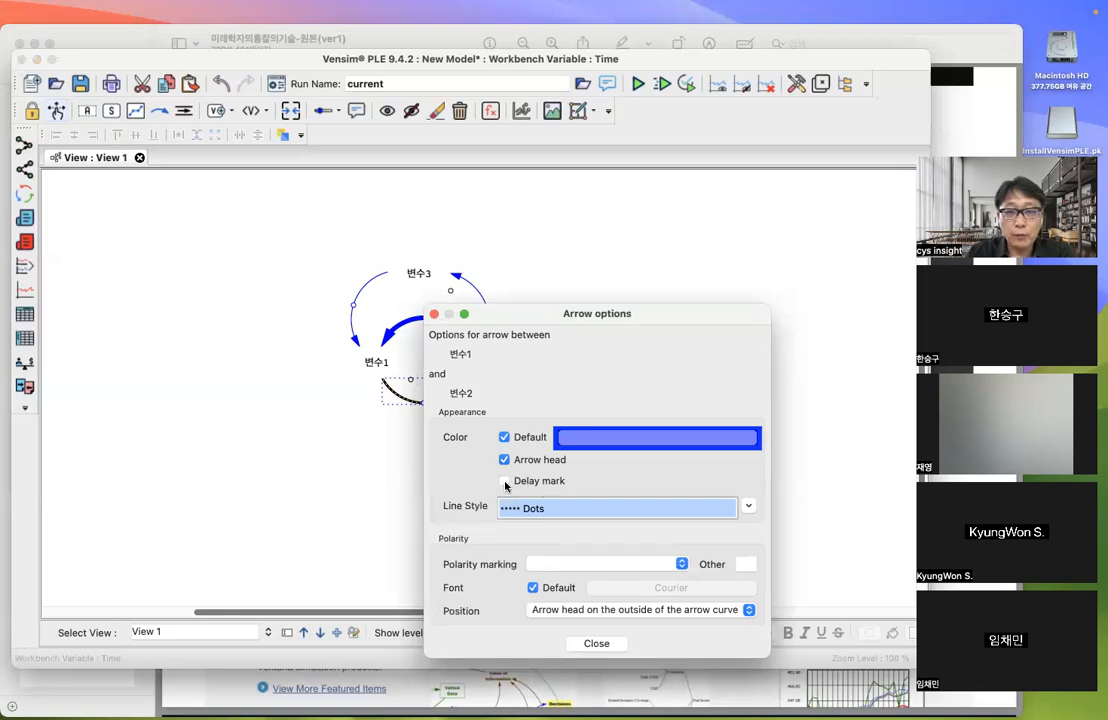
{"action": "left_click", "coordinate": [505, 482]}
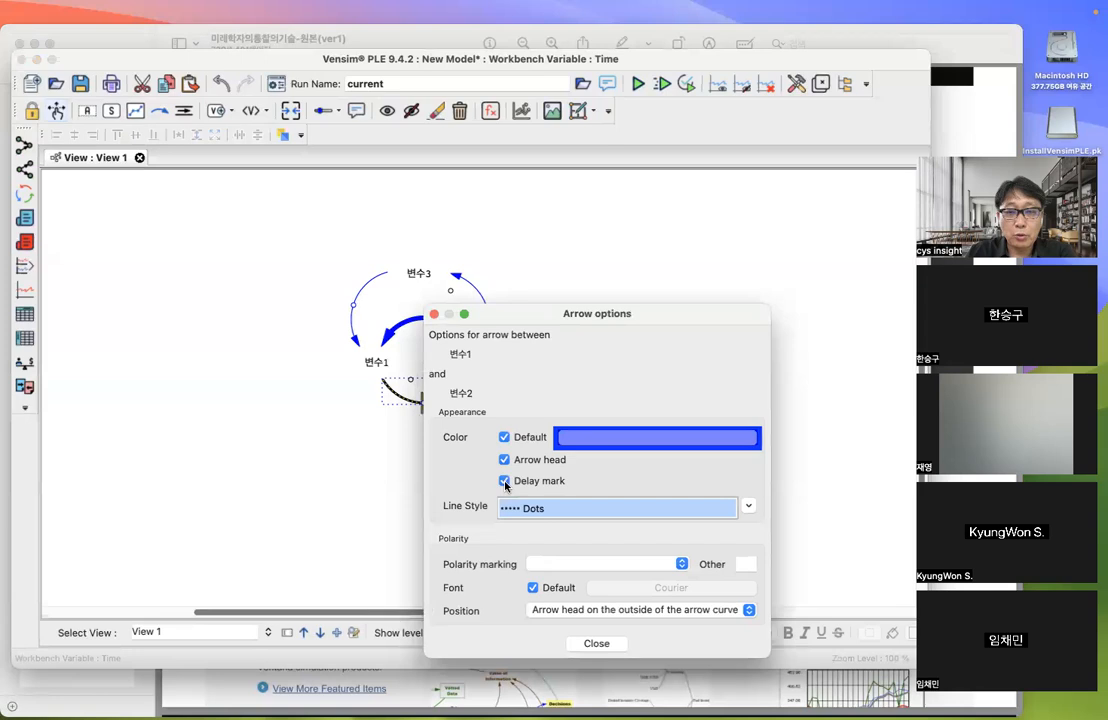
{"action": "left_click", "coordinate": [596, 643]}
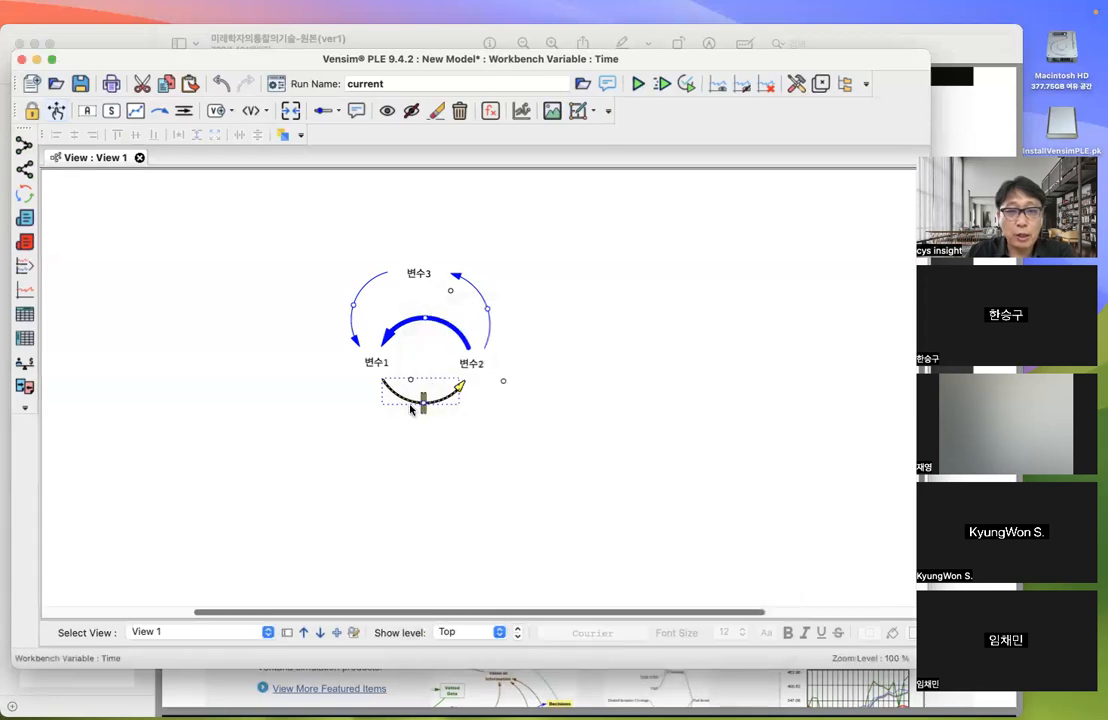
{"action": "left_click", "coordinate": [401, 450]}
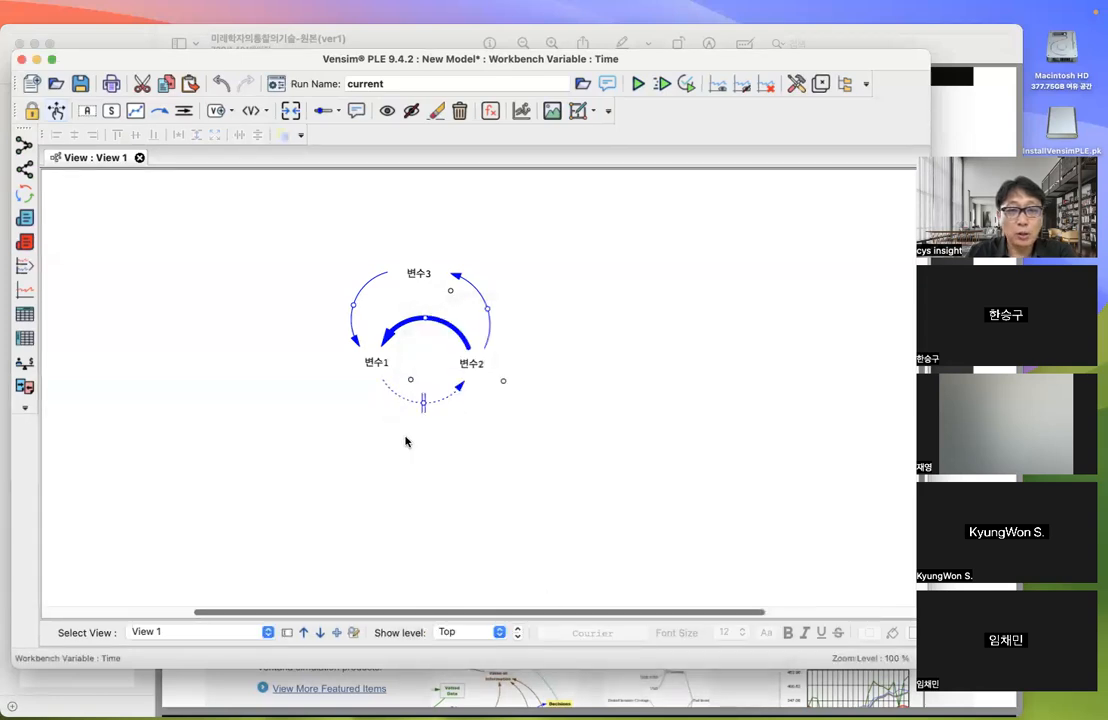
{"action": "double_click", "coordinate": [424, 364]}
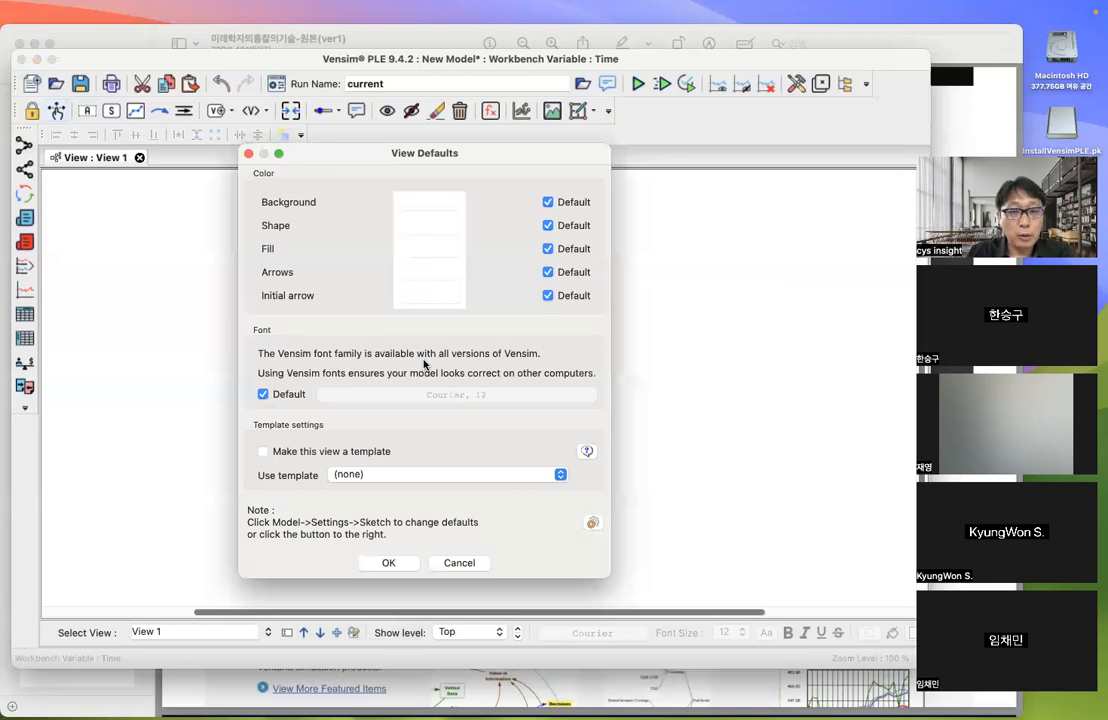
{"action": "left_click", "coordinate": [413, 475]}
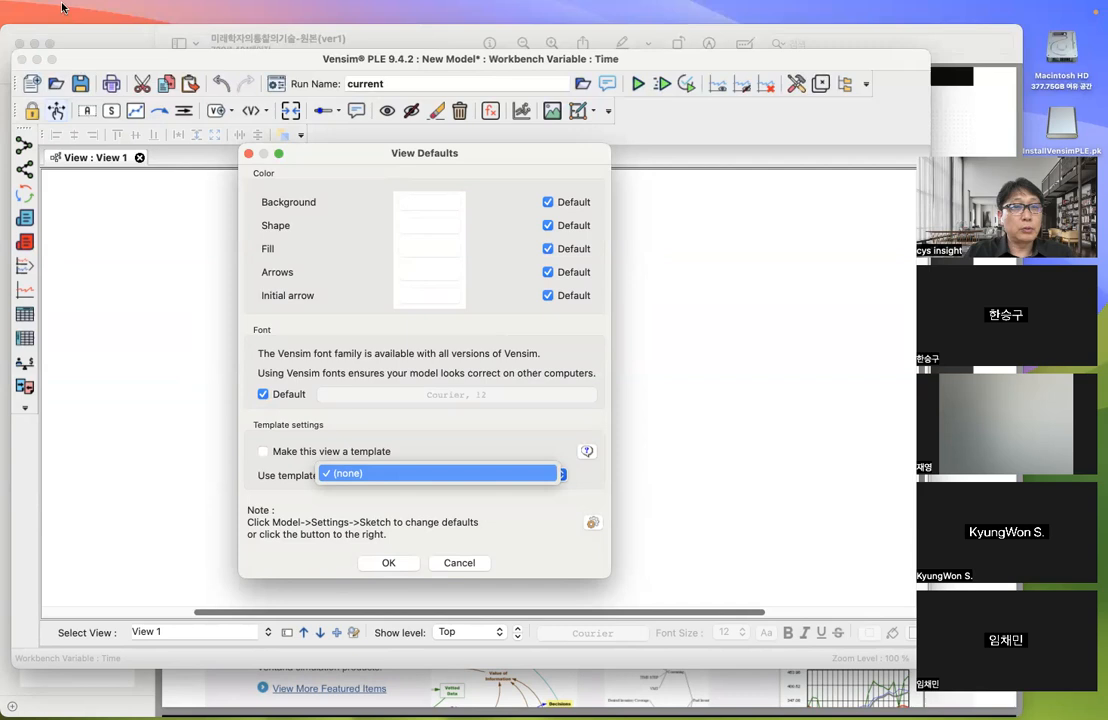
{"action": "key", "text": "ctrl+Right"}
{"action": "left_click", "coordinate": [19, 12]}
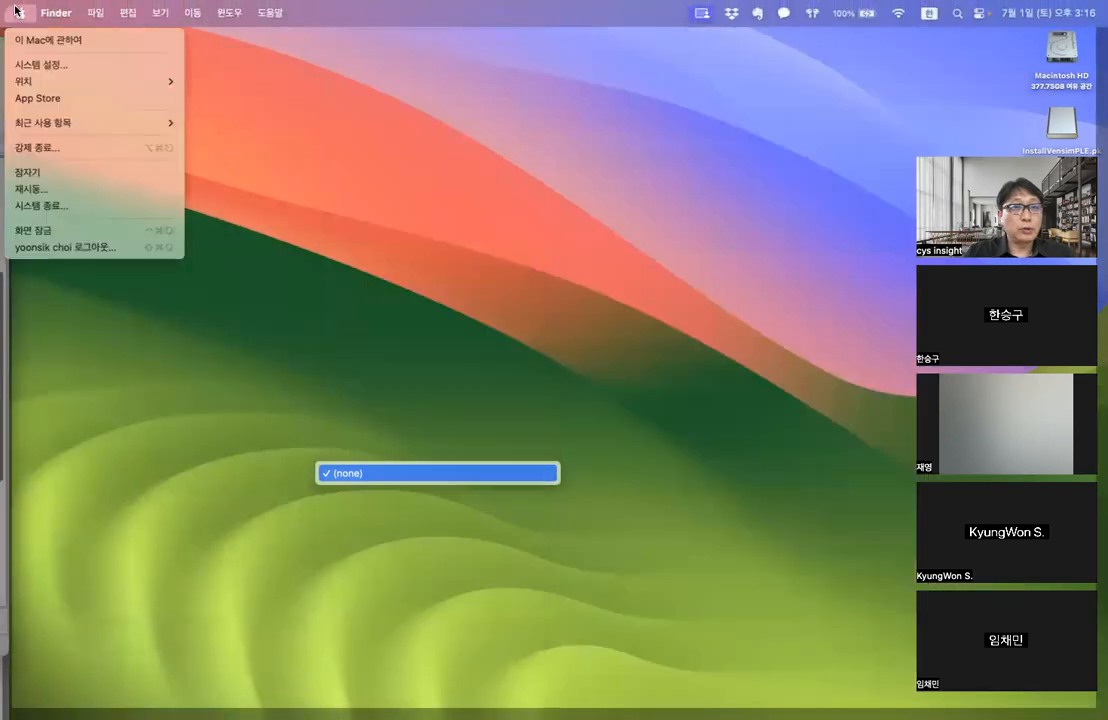
{"action": "left_click", "coordinate": [62, 64]}
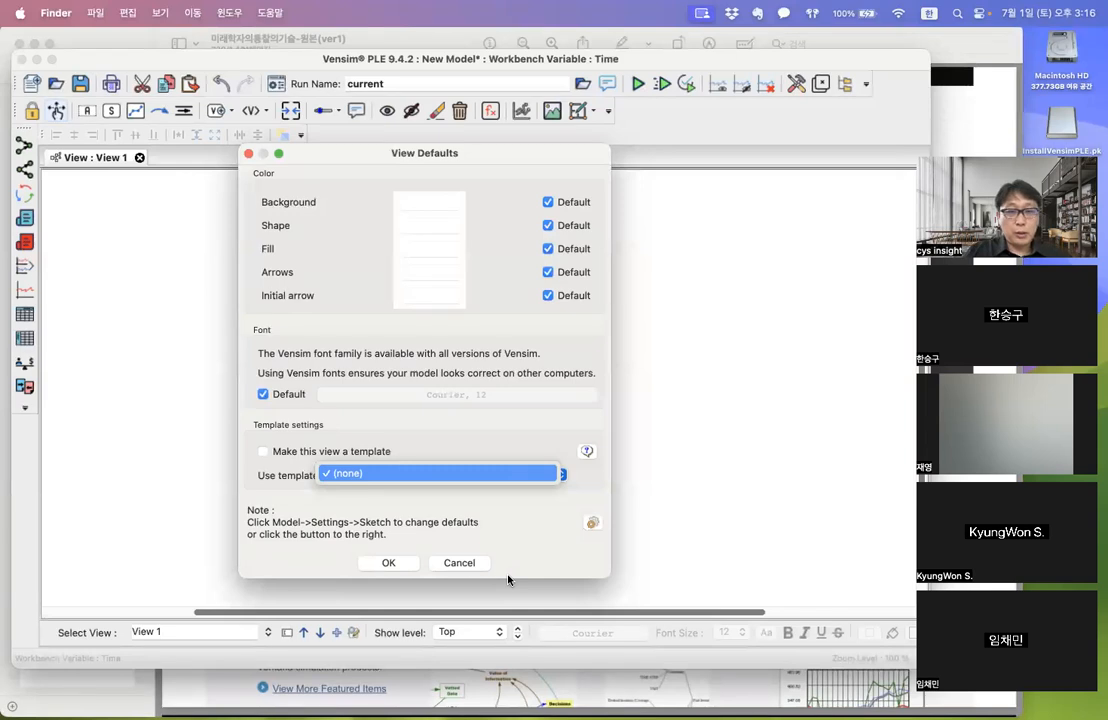
{"action": "left_click", "coordinate": [460, 565]}
{"action": "left_click", "coordinate": [460, 566]}
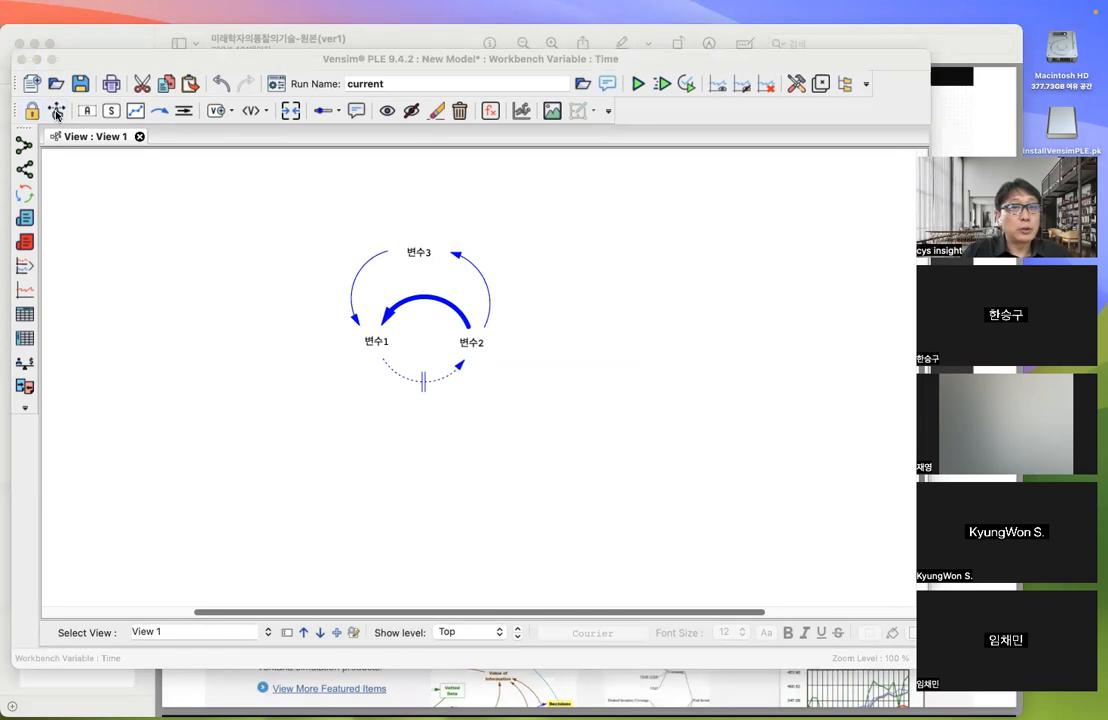
- Shift the model window slightly sideways and activate the Arrow tool for the loop sketch
{"action": "left_click_drag", "start_coordinate": [146, 55], "coordinate": [199, 63]}
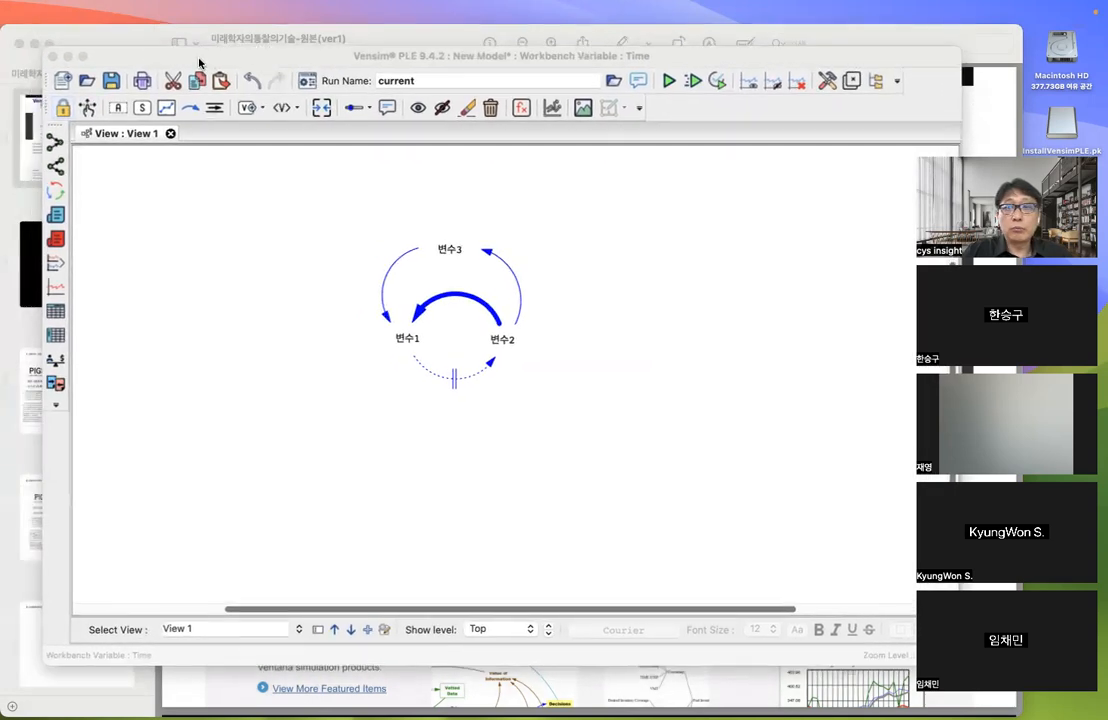
{"action": "left_click", "coordinate": [92, 113]}
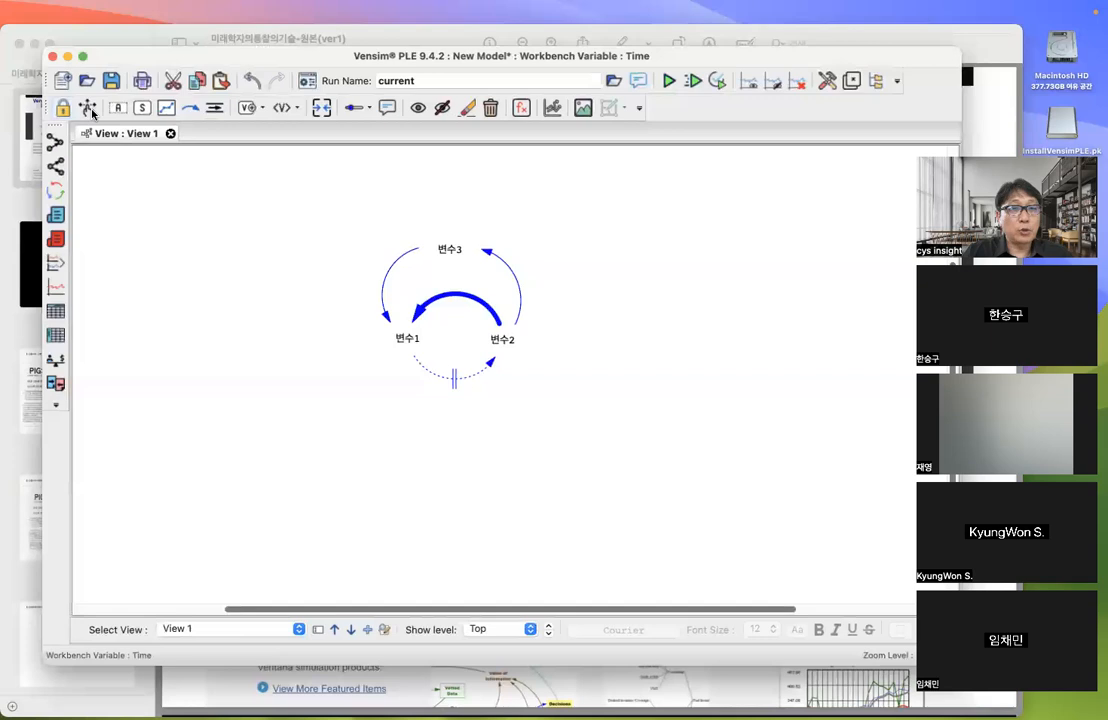
{"action": "key", "text": "ctrl+a"}
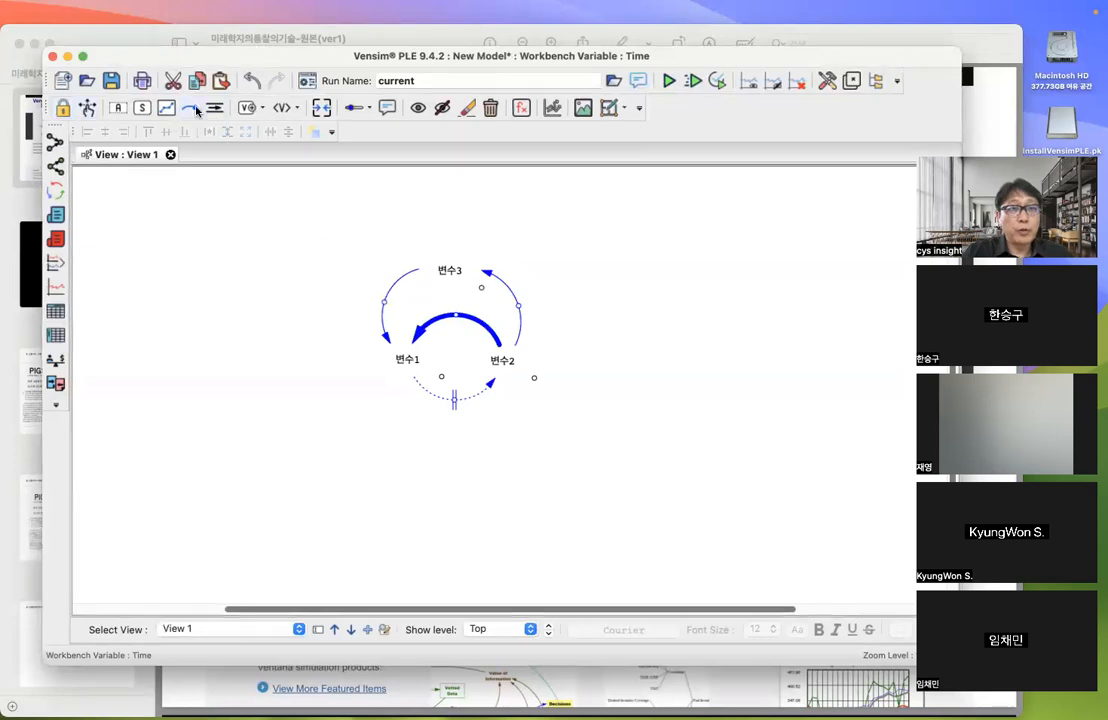
{"action": "left_click", "coordinate": [353, 275]}
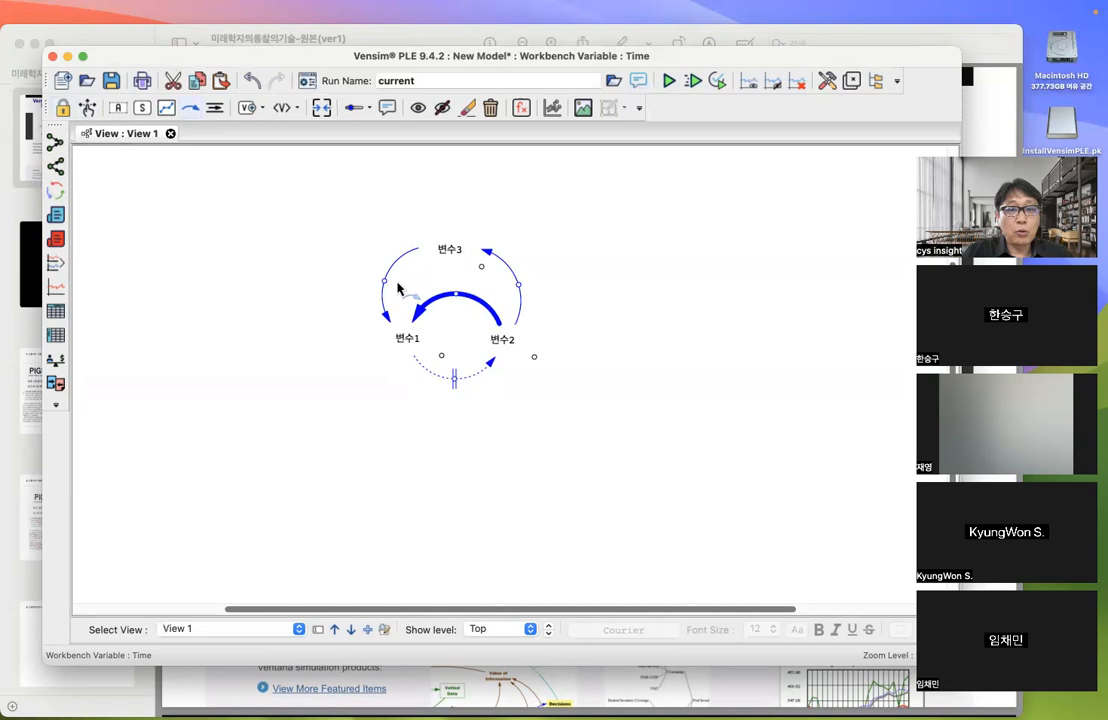
- Open the view defaults of View 1 and move the dialog clear of the loop diagram
{"action": "double_click", "coordinate": [397, 286]}
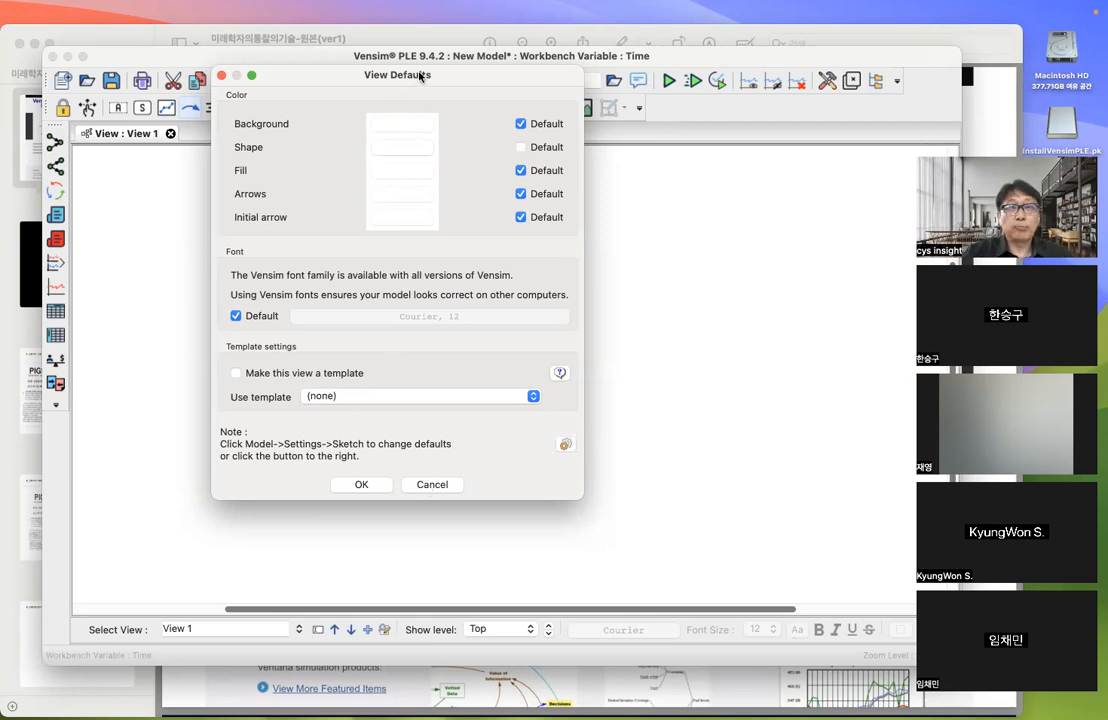
{"action": "left_click_drag", "start_coordinate": [420, 77], "coordinate": [611, 170]}
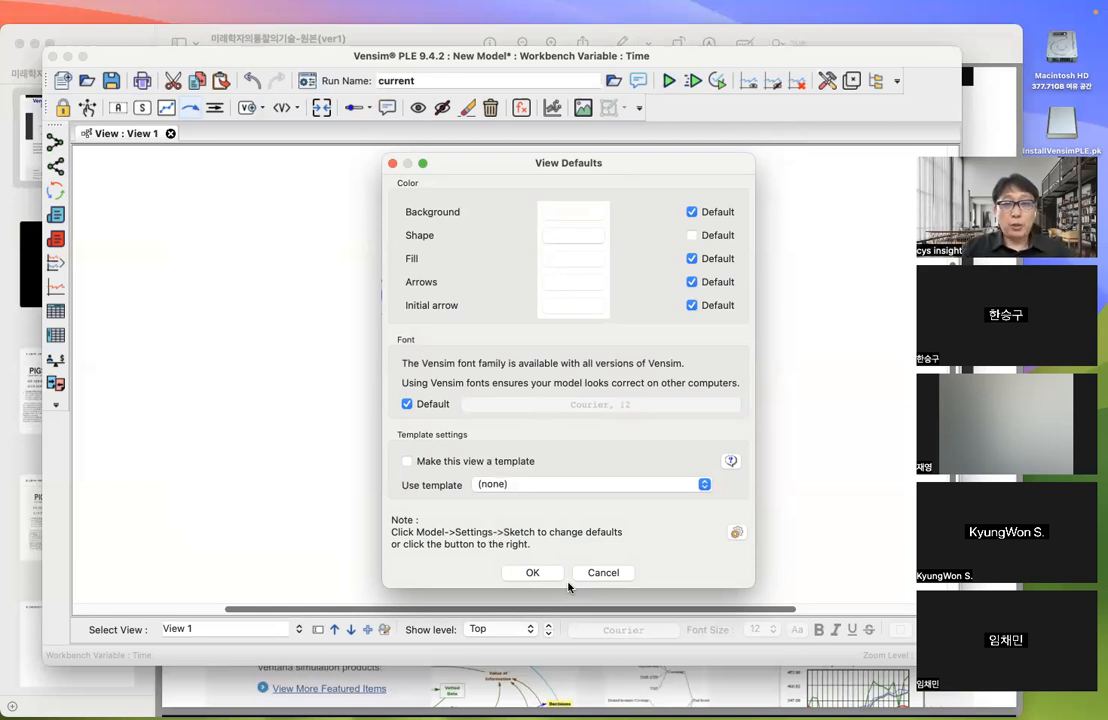
{"action": "left_click_drag", "start_coordinate": [482, 165], "coordinate": [682, 160]}
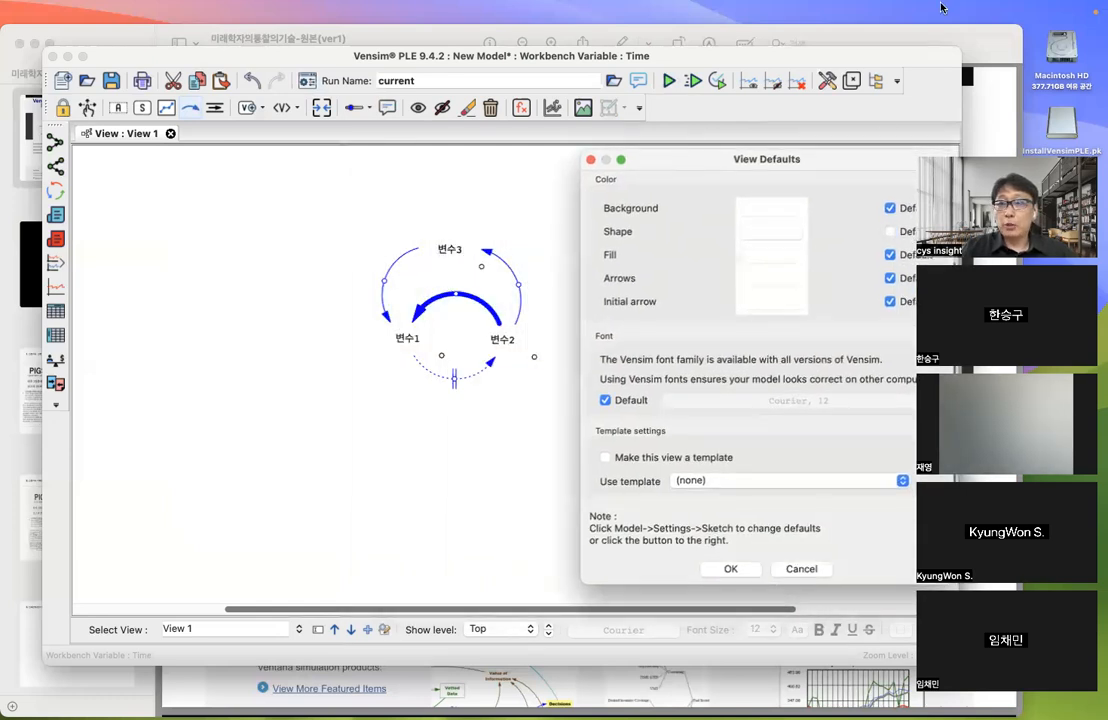